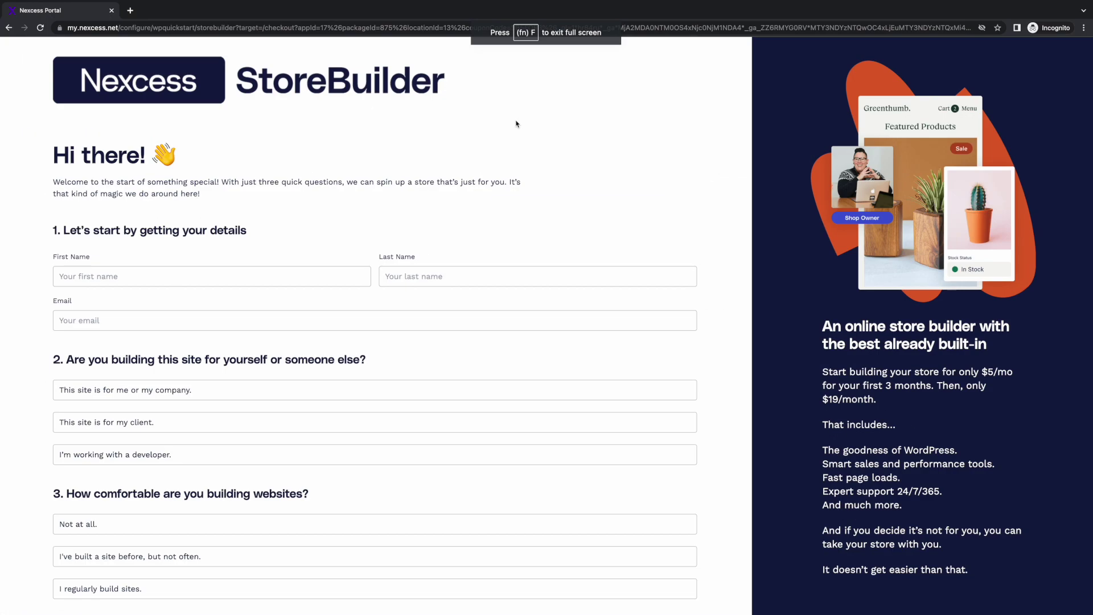
Step: Autofill the first name, answer 'Not at all.' for experience, and finalize the store
left_click(225, 278)
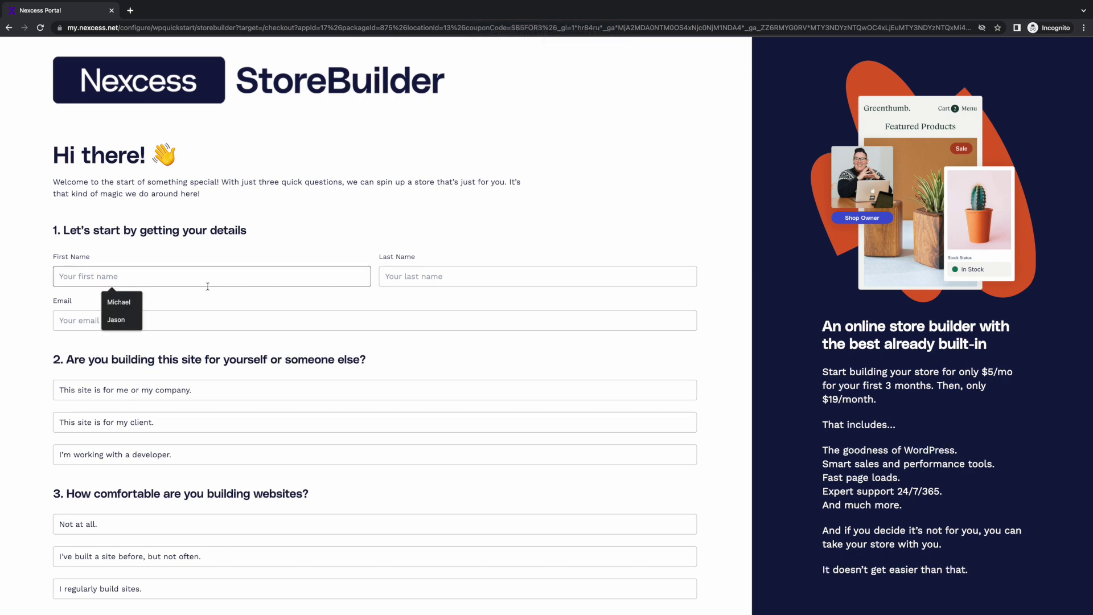
left_click(119, 302)
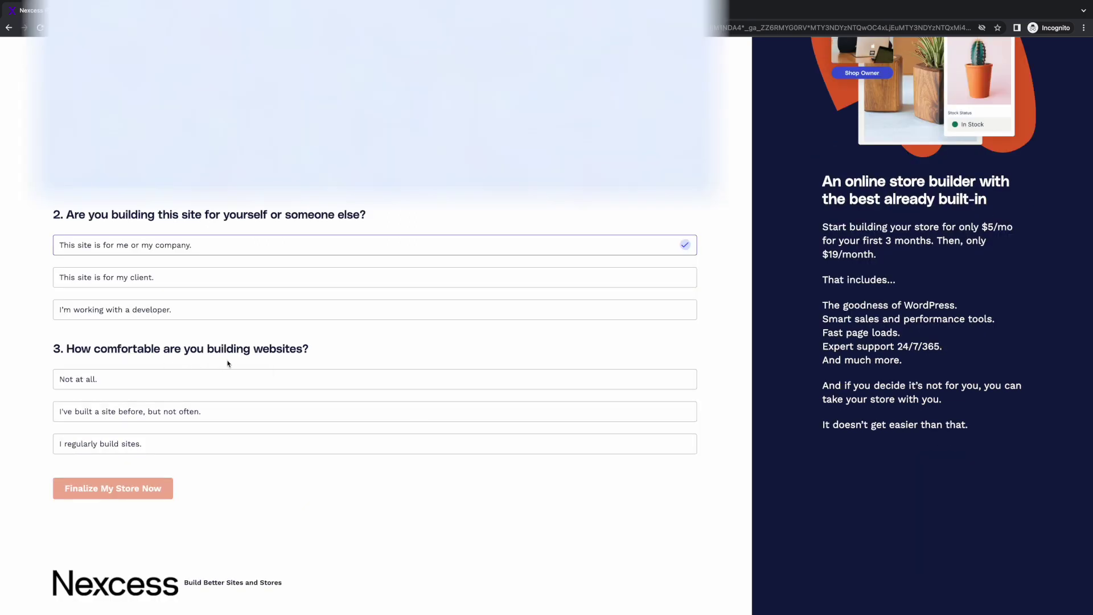
scroll(224, 359, "up", 1)
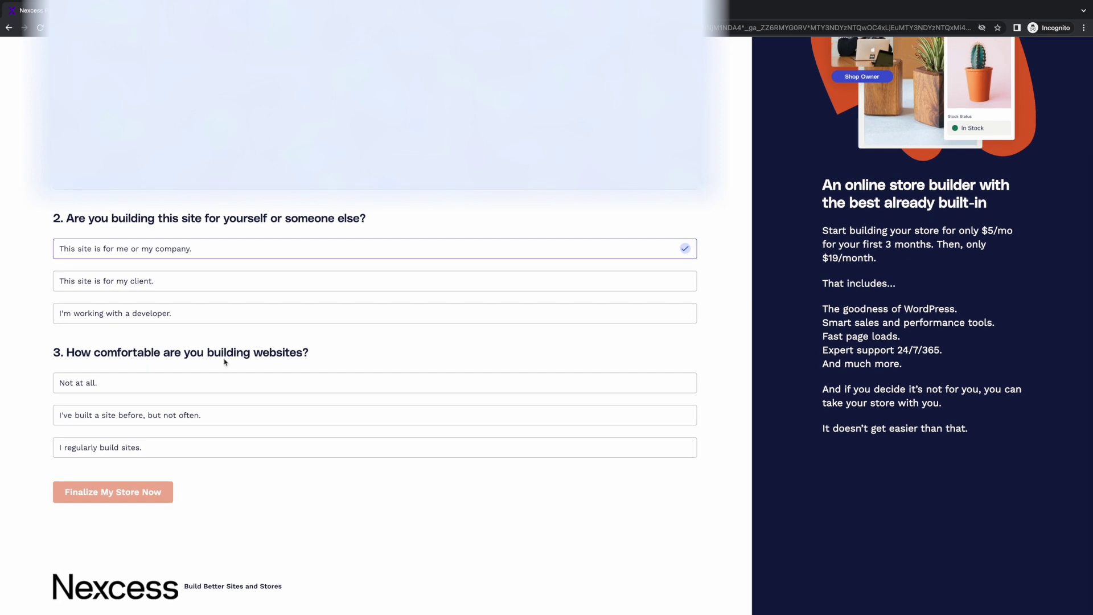
left_click(99, 389)
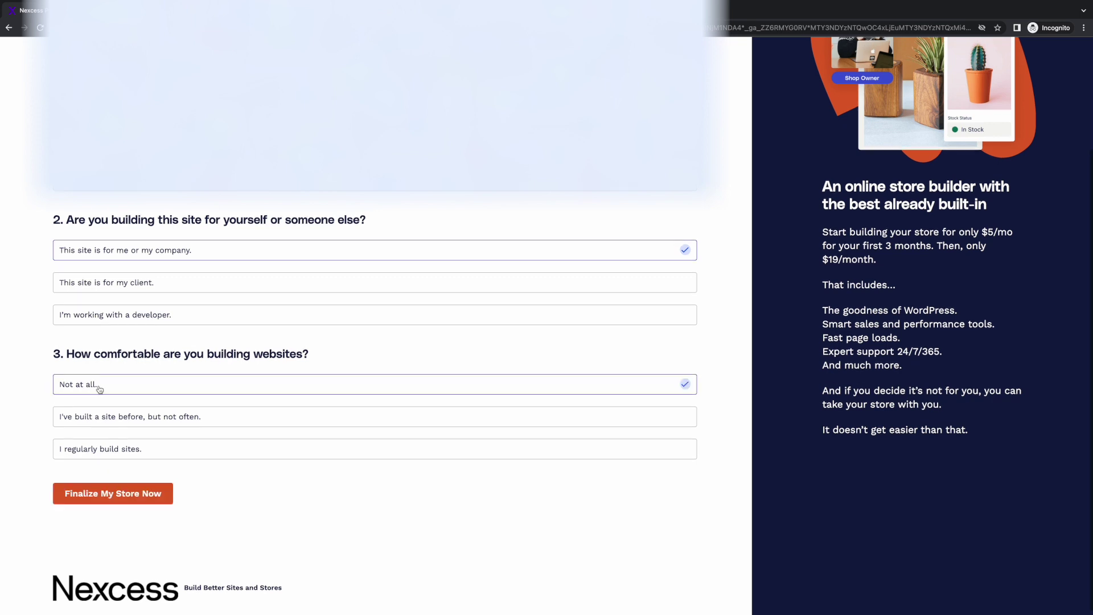
left_click(132, 494)
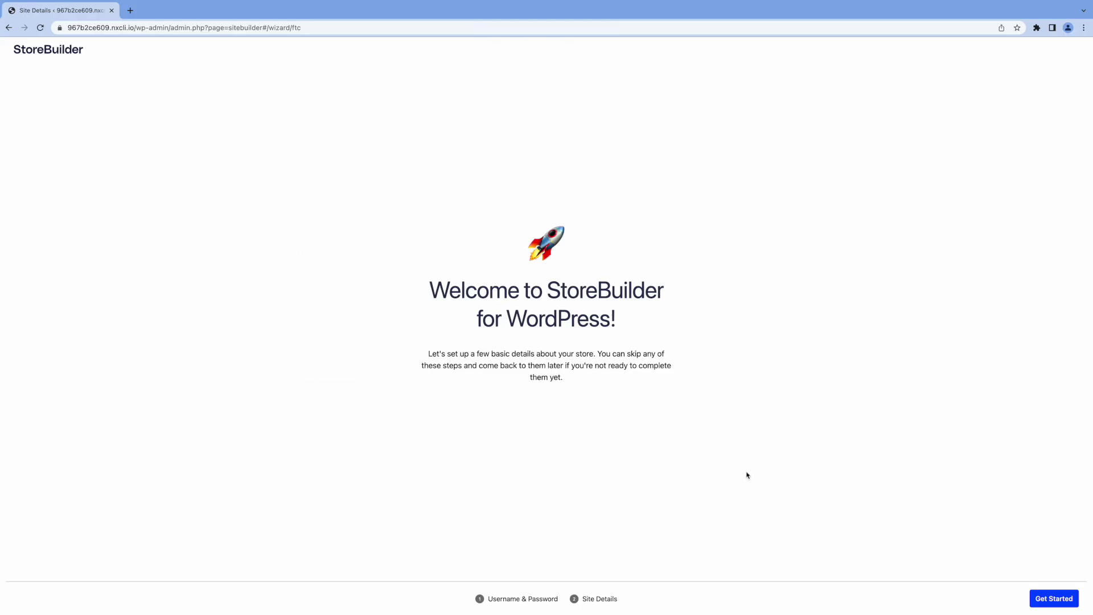
Step: Start the setup wizard and enter a login username and a password for the store
left_click(1044, 600)
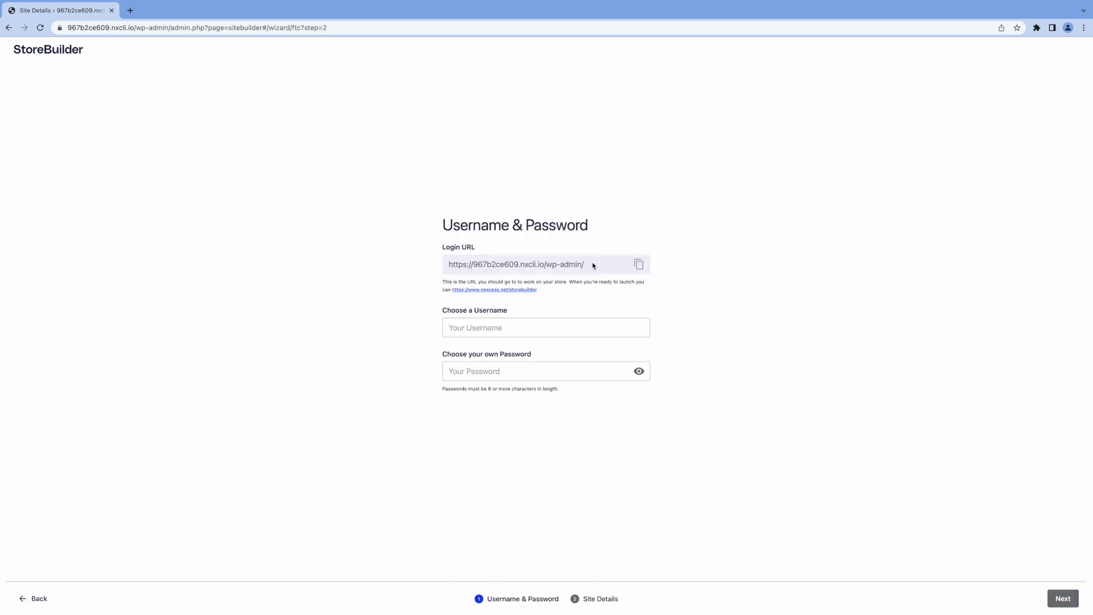
left_click_drag(562, 262, 446, 262)
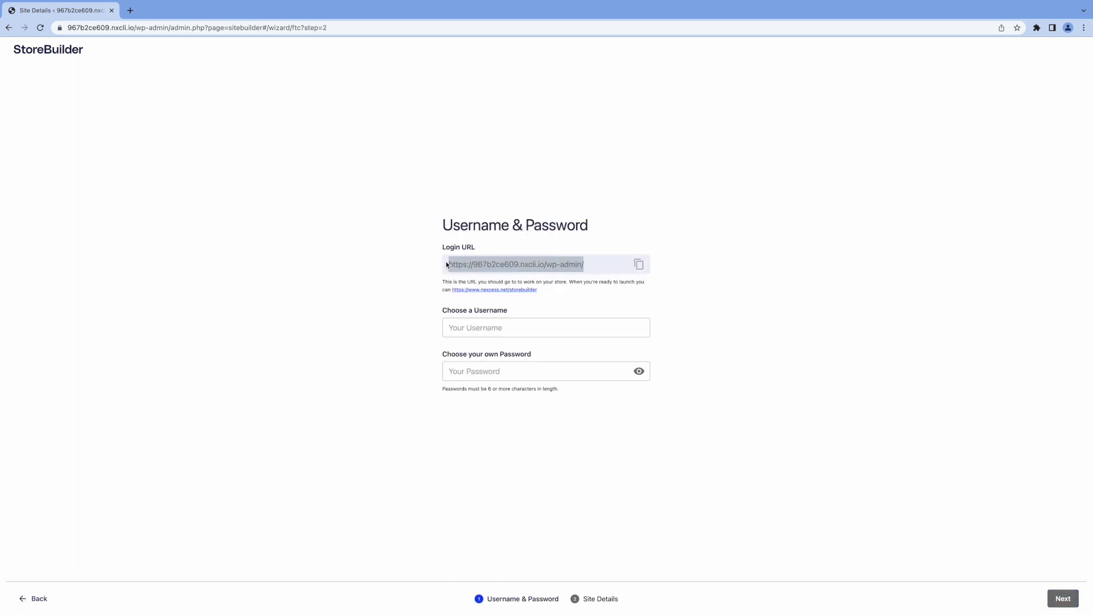
left_click(796, 315)
left_click(568, 328)
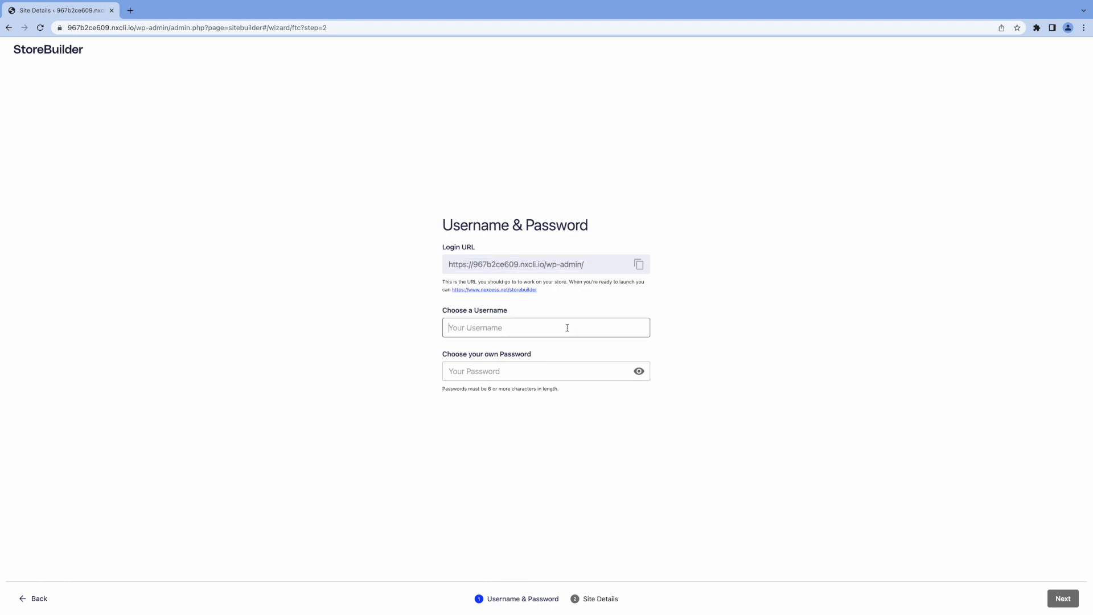
type("T")
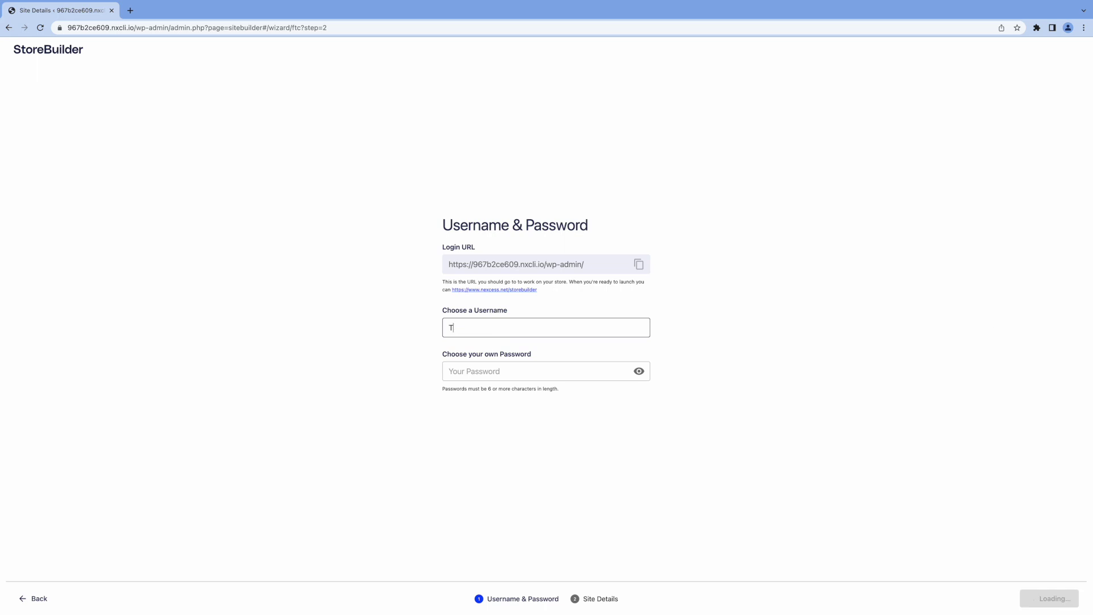
type("ux")
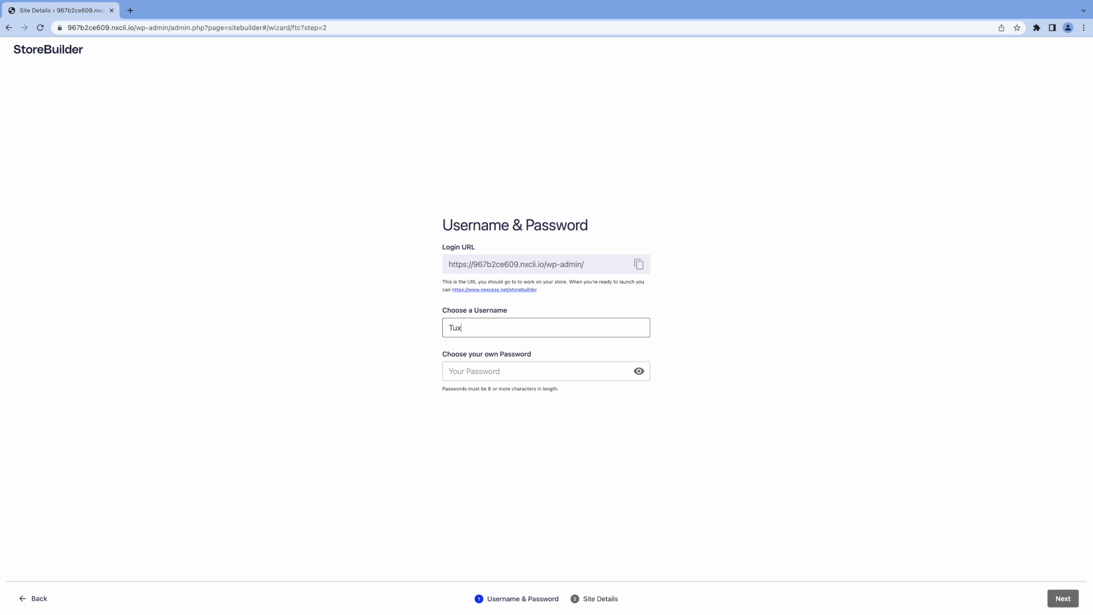
type("Dude Store")
left_click(595, 372)
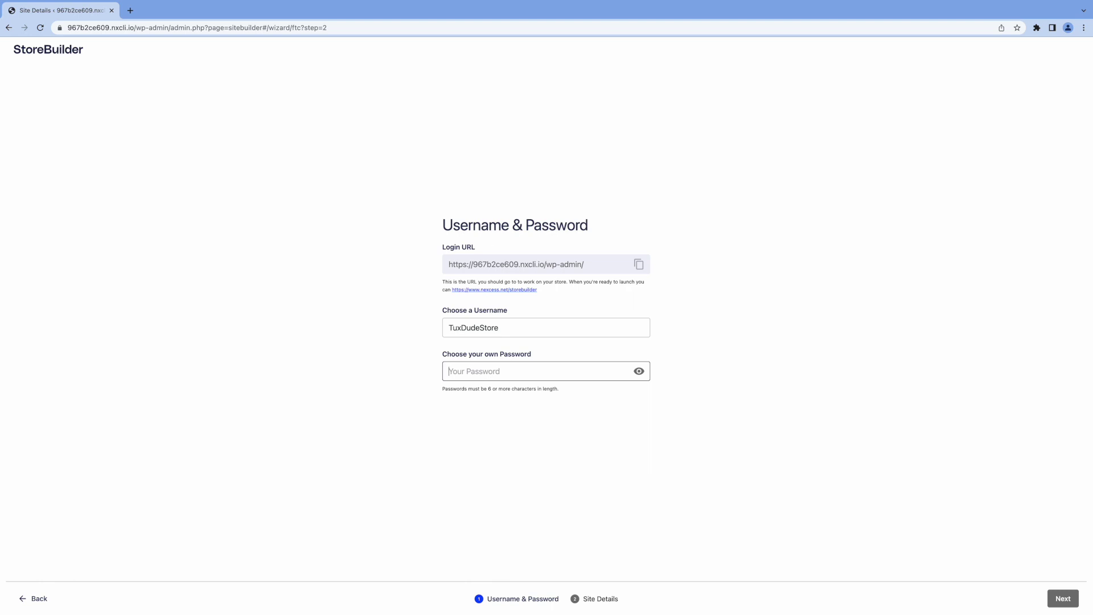
type("********")
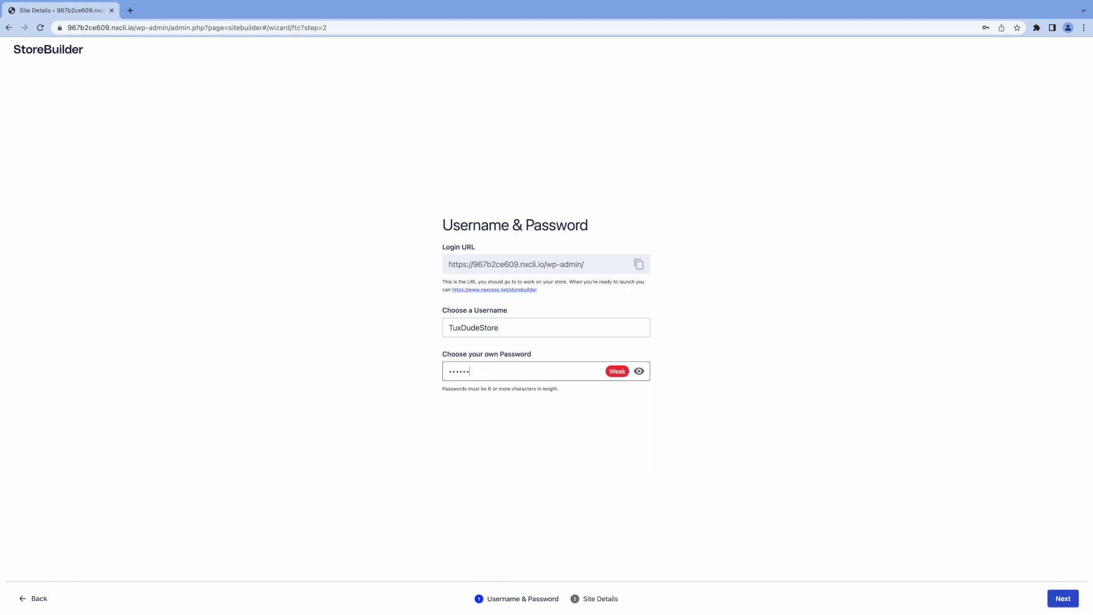
type("****")
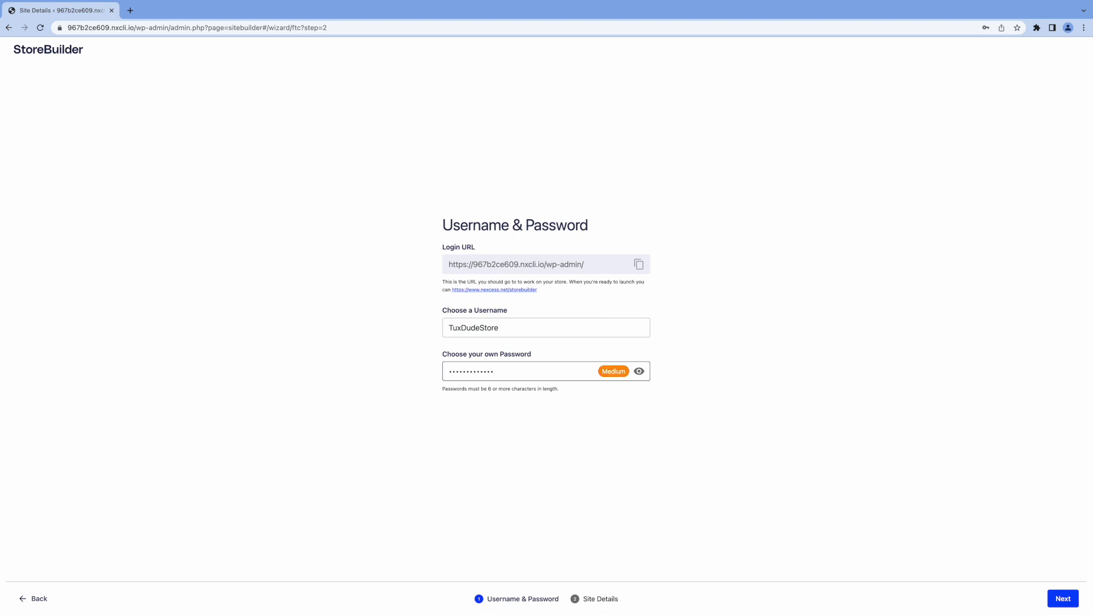
Step: Name the site 'Tux Dude Shirt Store' with the tagline 'Your Cool Shirt Source'
left_click(1060, 598)
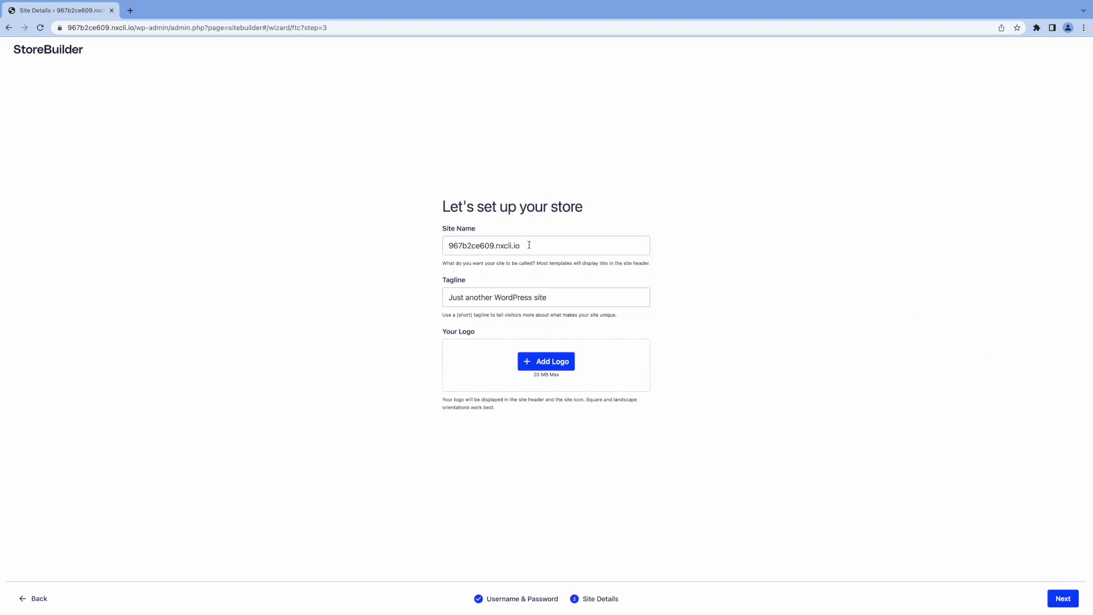
left_click_drag(530, 245, 436, 251)
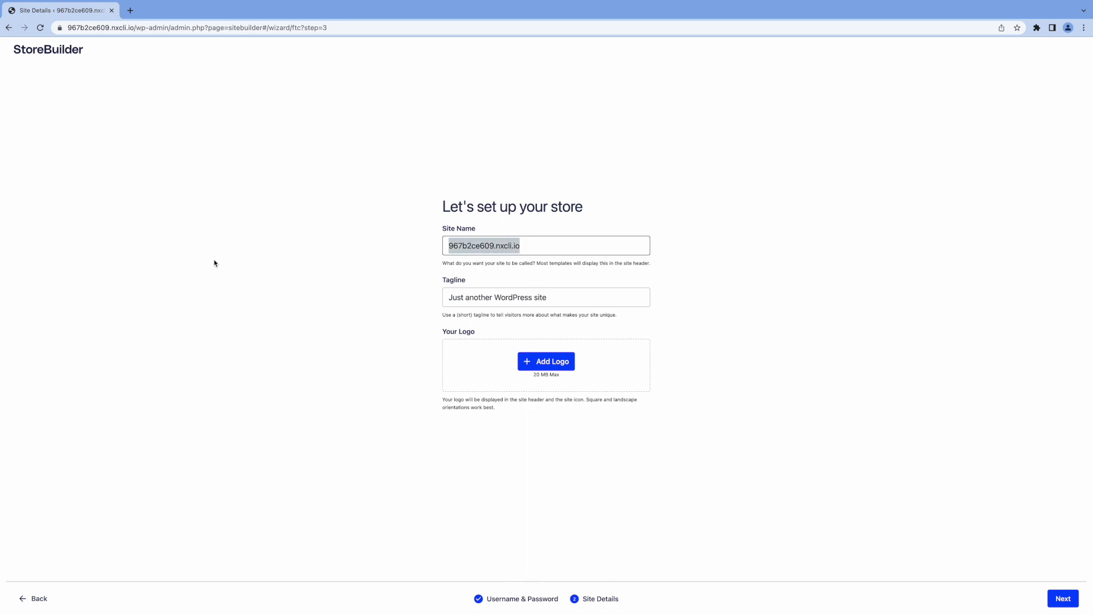
type("Tux ")
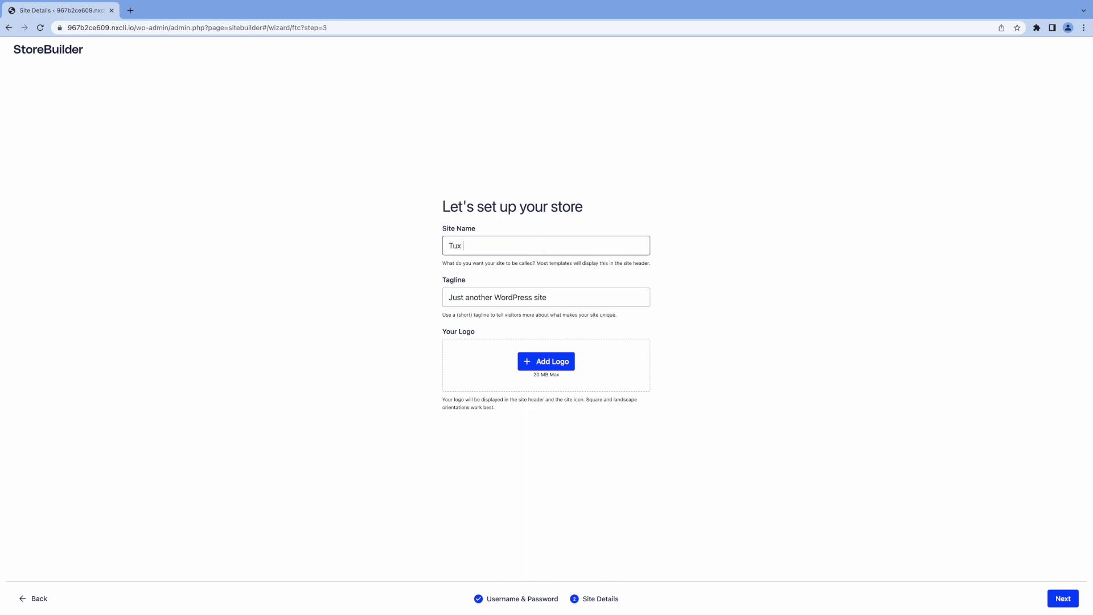
type("Dude Shirt Store")
left_click_drag(558, 297, 442, 298)
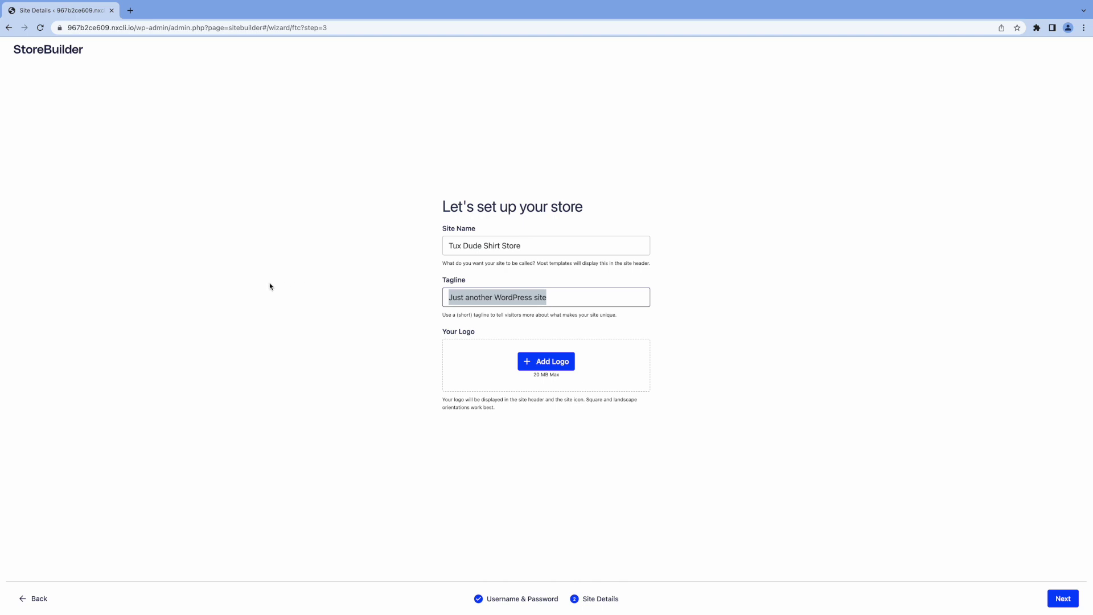
type("Your")
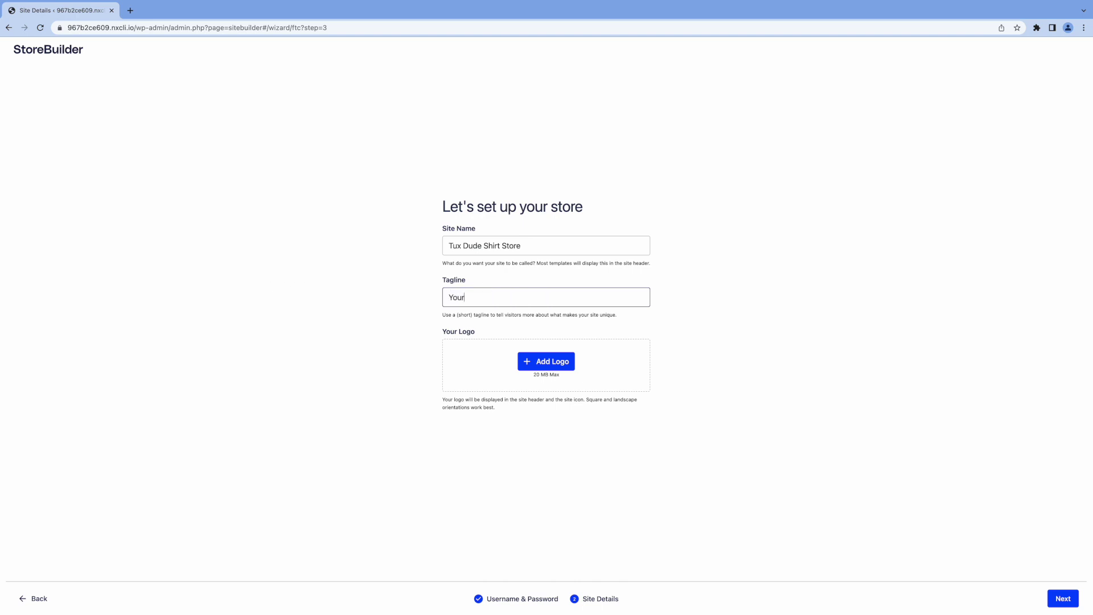
type(" Cool Shirt Source!")
left_click(1062, 598)
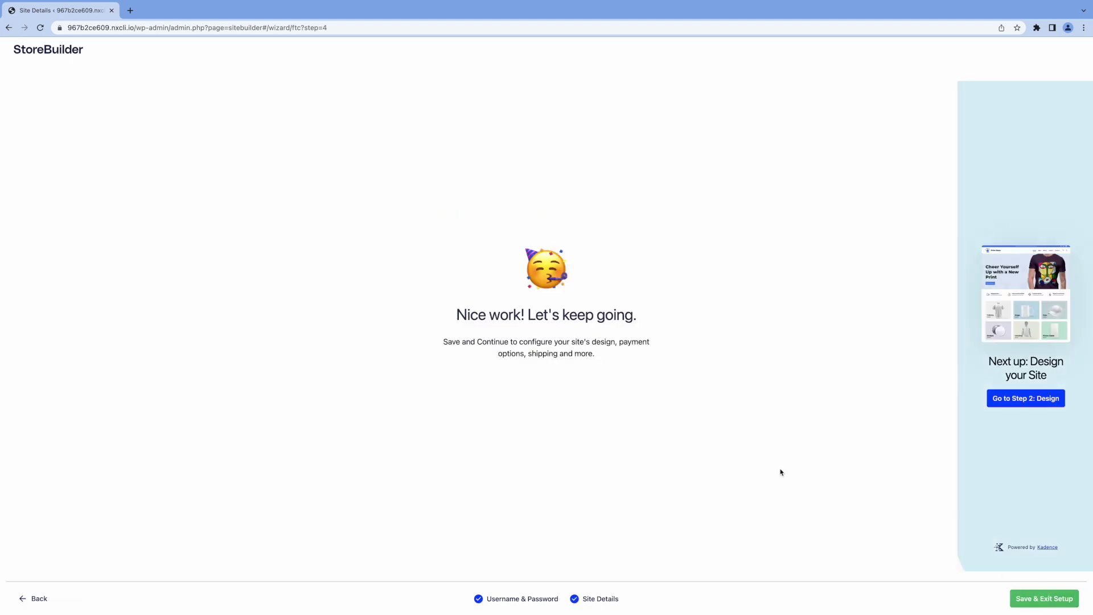
left_click(1020, 398)
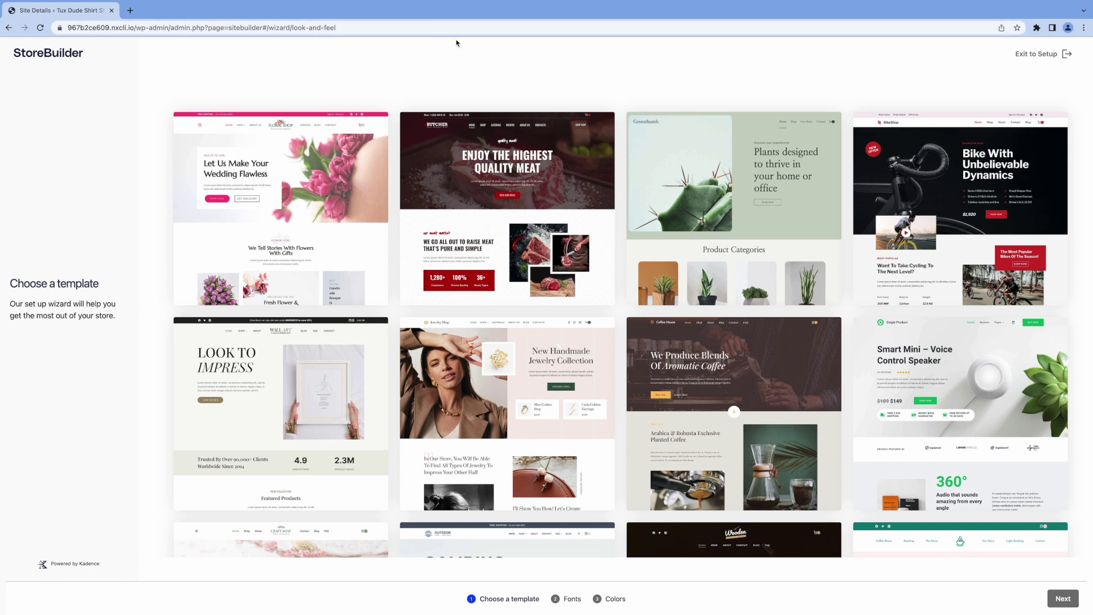
Step: Browse the template gallery and pick the Print Store template
scroll(740, 188, "down", 2)
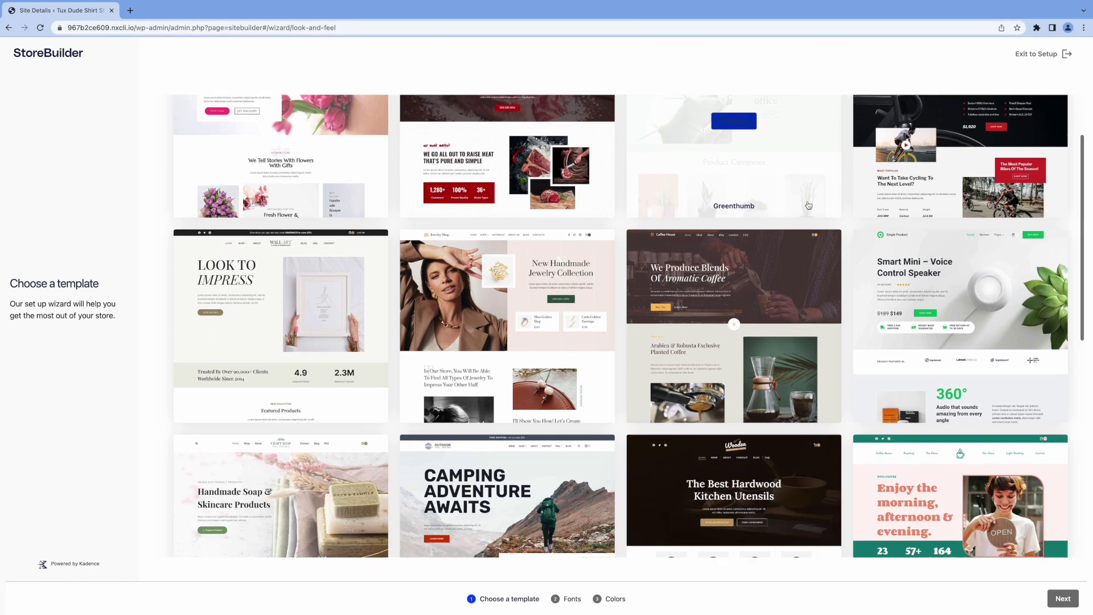
scroll(967, 257, "down", 3)
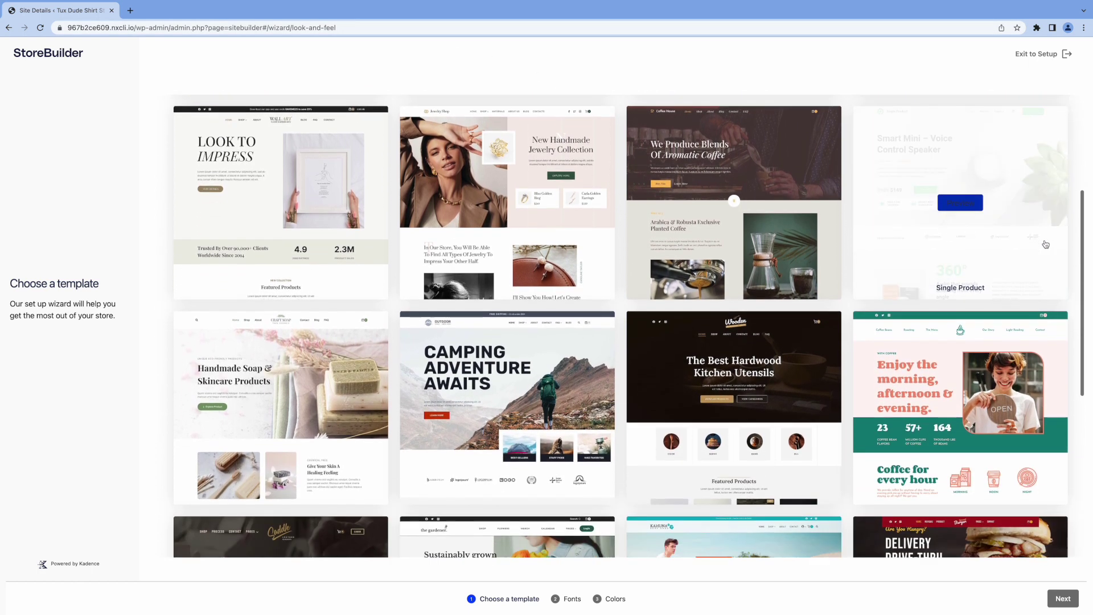
scroll(1047, 245, "down", 3)
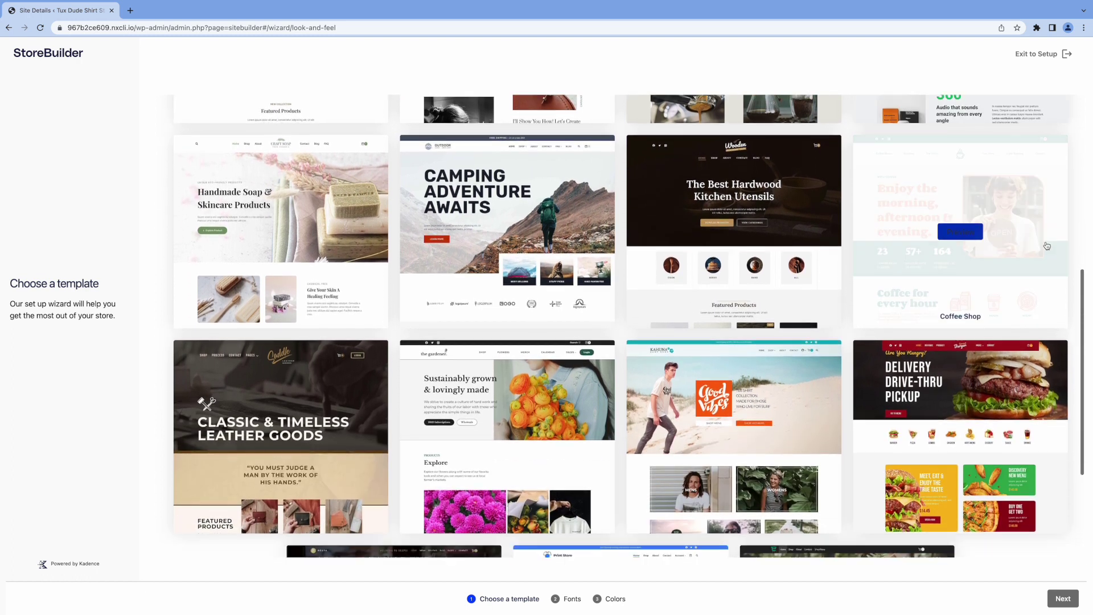
scroll(1046, 245, "down", 3)
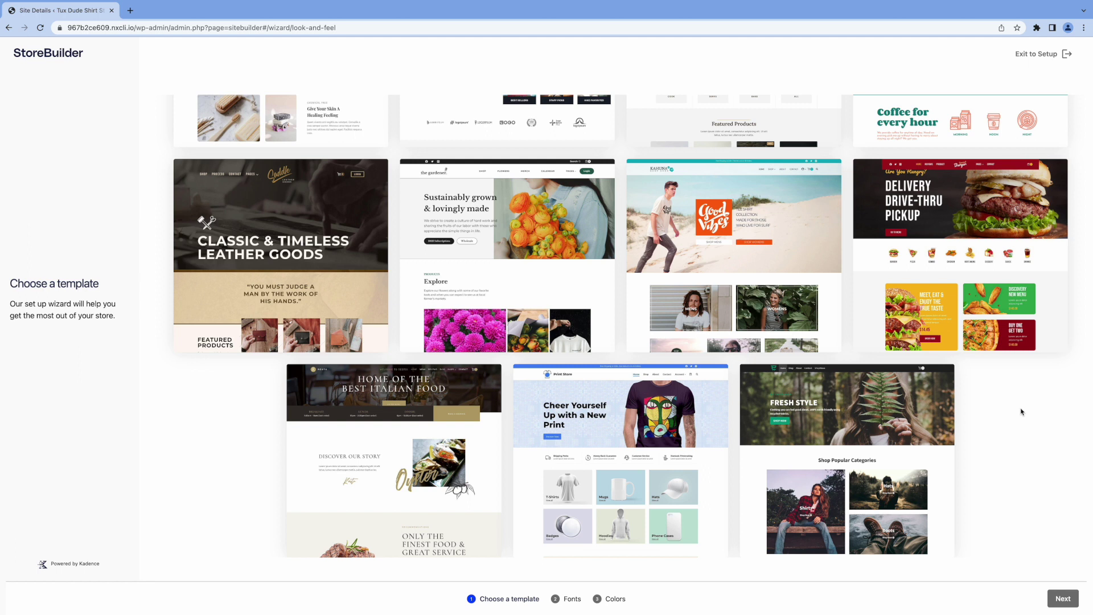
mouse_move(740, 211)
left_click(625, 463)
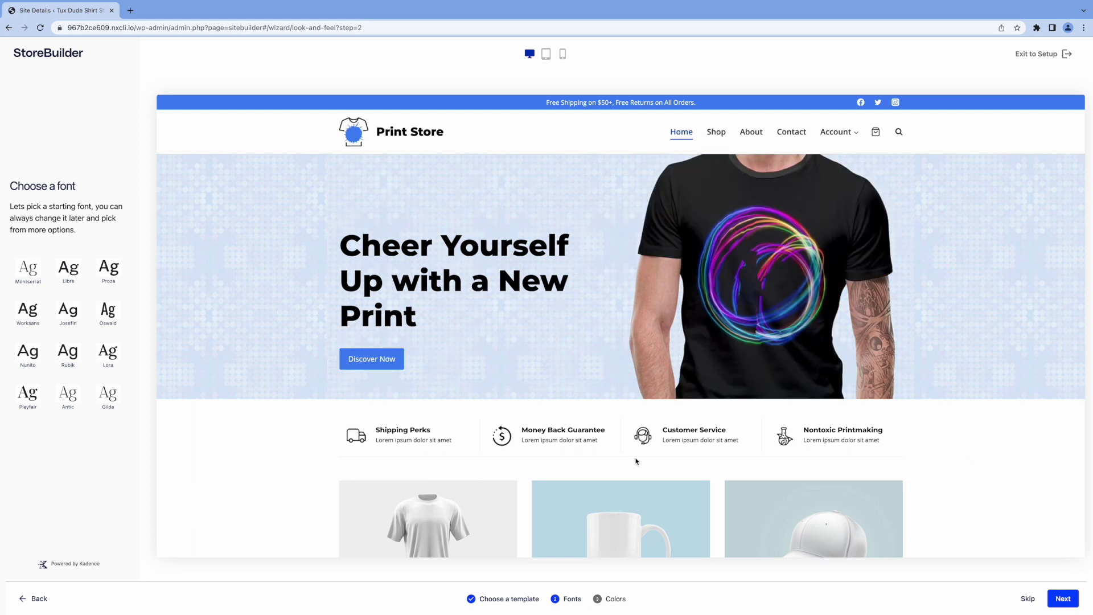
Step: Browse the font list and preview the Oswald, Nunito and Rubik fonts
scroll(638, 461, "down", 3)
scroll(638, 461, "down", 10)
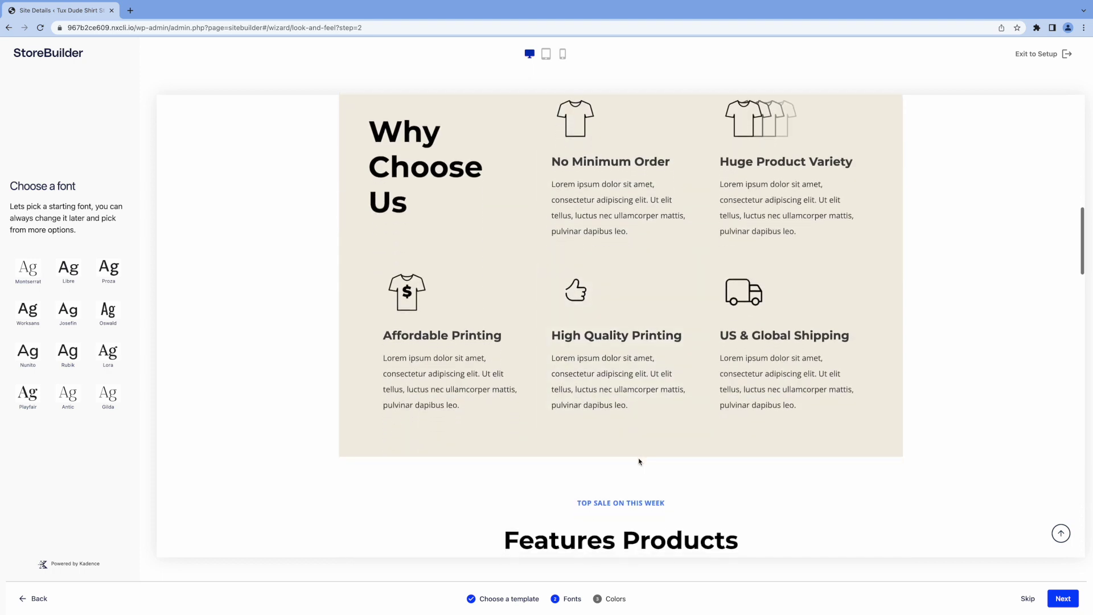
scroll(639, 459, "down", 12)
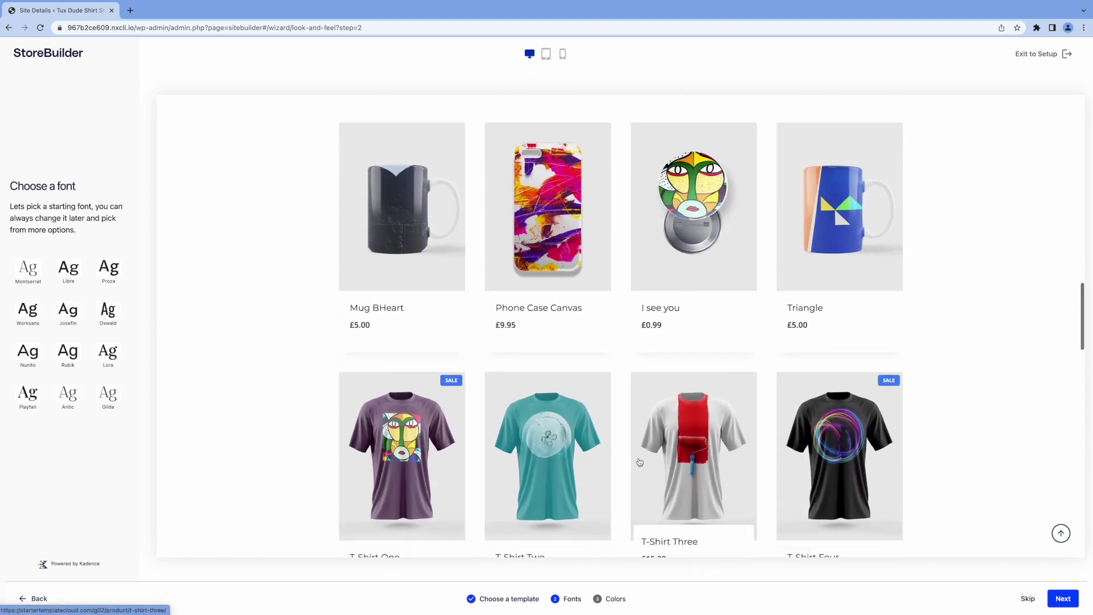
scroll(639, 462, "down", 14)
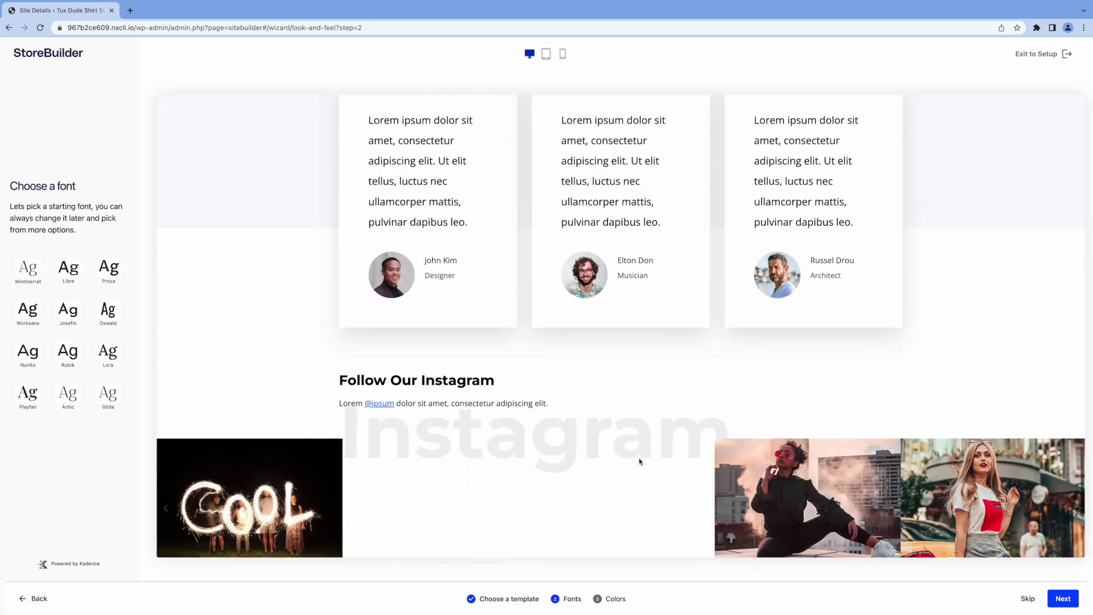
scroll(640, 462, "down", 2)
scroll(641, 461, "up", 20)
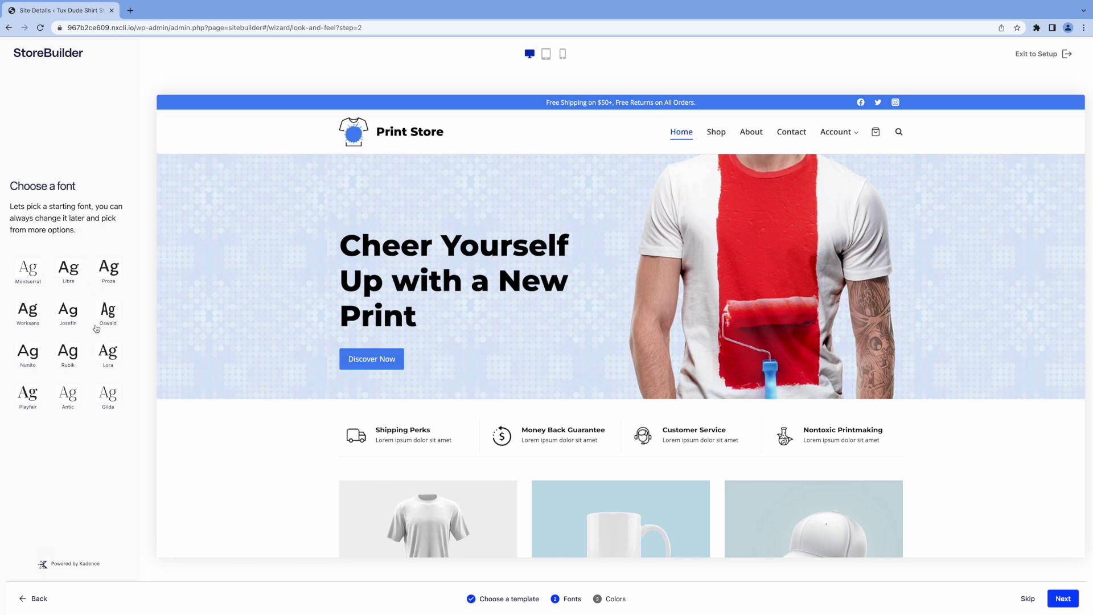
left_click(96, 328)
left_click(39, 358)
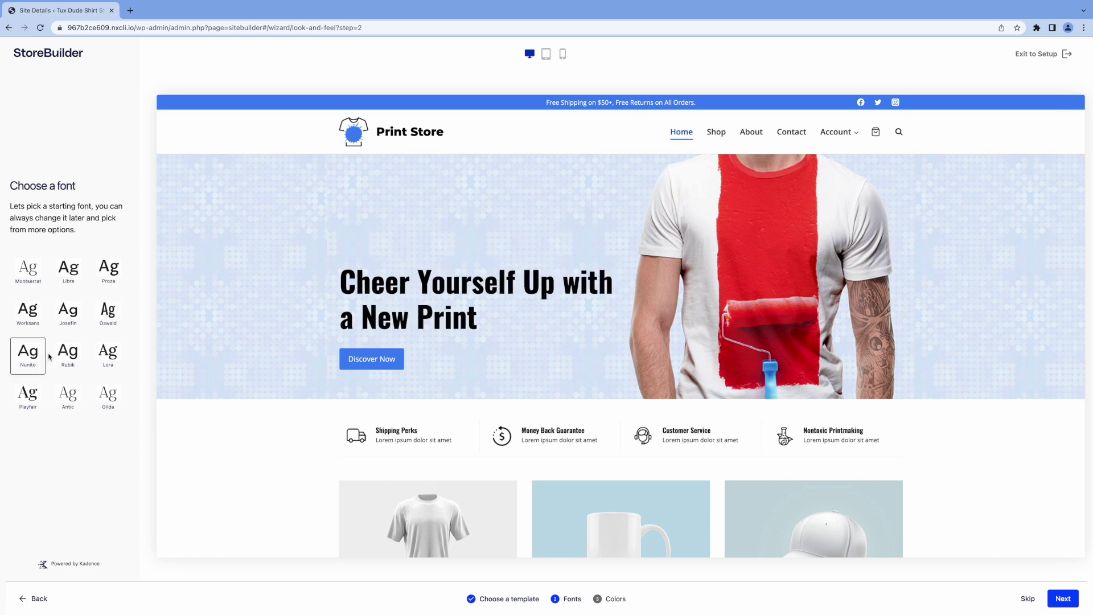
left_click(66, 354)
Step: Preview Lora, Antic and Gilda, then choose Montserrat as the starting font
left_click(108, 355)
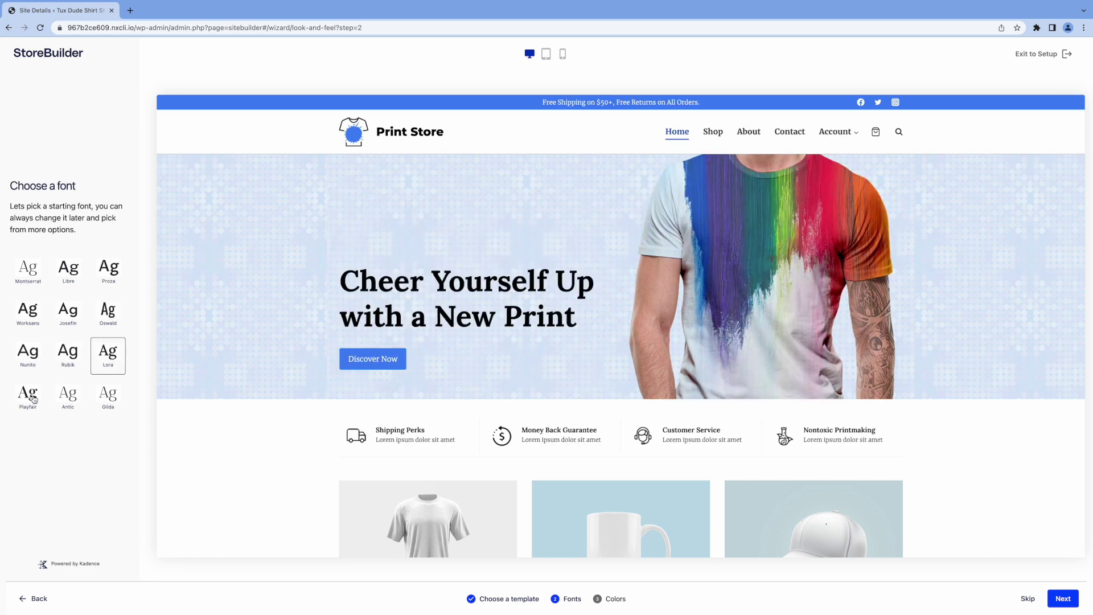
left_click(67, 394)
left_click(108, 393)
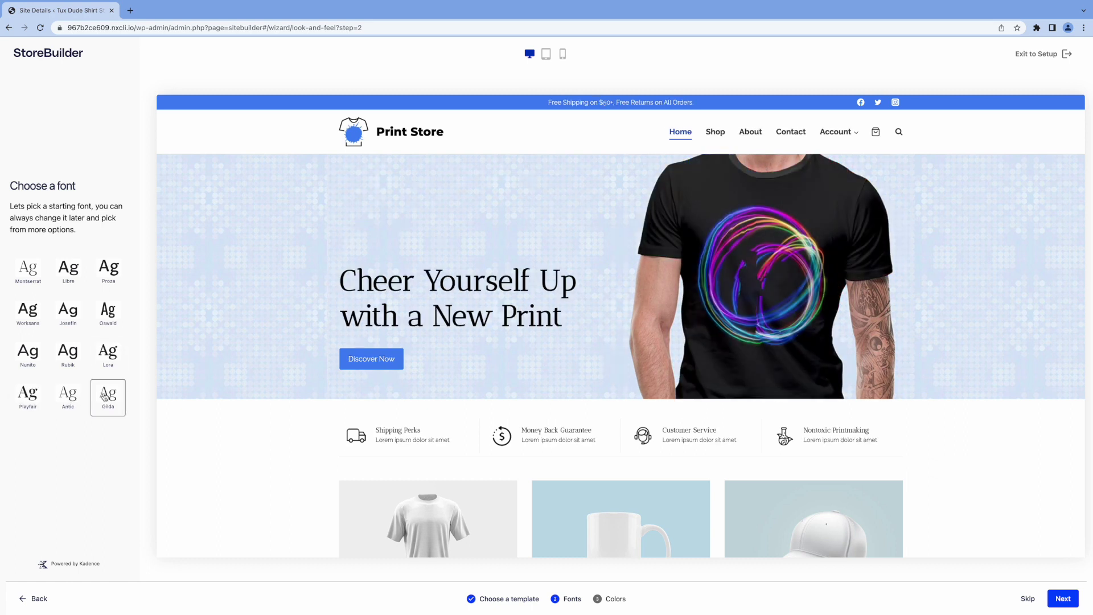
left_click(29, 272)
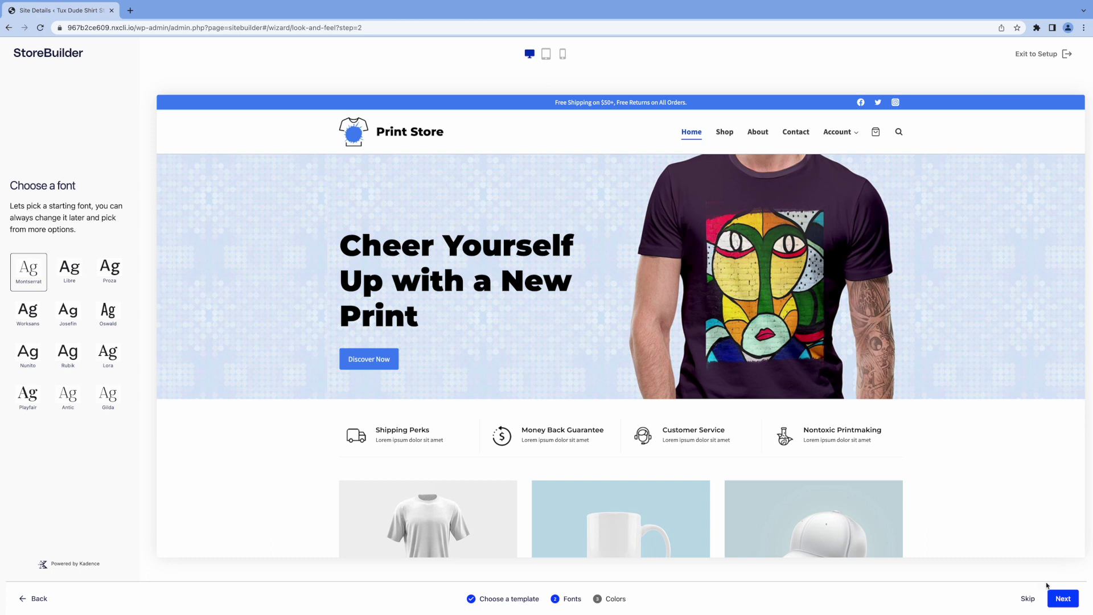
left_click(1059, 599)
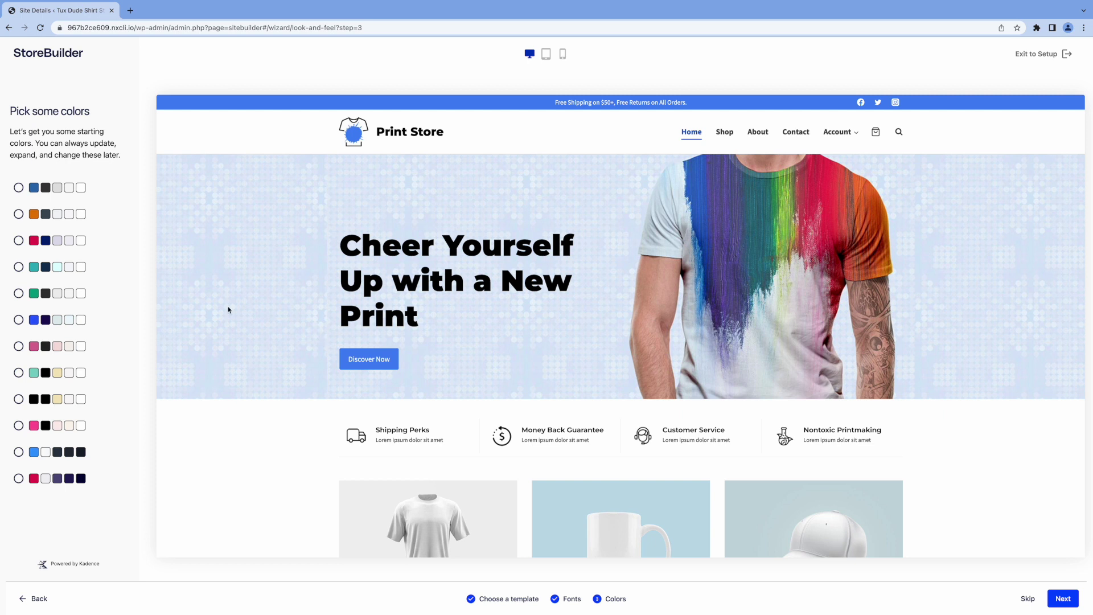
Step: Preview the first, orange, red and teal palettes, then select the bright blue palette
left_click(19, 188)
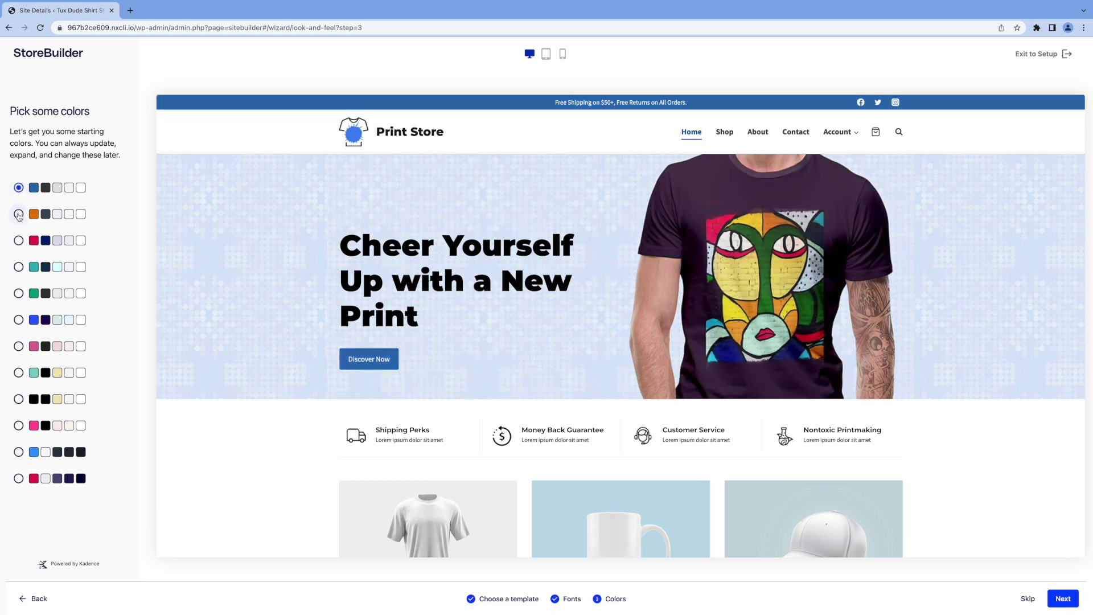
left_click(19, 215)
left_click(18, 242)
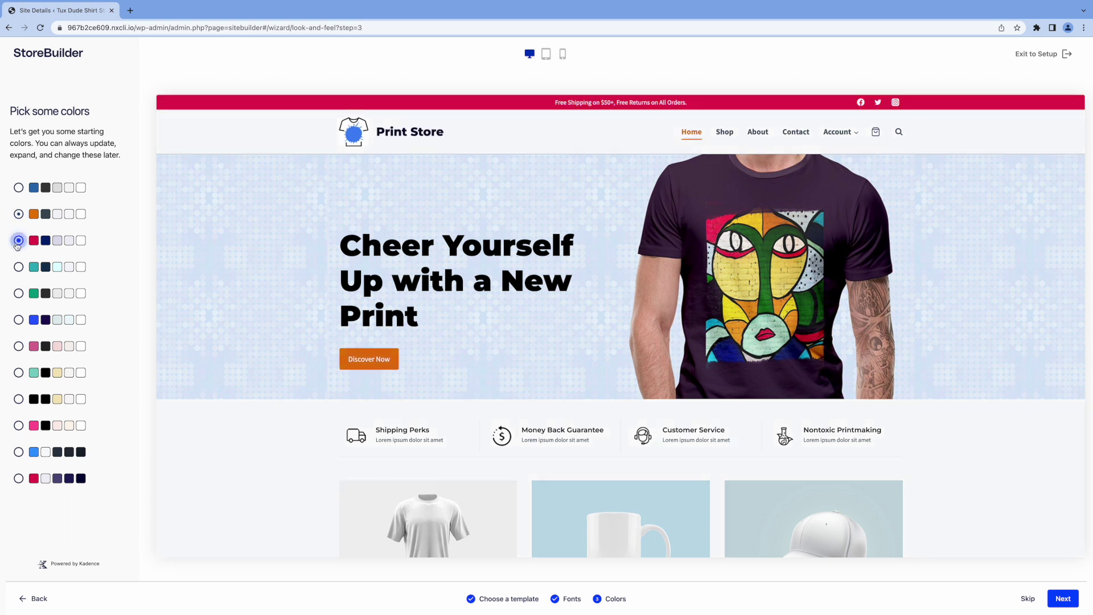
left_click(18, 267)
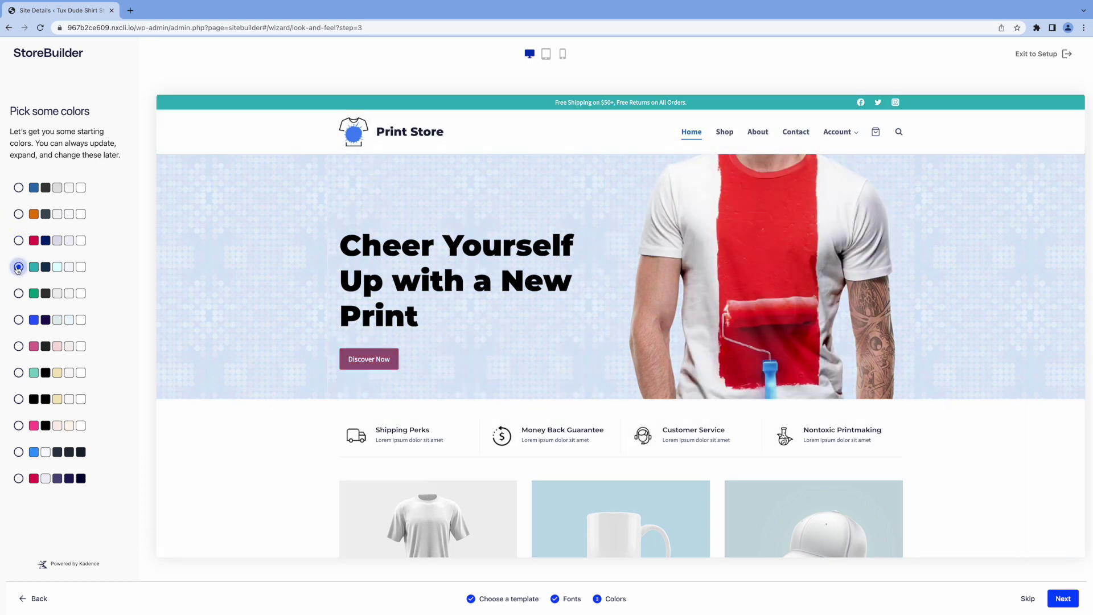
left_click(18, 321)
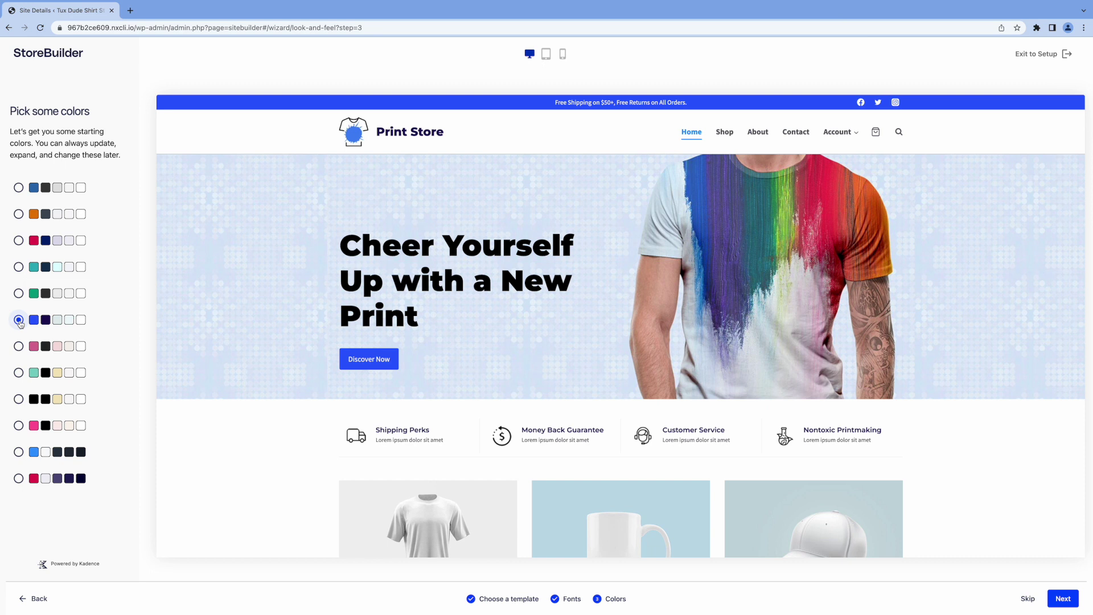
Step: Confirm the colours, save the design to the site, and continue to store setup
left_click(1058, 601)
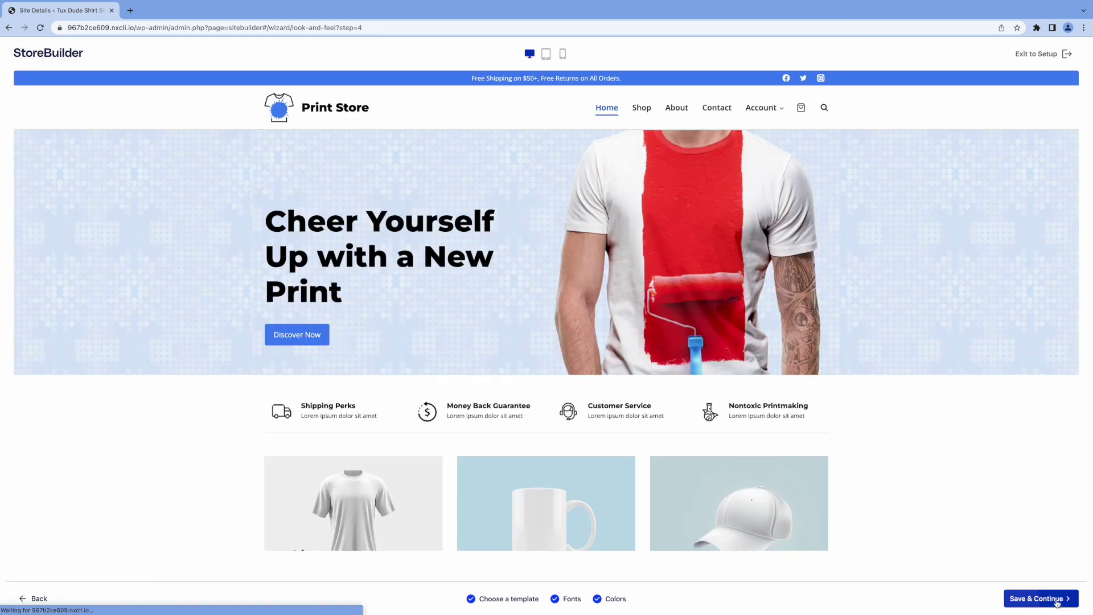
left_click(1056, 602)
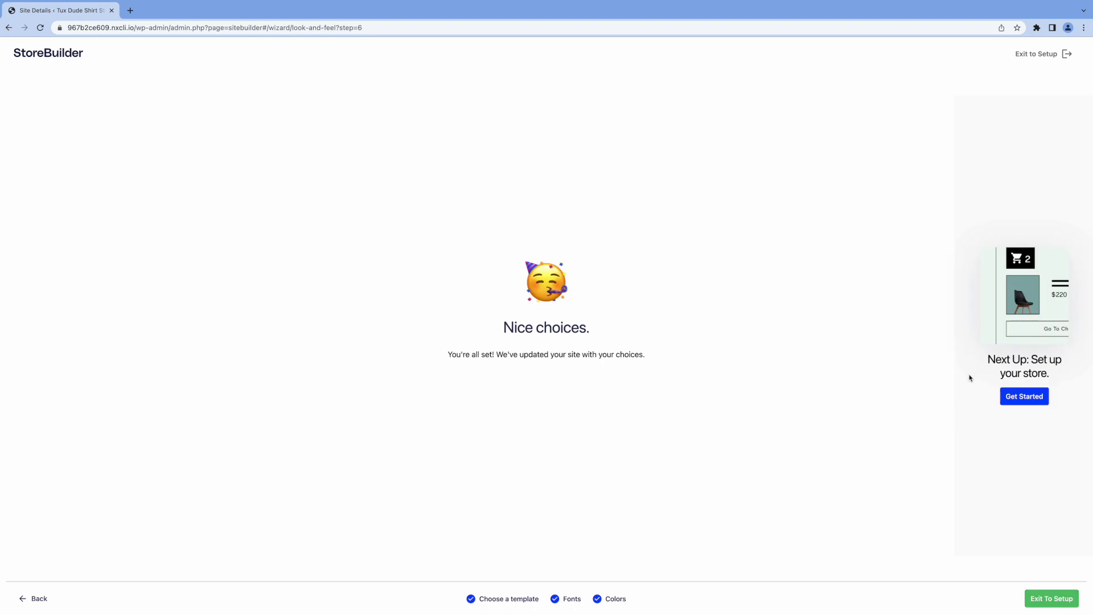
left_click(1022, 398)
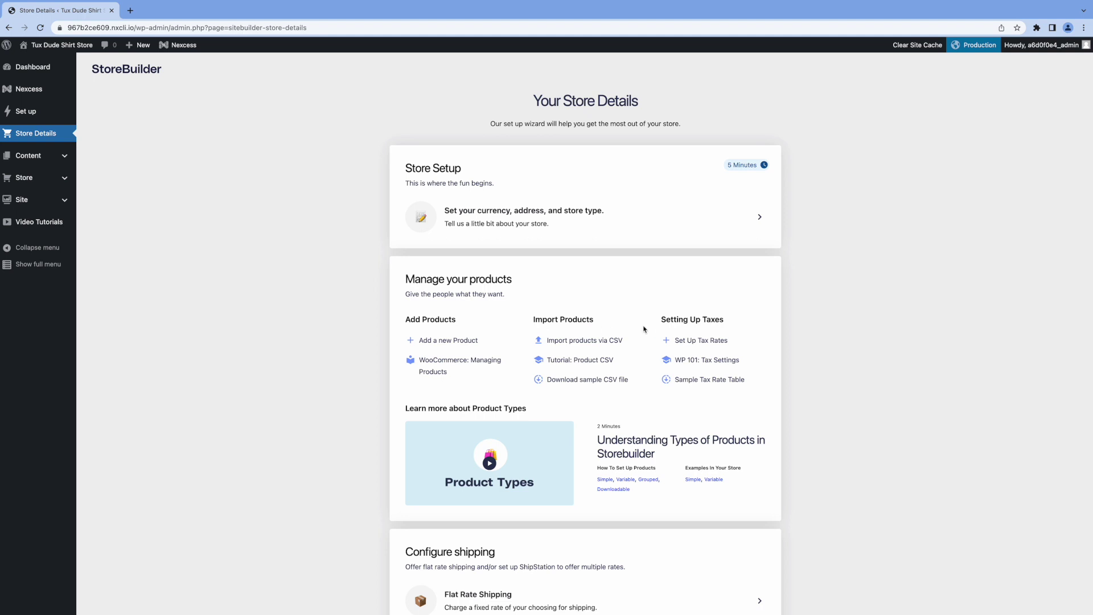
Step: Scroll through the Store Details task list and back to the top
scroll(645, 365, "down", 1)
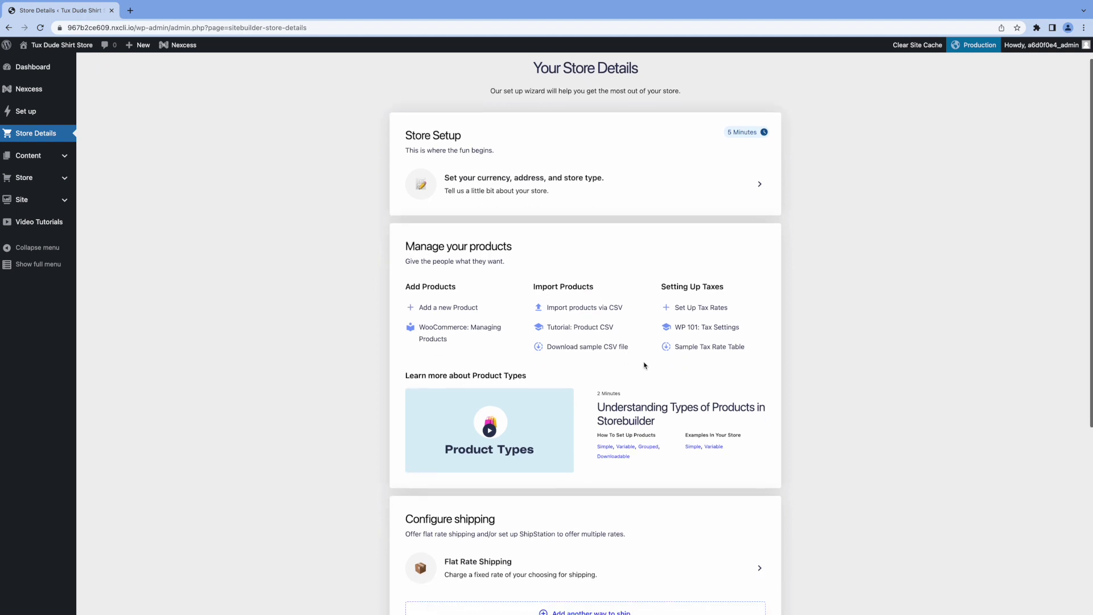
scroll(645, 365, "down", 5)
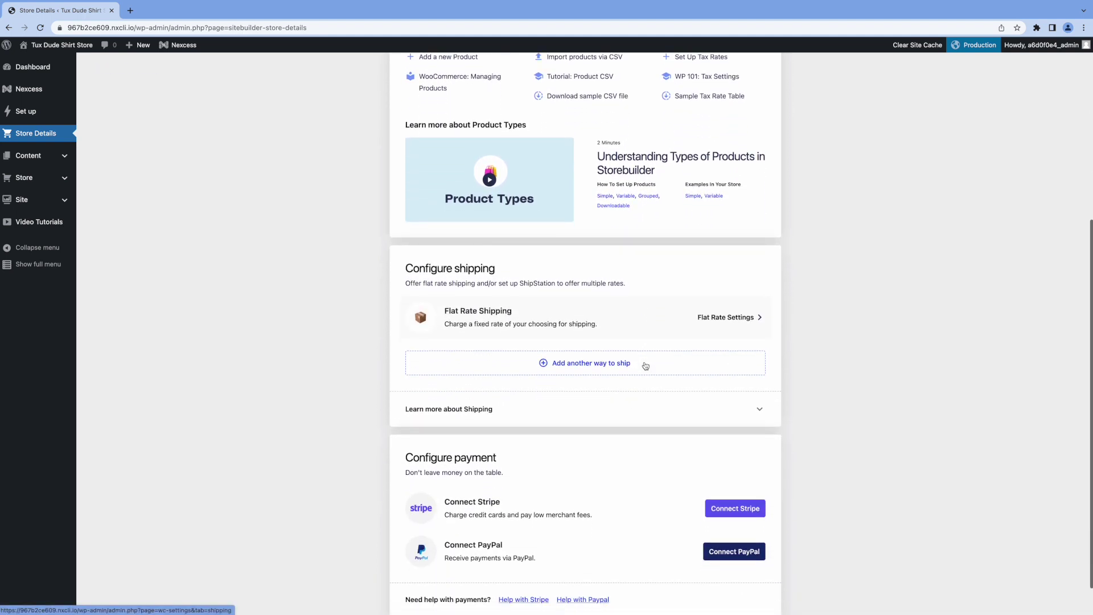
scroll(646, 365, "down", 1)
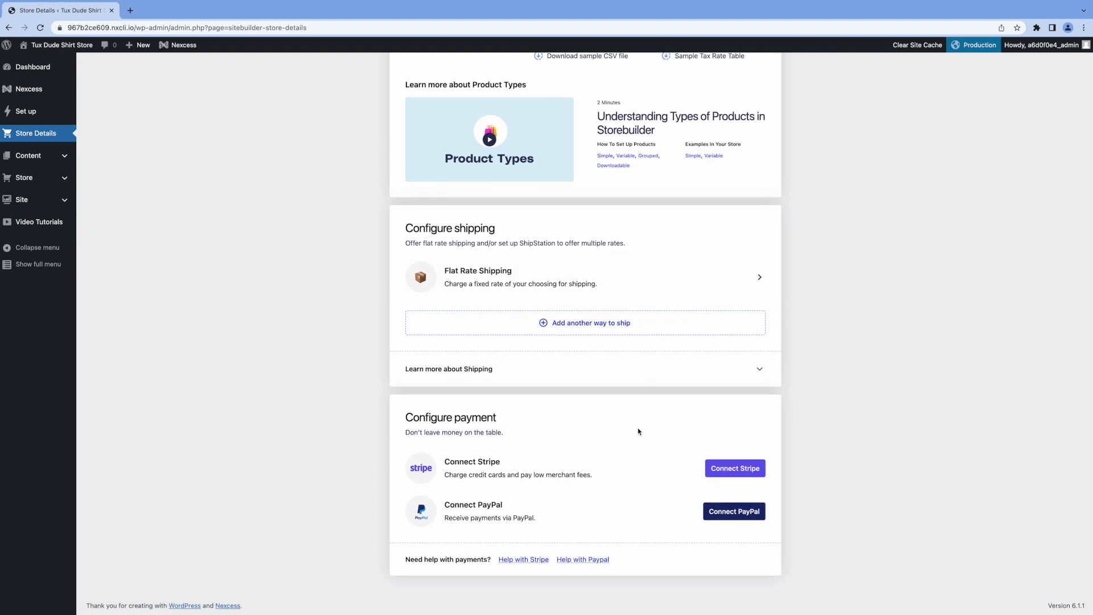
scroll(598, 513, "up", 6)
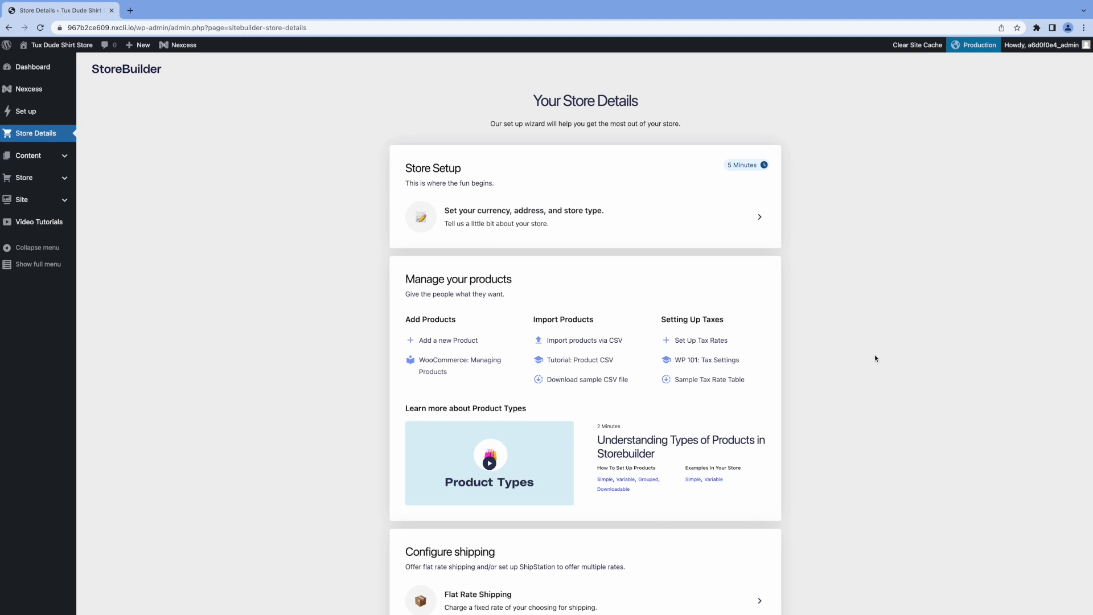
Step: Start Store Setup and enter the store's street address, state, city and postcode
left_click(749, 219)
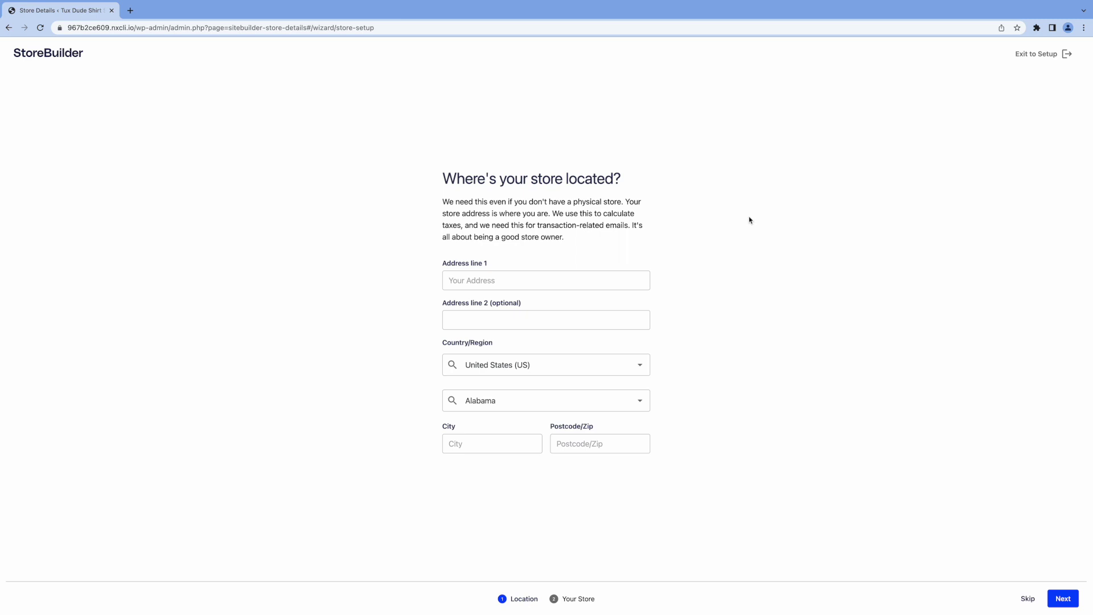
left_click(529, 279)
type("12")
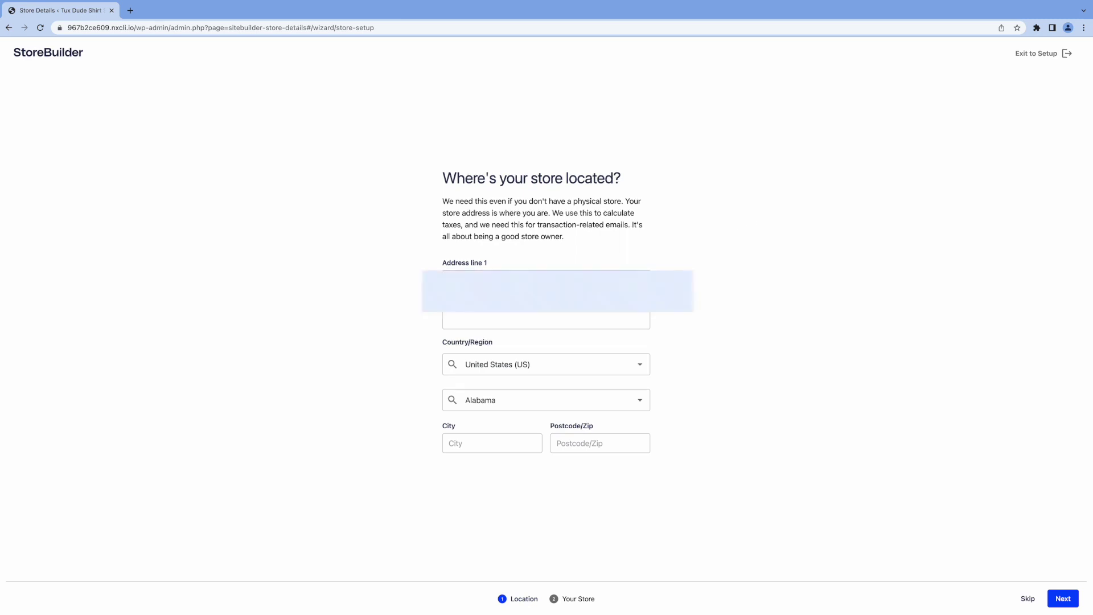
left_click(627, 400)
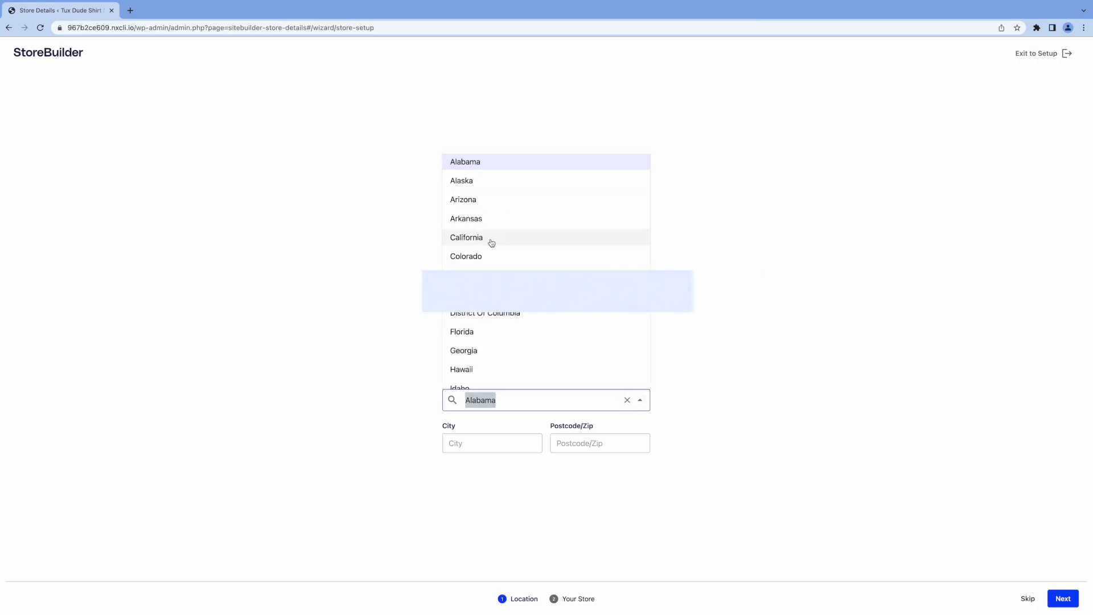
left_click(490, 239)
type("San Marino")
key("Tab")
type("91108")
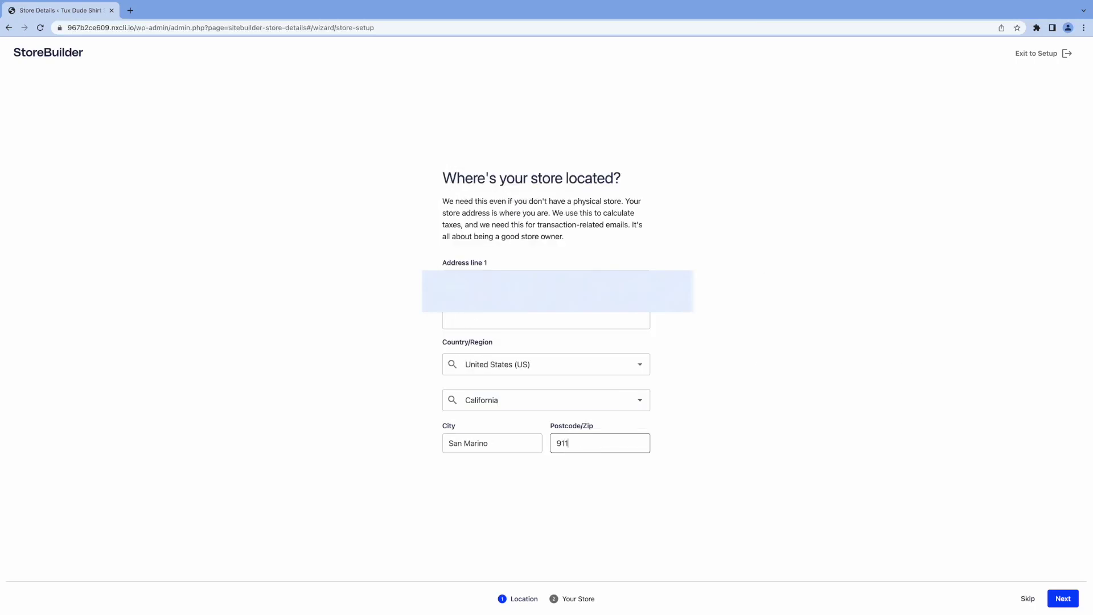
left_click(1063, 599)
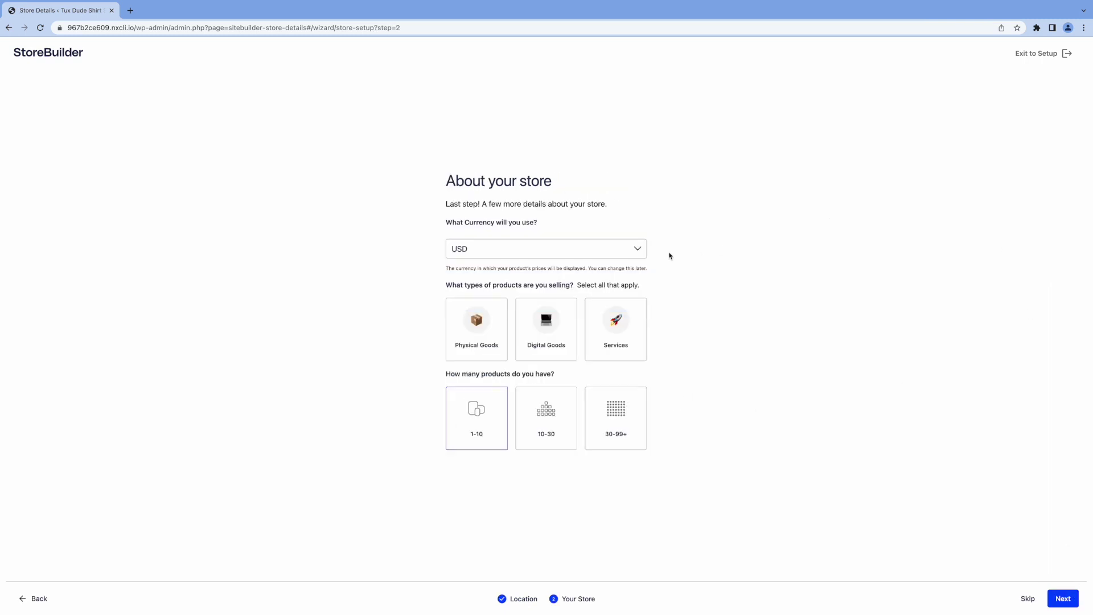
Step: Choose Physical Goods and 1-10 products, then save and exit the store setup
left_click(474, 334)
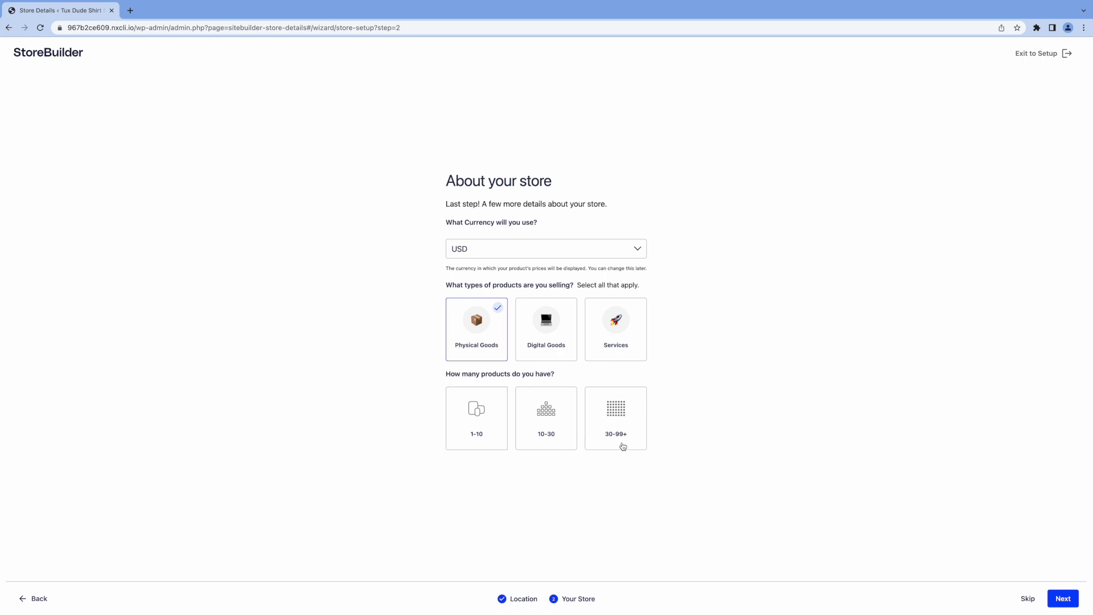
left_click(475, 425)
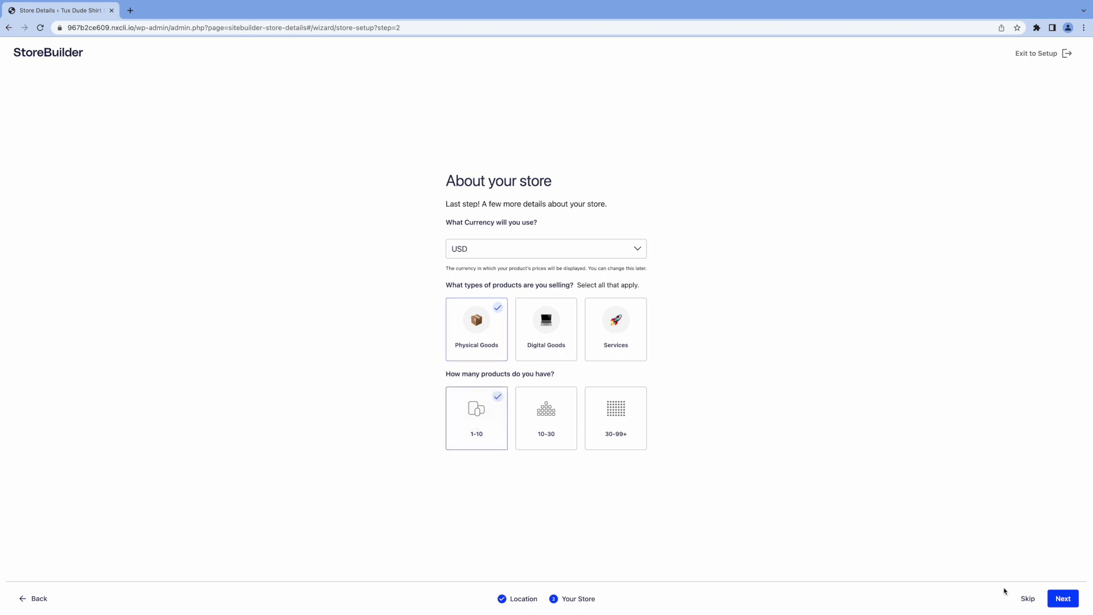
left_click(1058, 598)
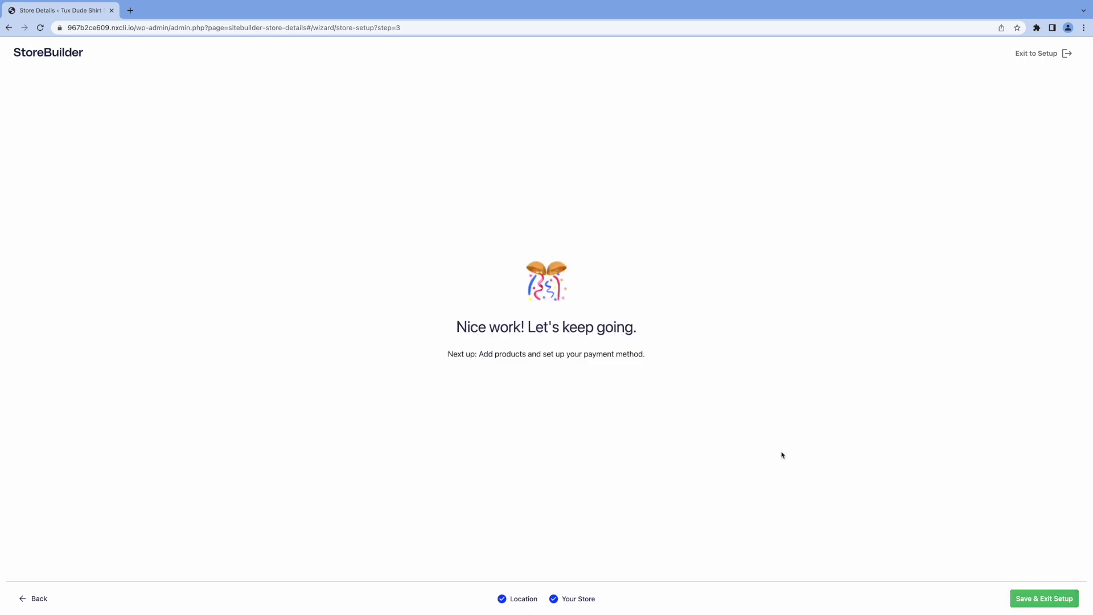
left_click(1034, 600)
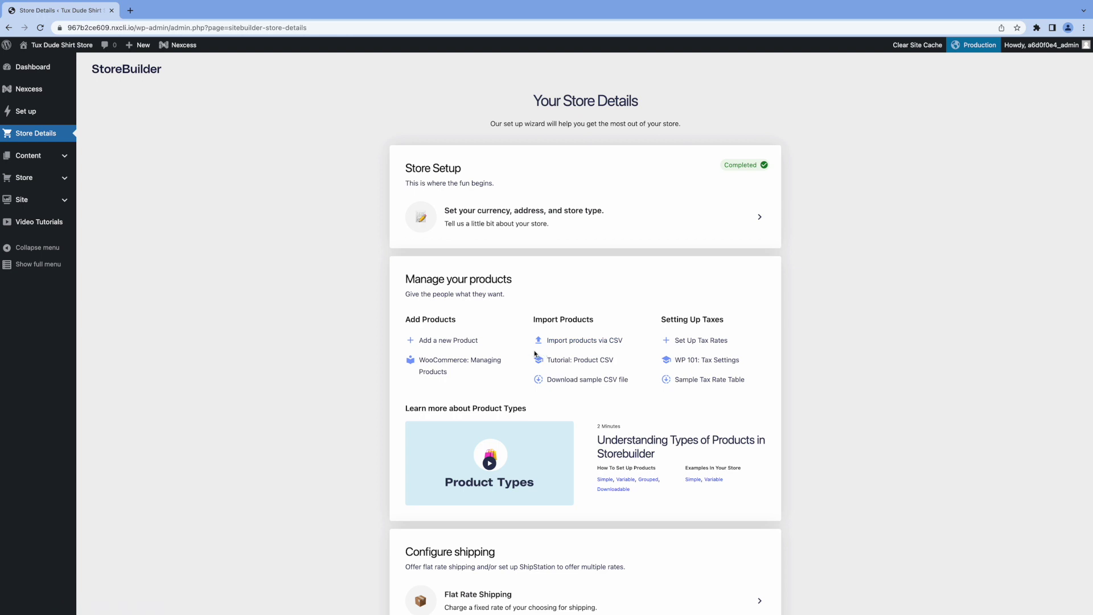
left_click(450, 342)
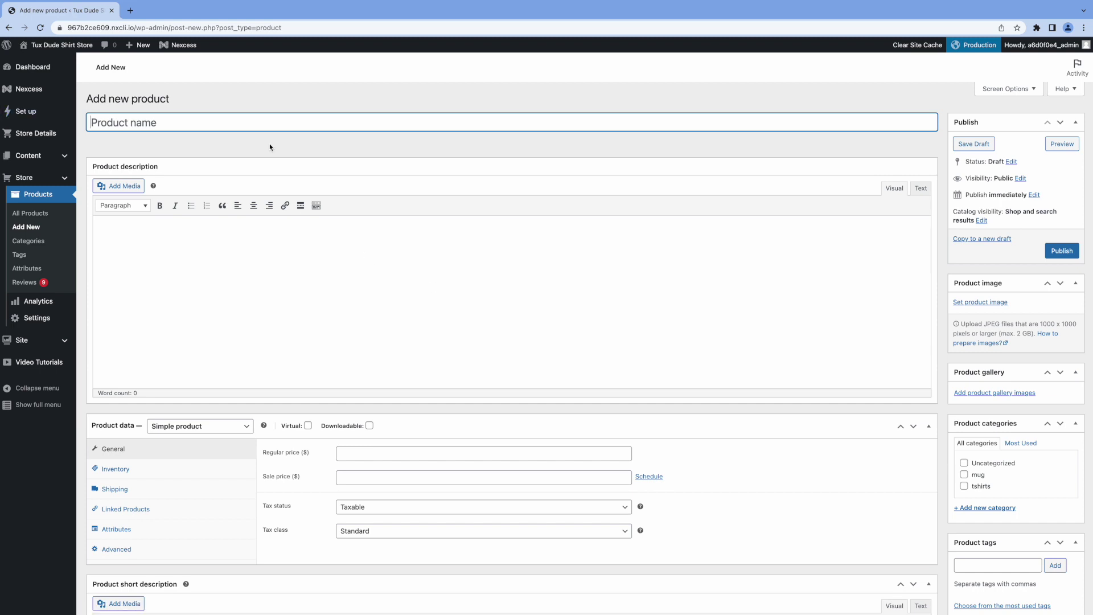
Step: Name the product 'Blue Shirt' and insert the Blue Shirt photo into its description
type("Blue Shirt")
left_click(121, 186)
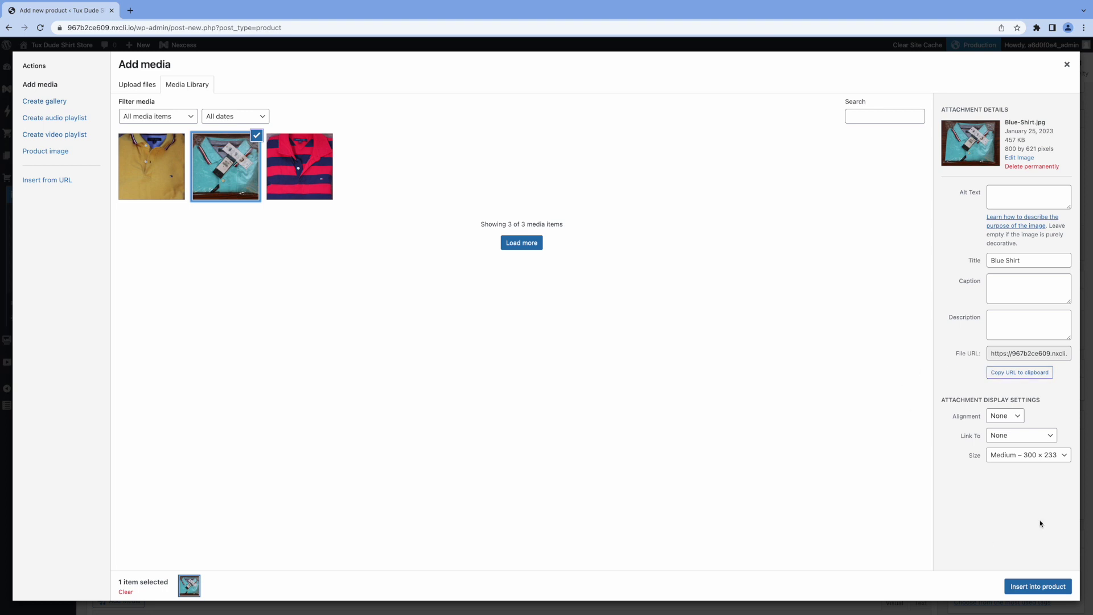
left_click(1034, 586)
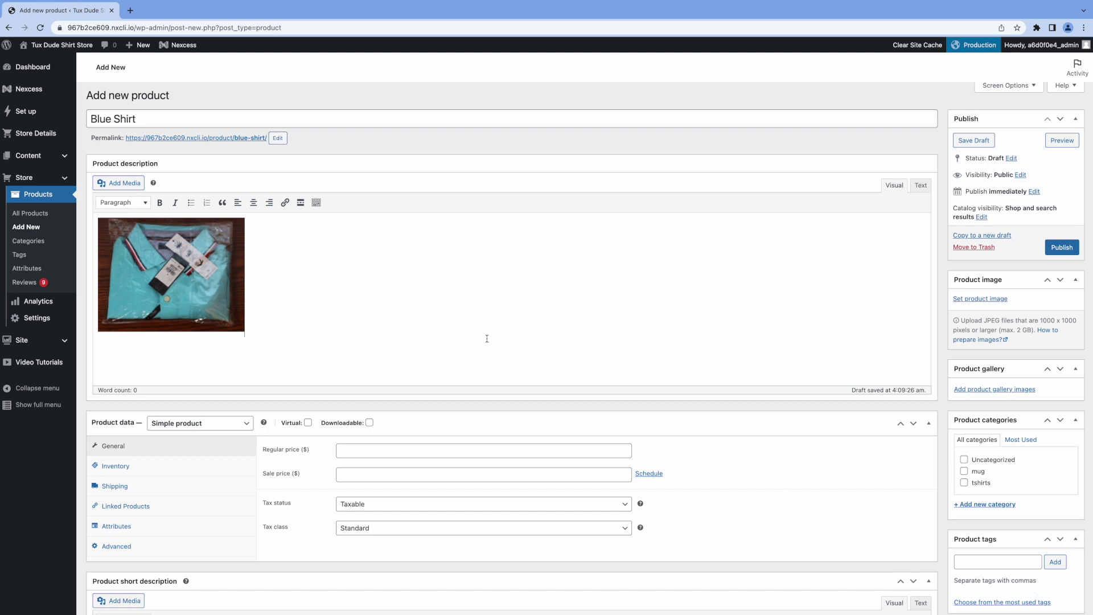
Step: Set the regular price to 59.99 and the sale price to 24.99
left_click(365, 450)
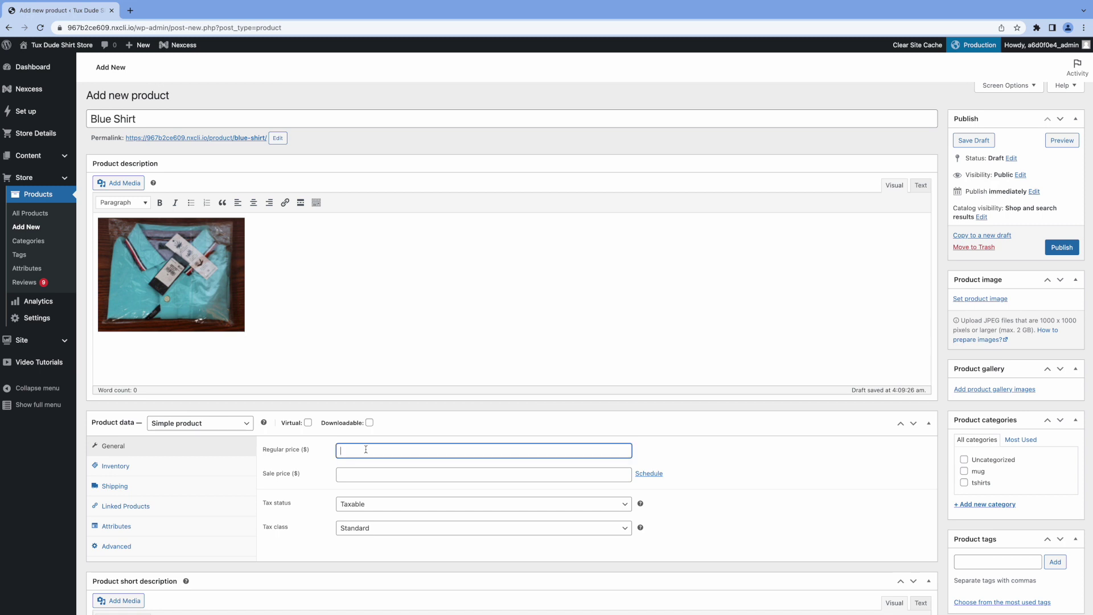
type("59.99")
left_click(451, 477)
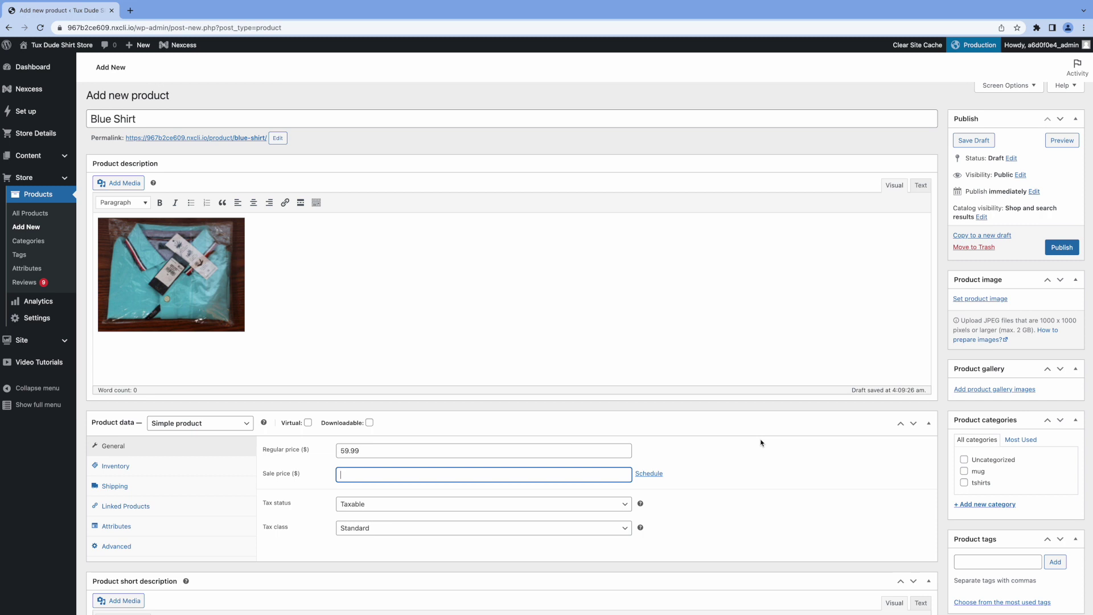
type("24.99")
Step: Insert the Blue Shirt photo into the short description with the line 'Cool Blue Polo Shirt'
scroll(691, 470, "down", 4)
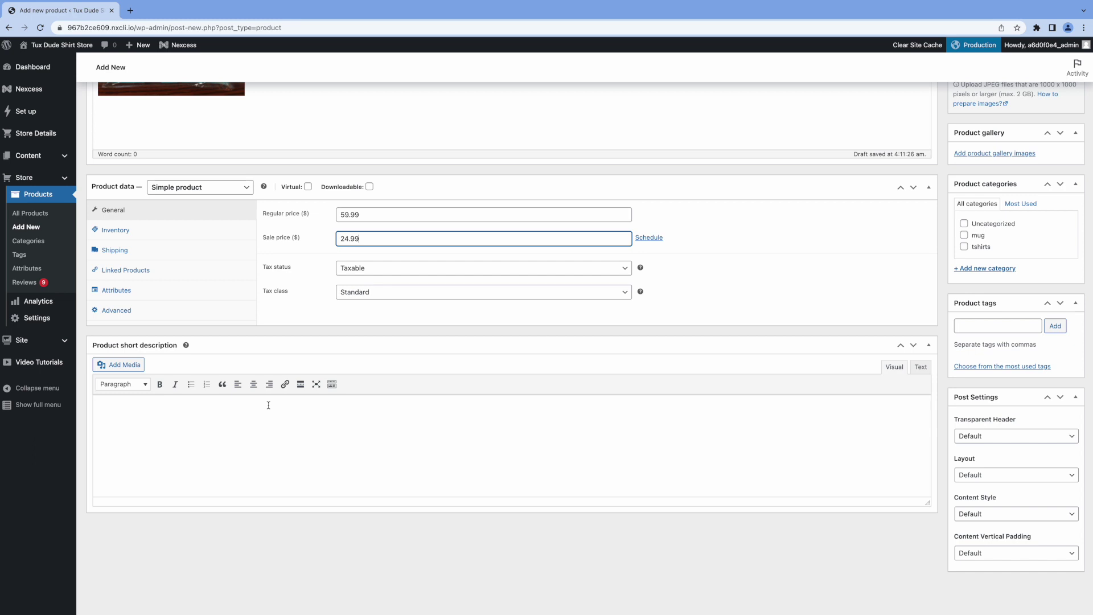
scroll(237, 401, "up", 3)
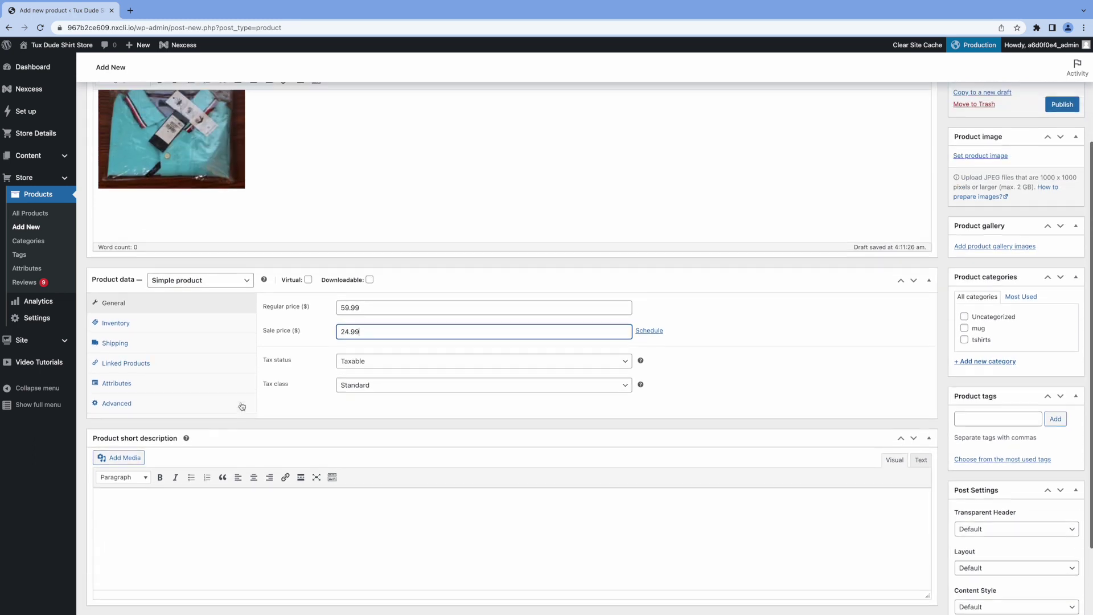
scroll(256, 410, "down", 3)
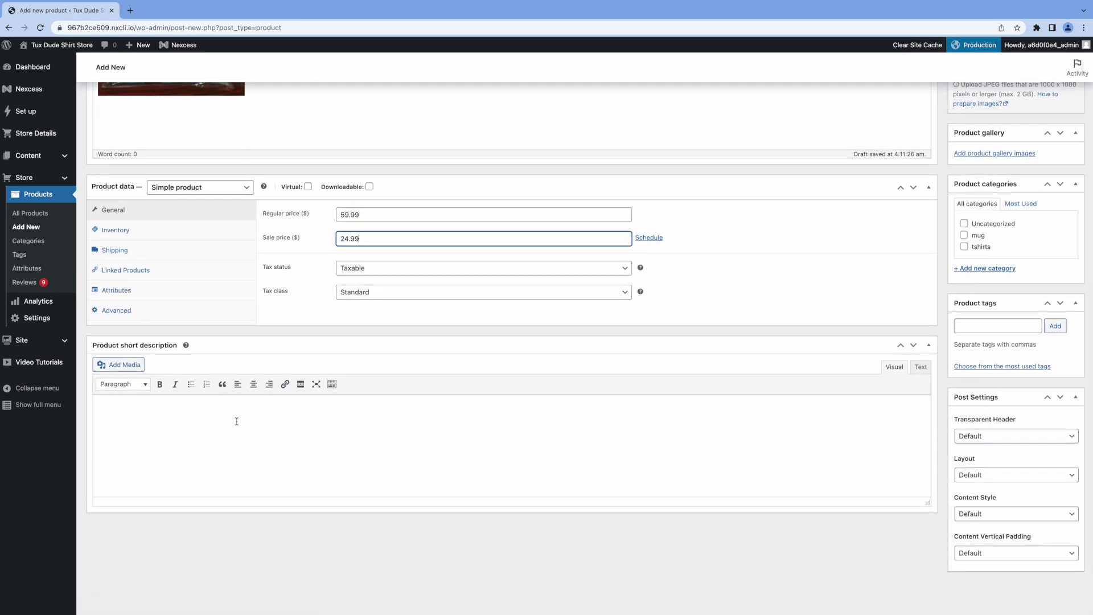
left_click(233, 413)
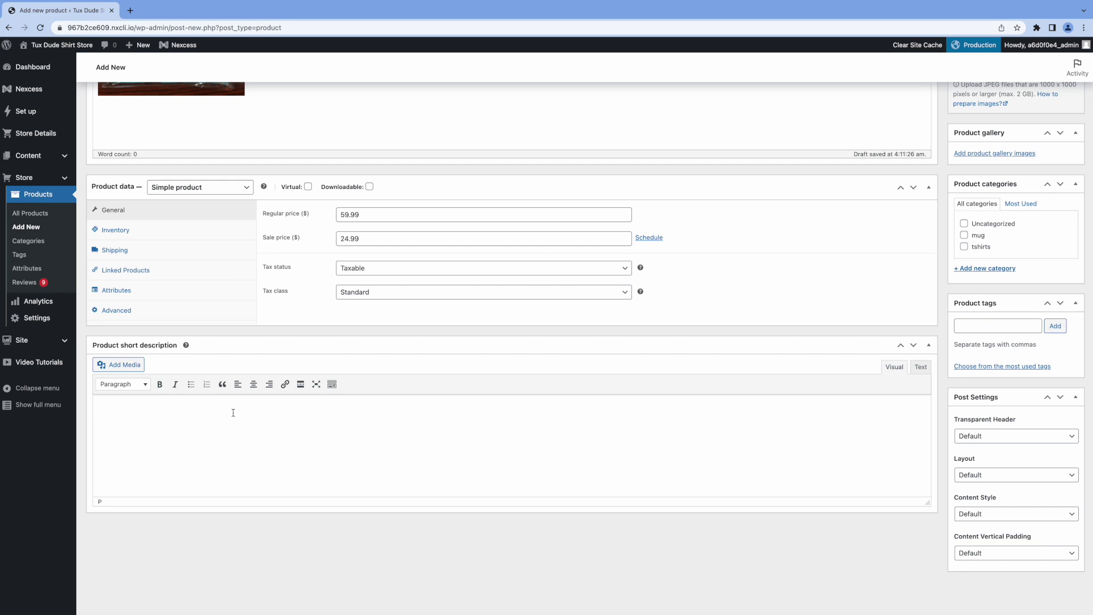
type("Cool Blue Polo Shirt")
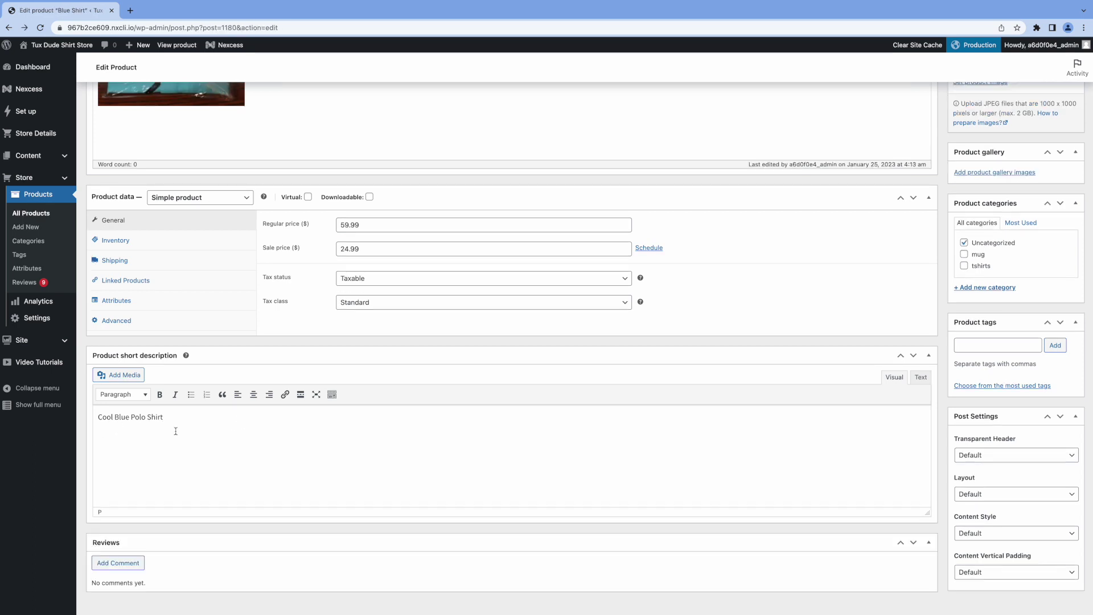
left_click(190, 434)
left_click(139, 379)
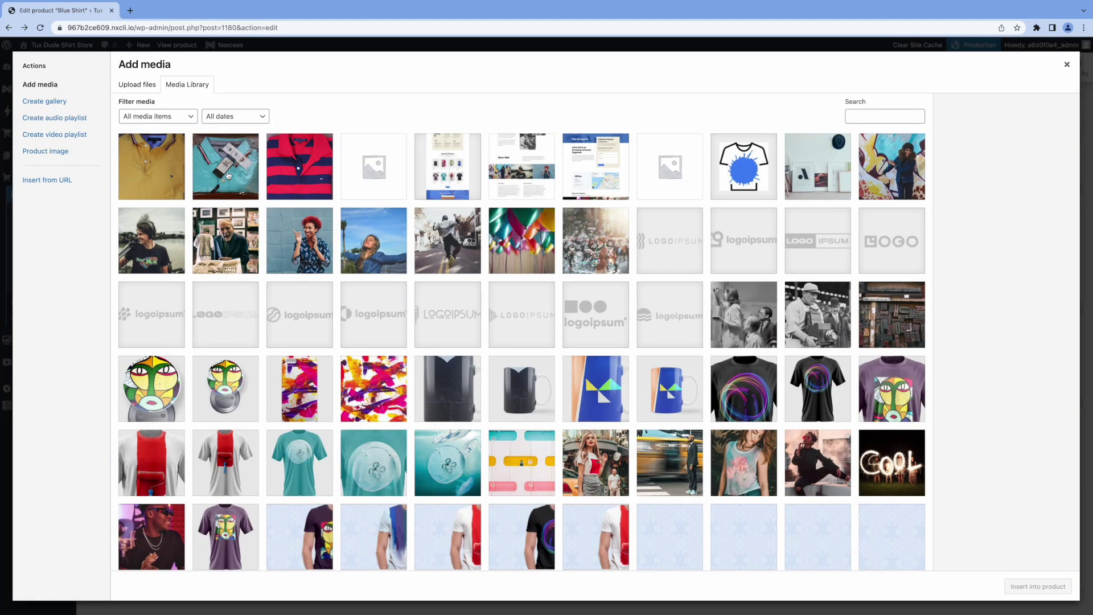
left_click(228, 175)
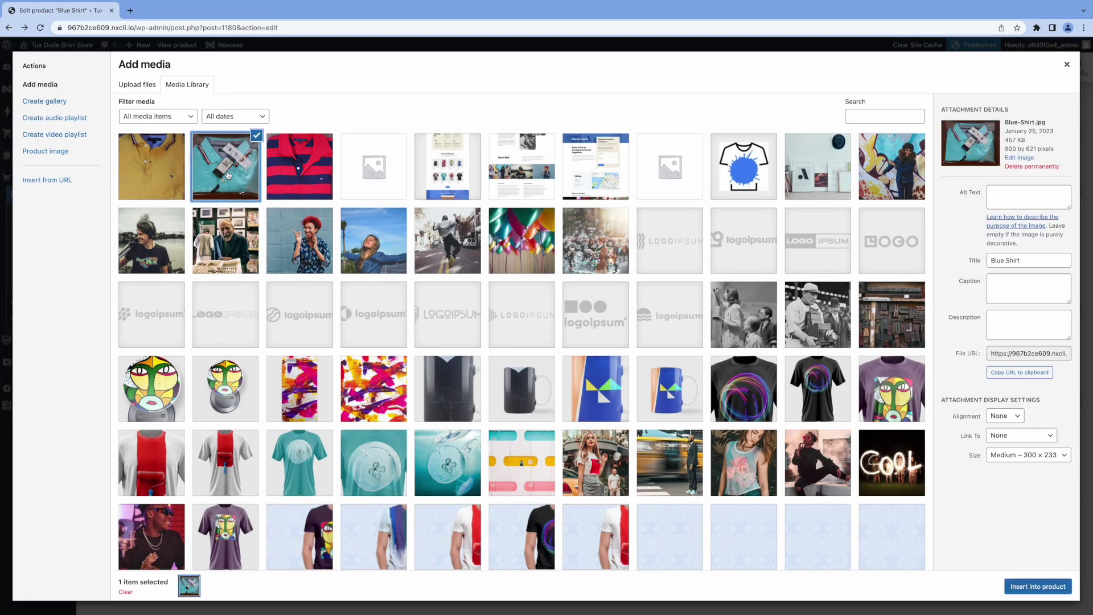
left_click(1033, 587)
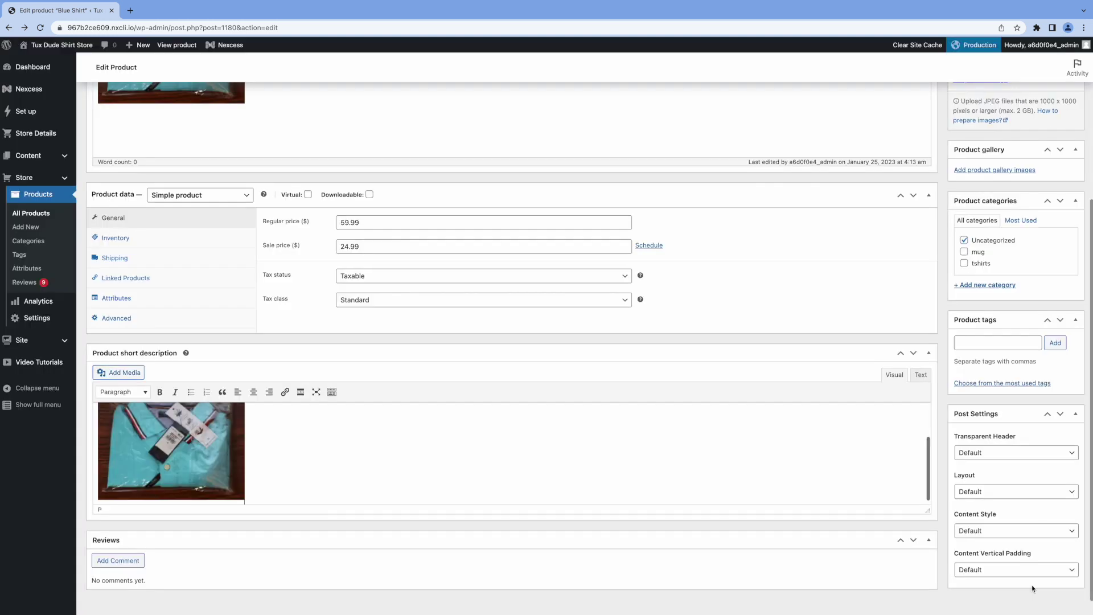
type("Cool Blue Polo Shirt")
key("Return")
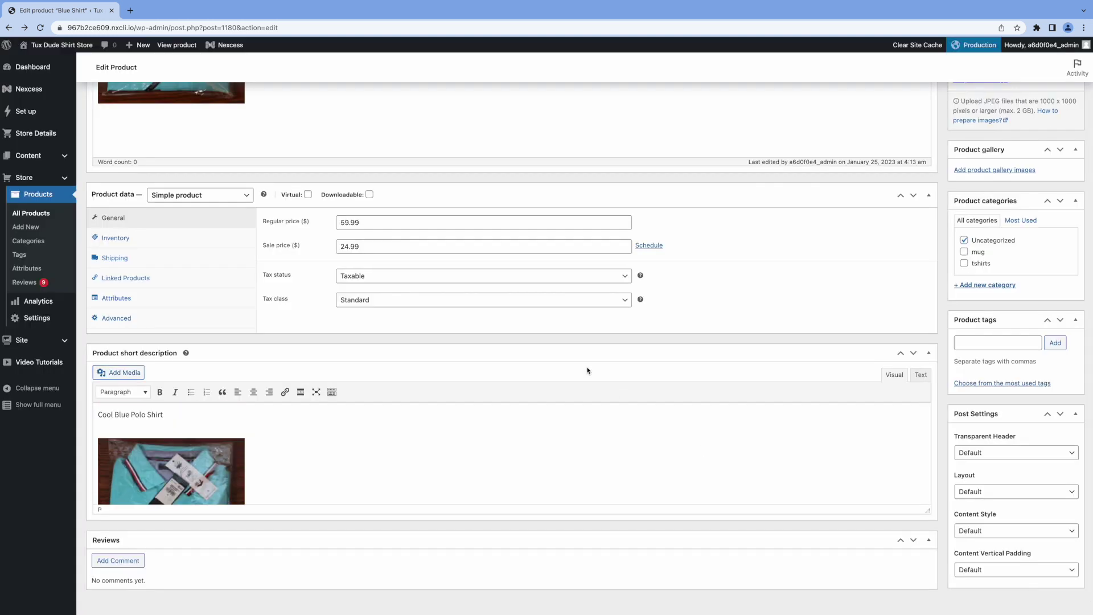
scroll(449, 239, "up", 4)
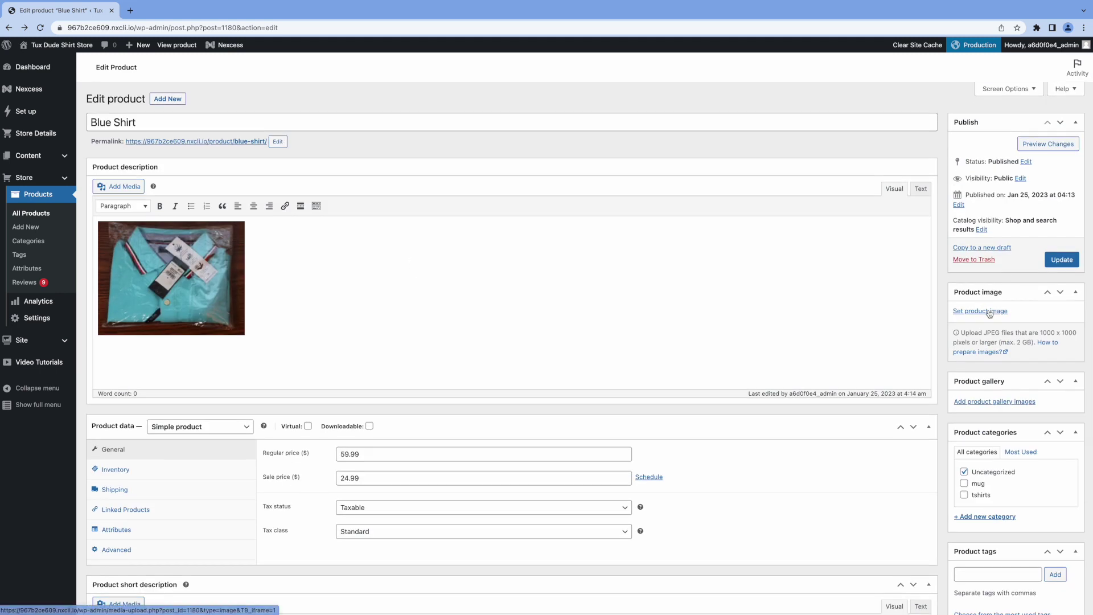
Step: Make Blue-Shirt.jpg the product image and update the product
left_click(989, 312)
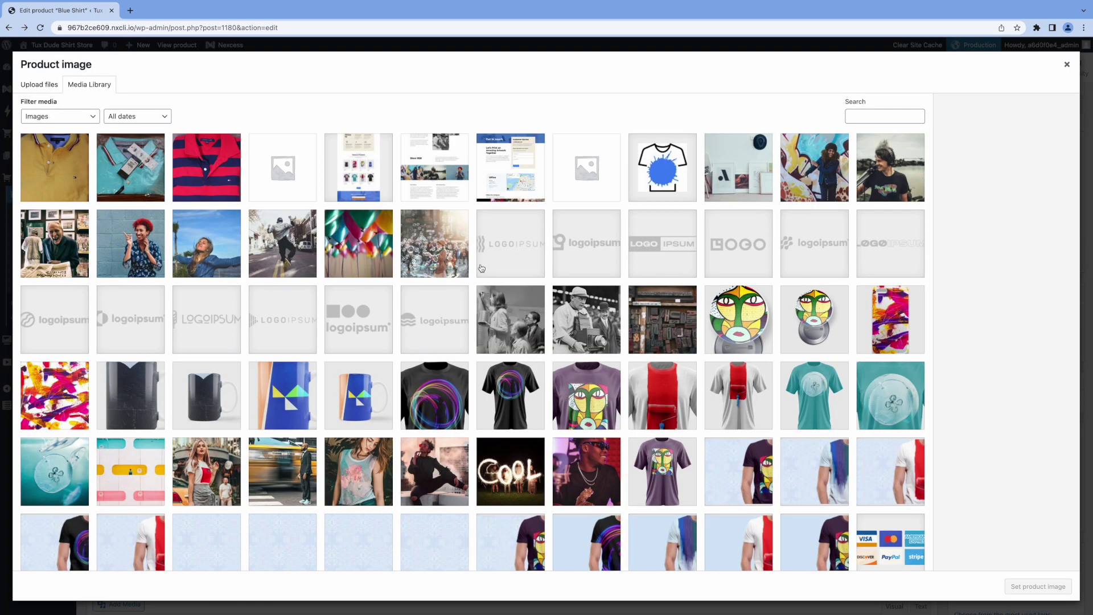
left_click(144, 172)
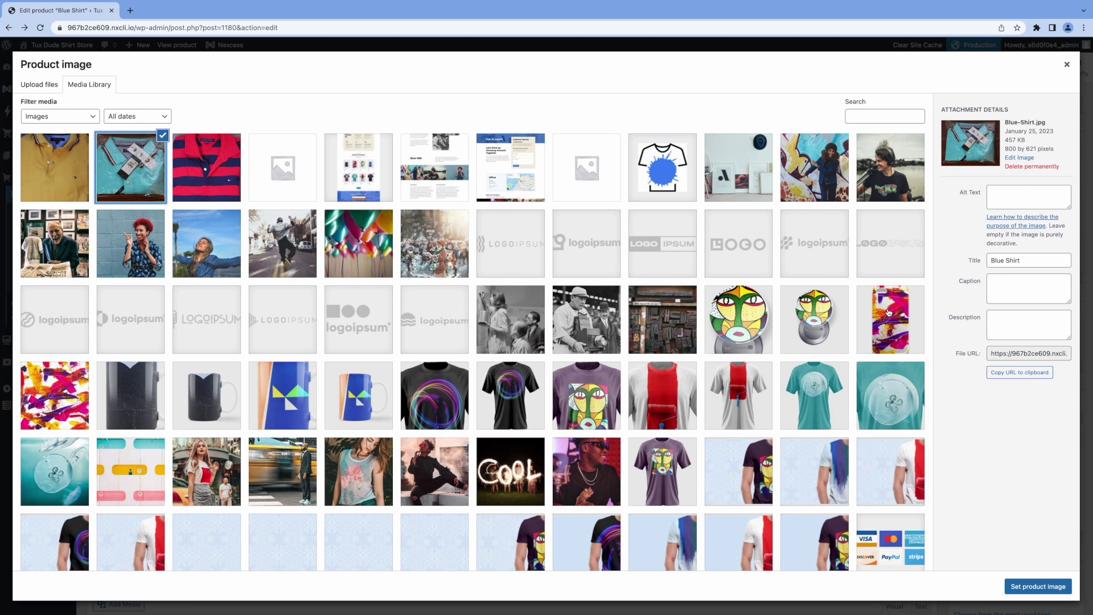
left_click(1032, 590)
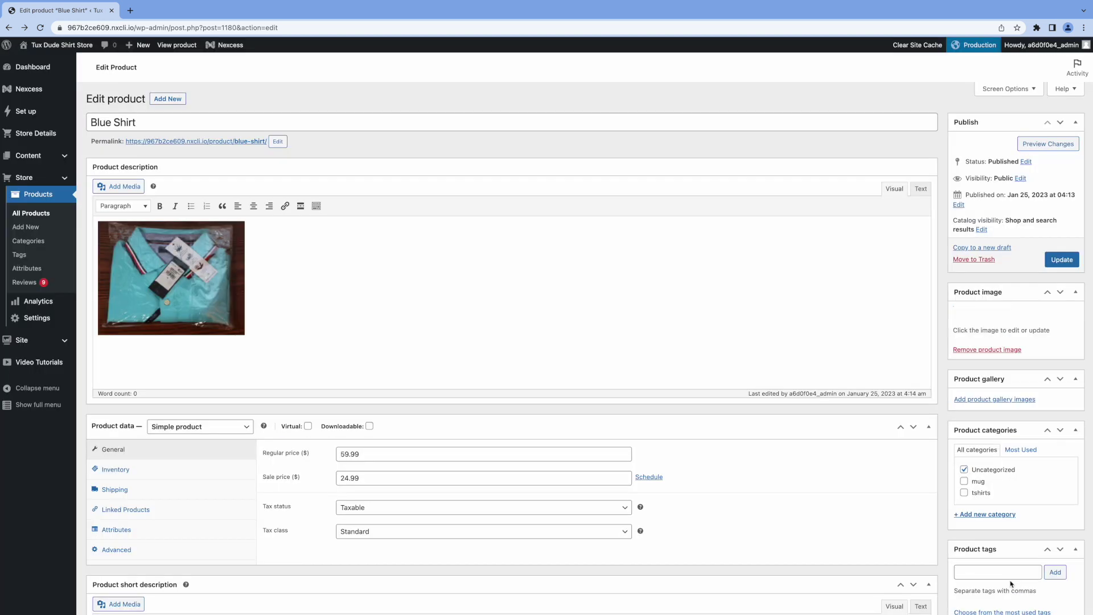
left_click(1059, 265)
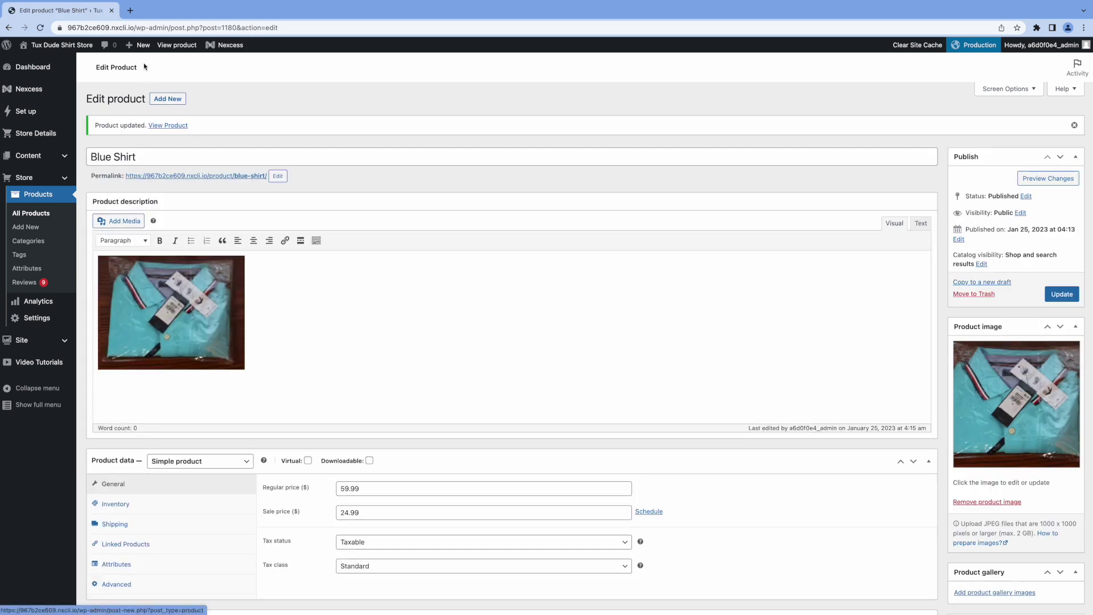
left_click(170, 49)
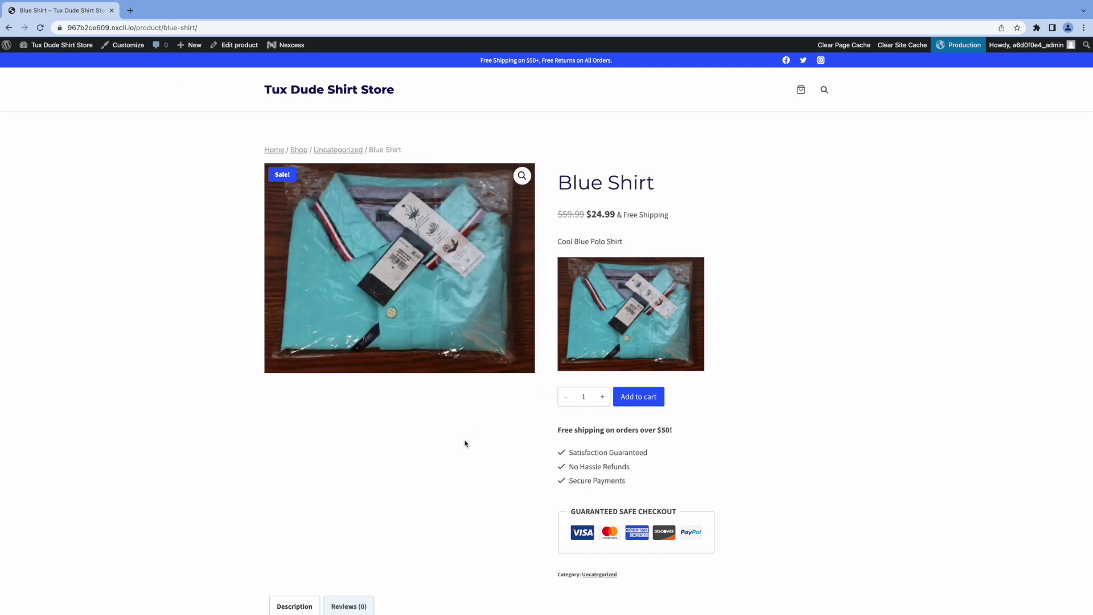
scroll(442, 465, "down", 2)
scroll(443, 464, "down", 3)
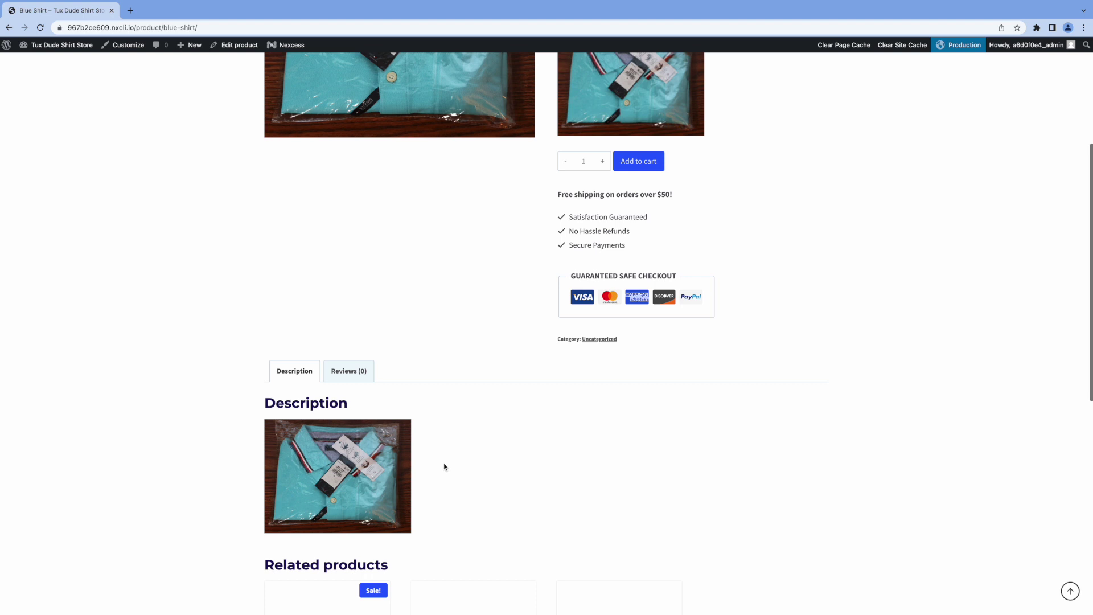
scroll(442, 465, "up", 5)
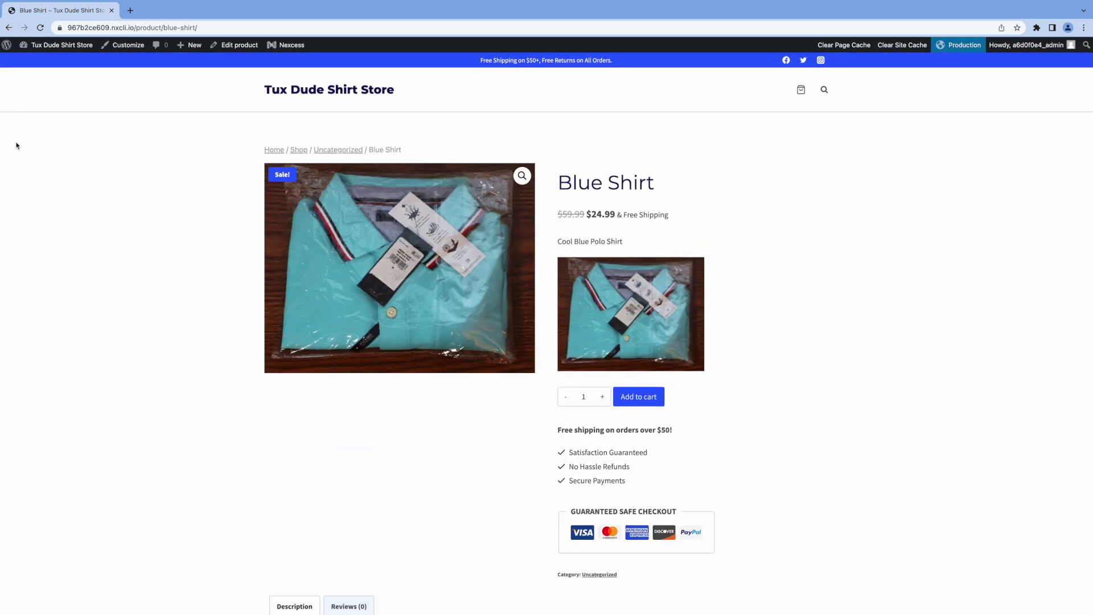
scroll(17, 147, "down", 9)
scroll(18, 147, "up", 10)
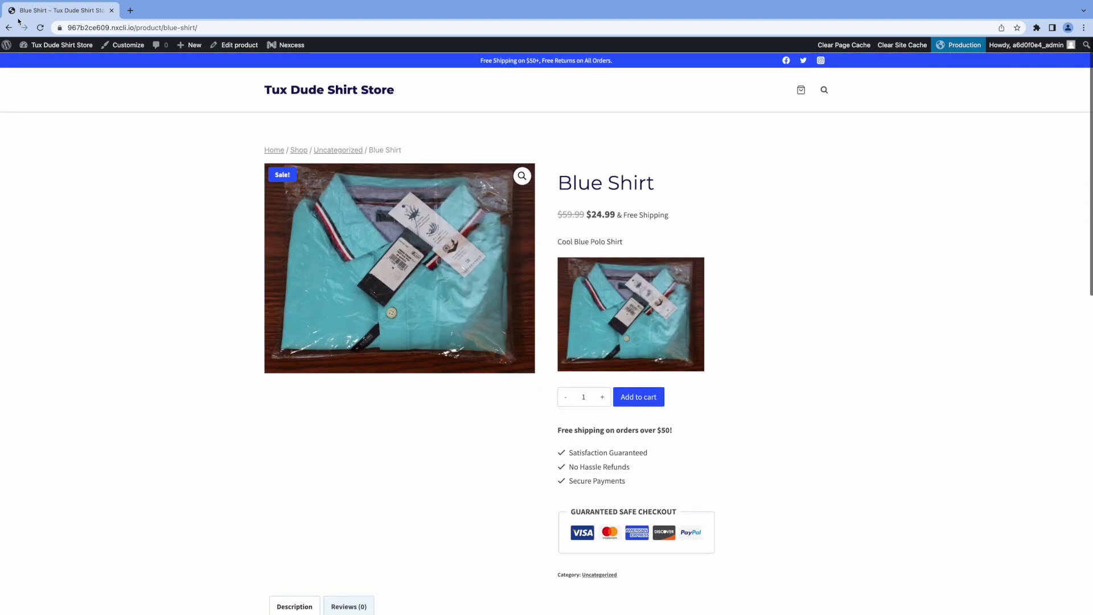
left_click(8, 27)
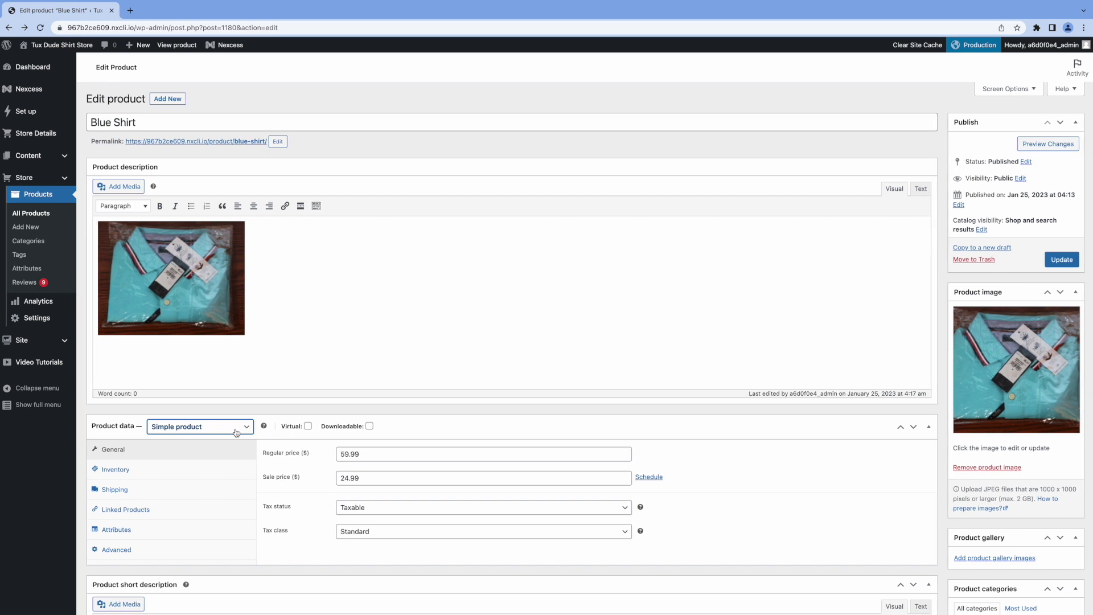
Step: Change Blue Shirt's product type to Variable product
left_click(236, 433)
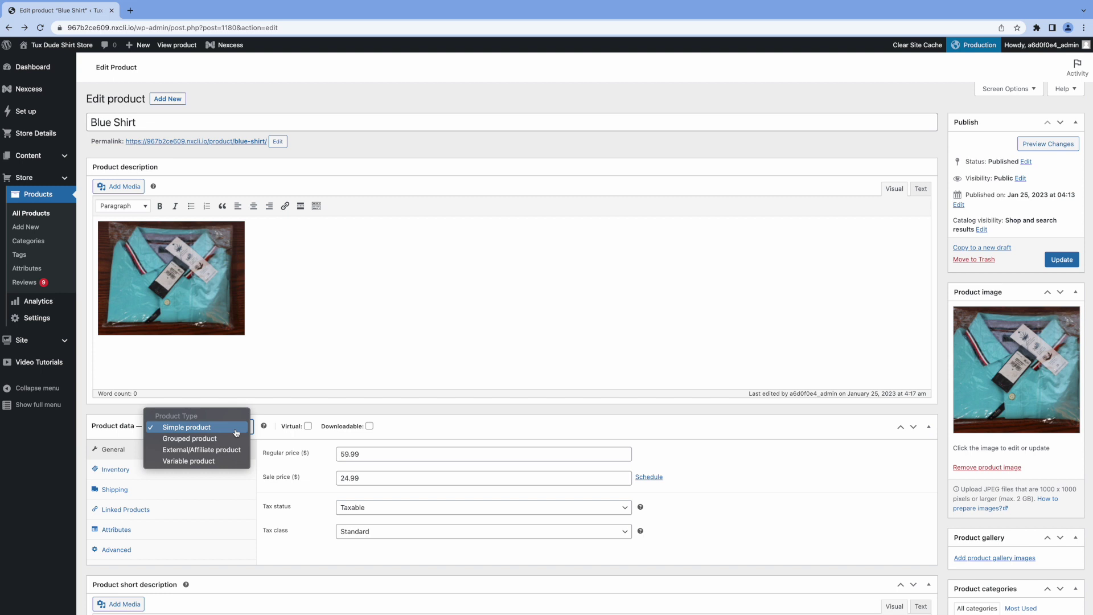
left_click(233, 461)
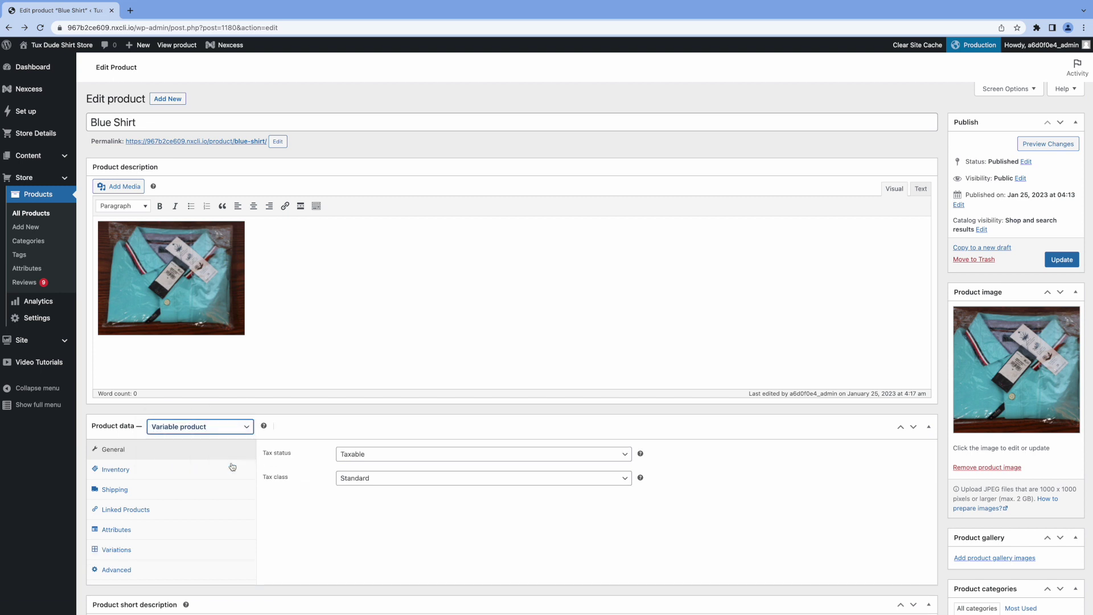
scroll(271, 468, "down", 1)
Step: Add and save a custom Size attribute with values Small, Medium, Large and X-Large
left_click(120, 464)
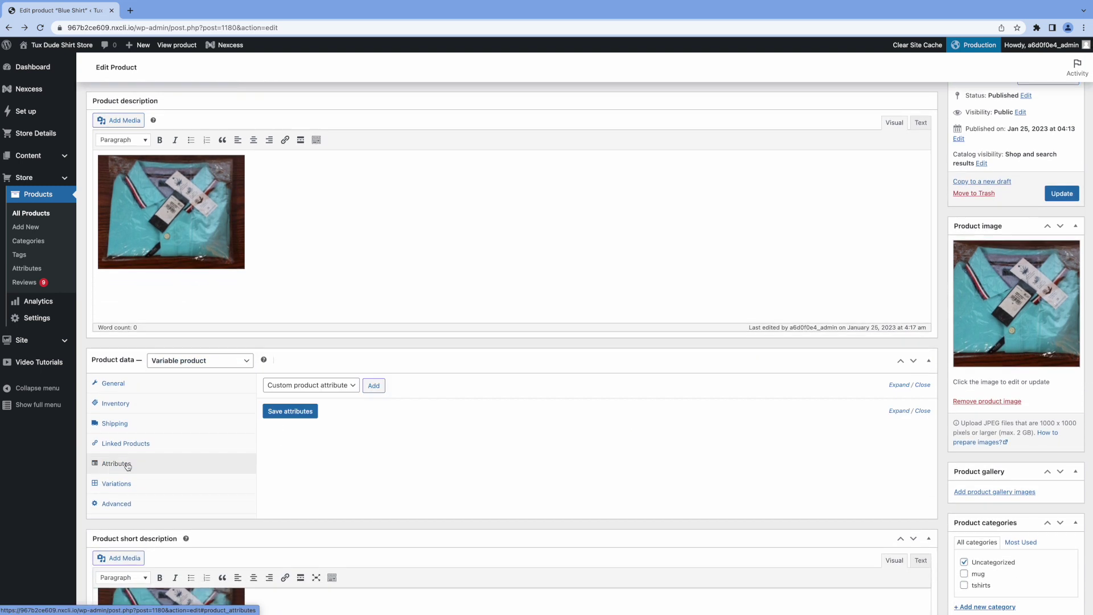
left_click(374, 387)
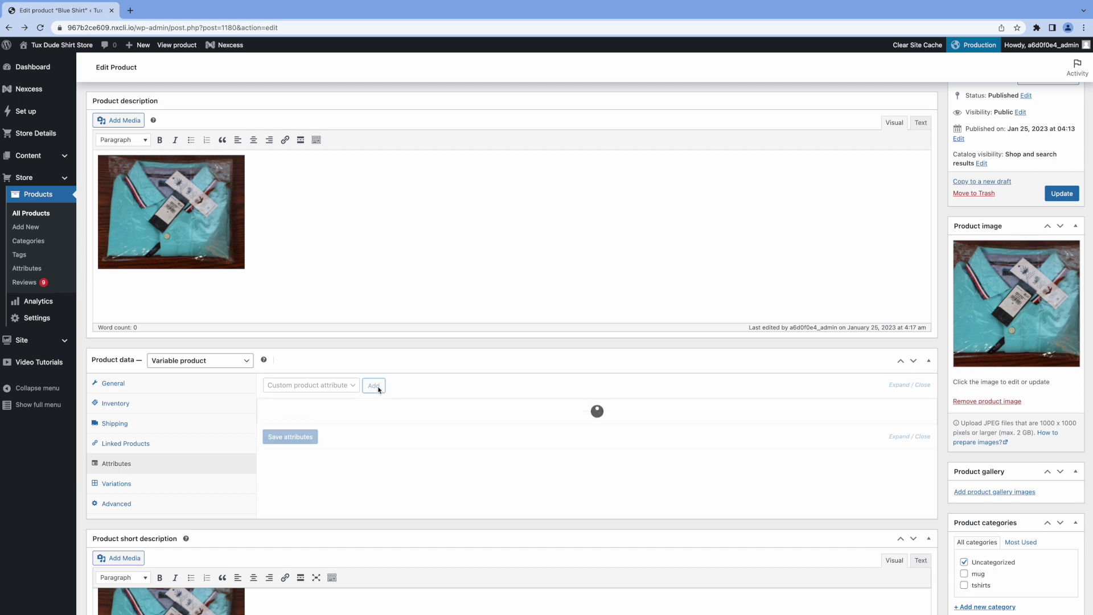
scroll(413, 400, "down", 1)
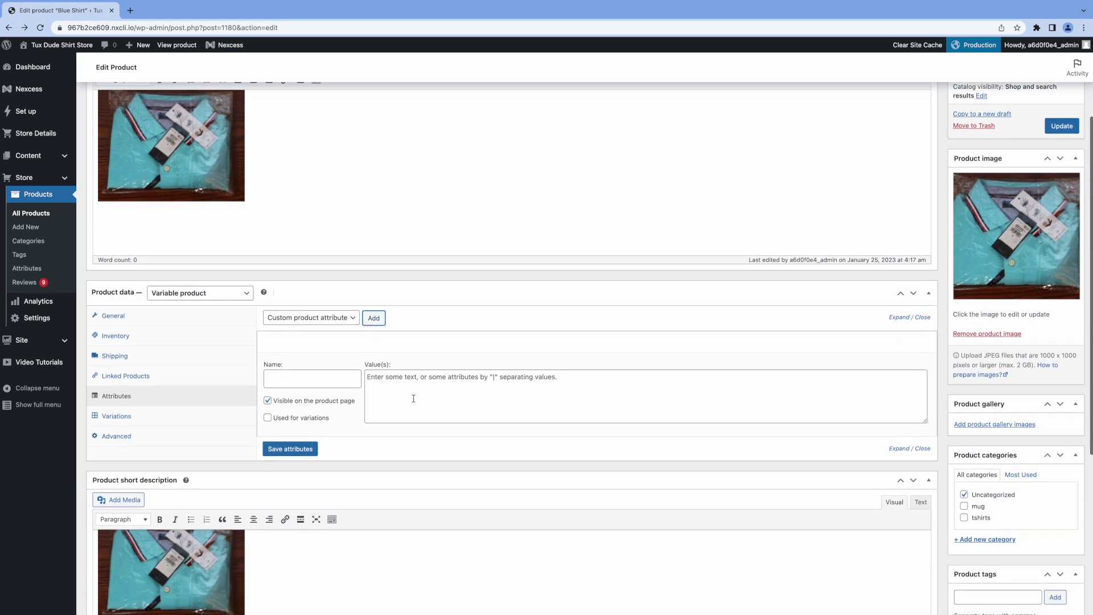
left_click(301, 373)
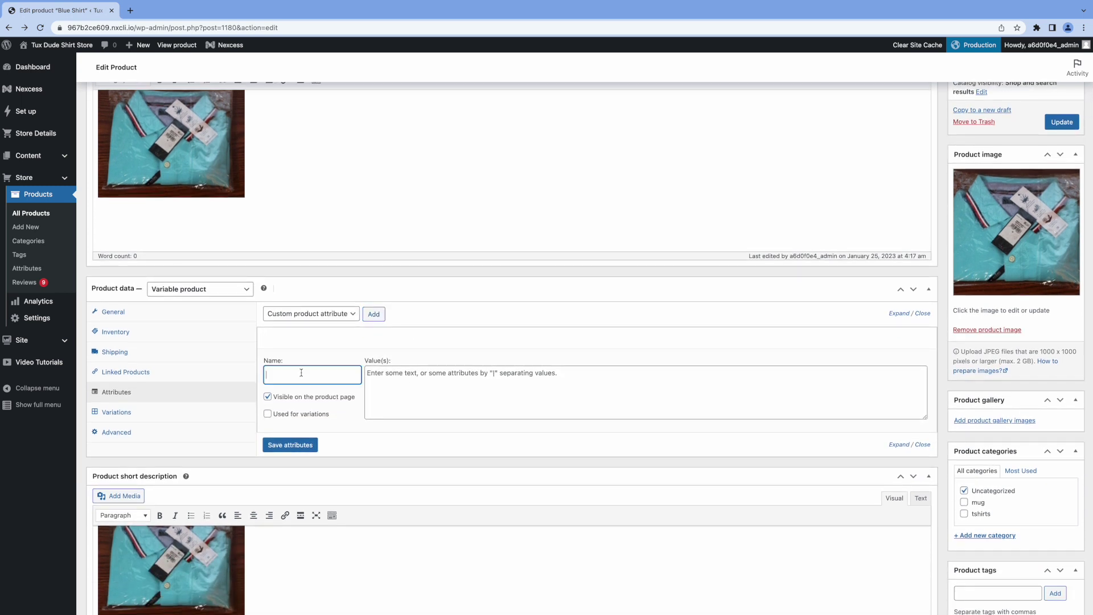
type("Size")
left_click(371, 376)
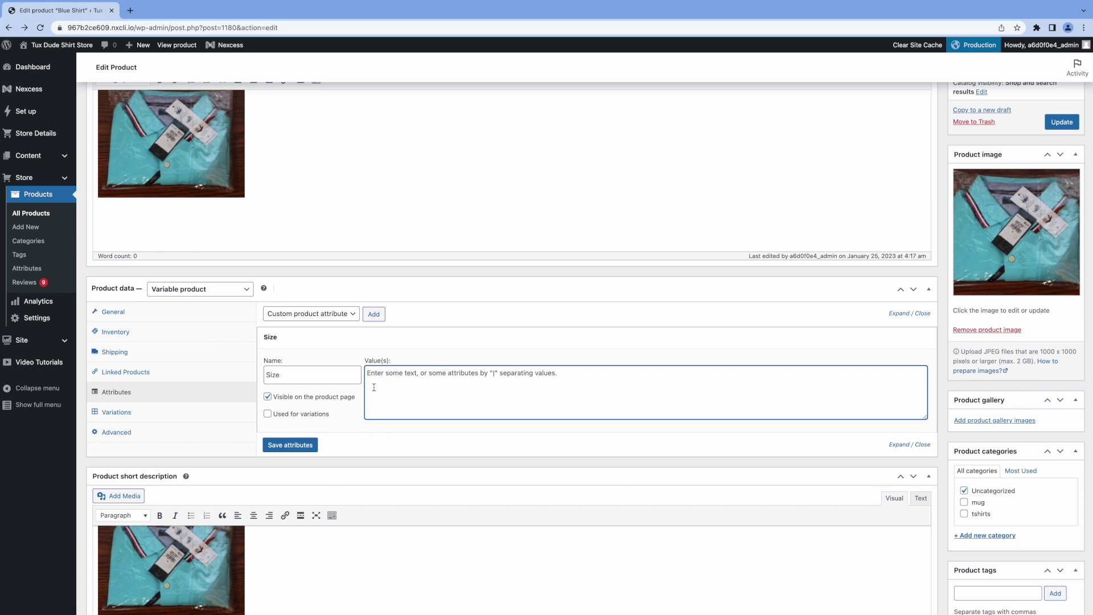
type("Small")
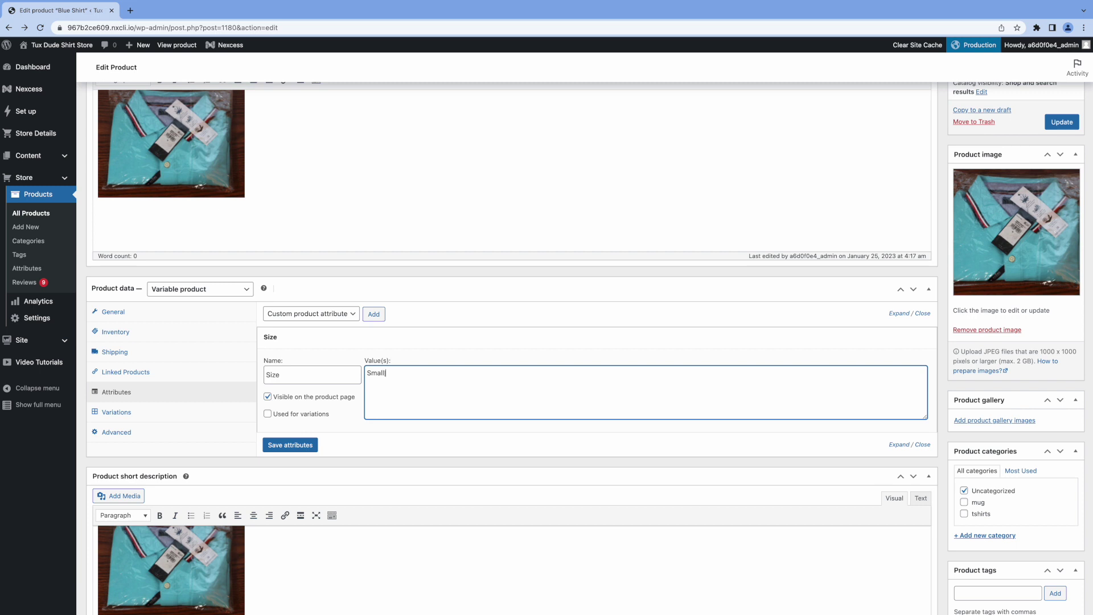
type("Mediaum | Large | X-Large")
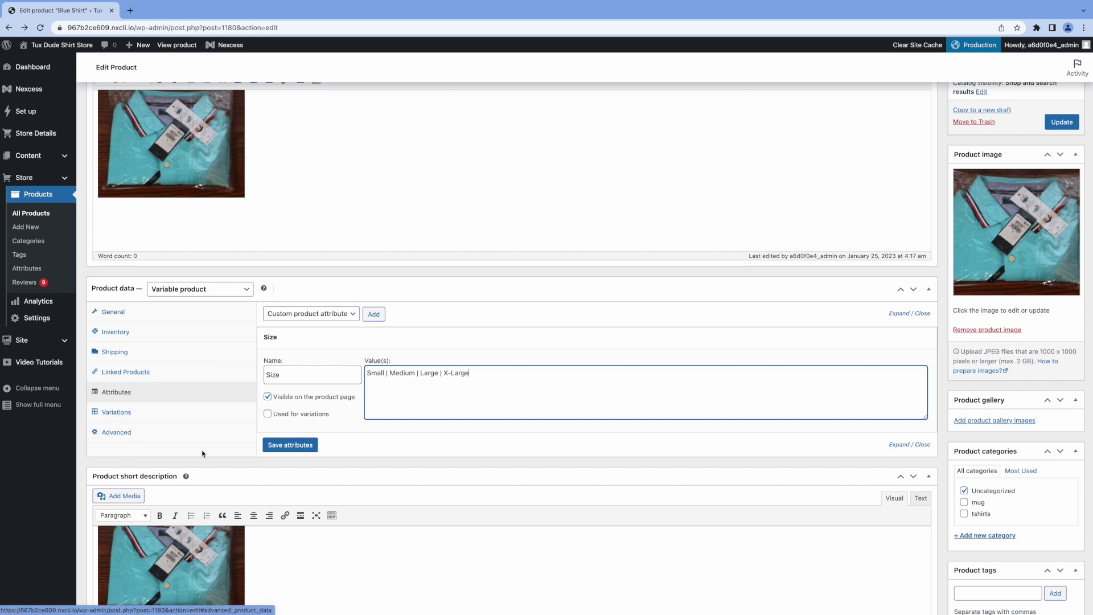
left_click(290, 446)
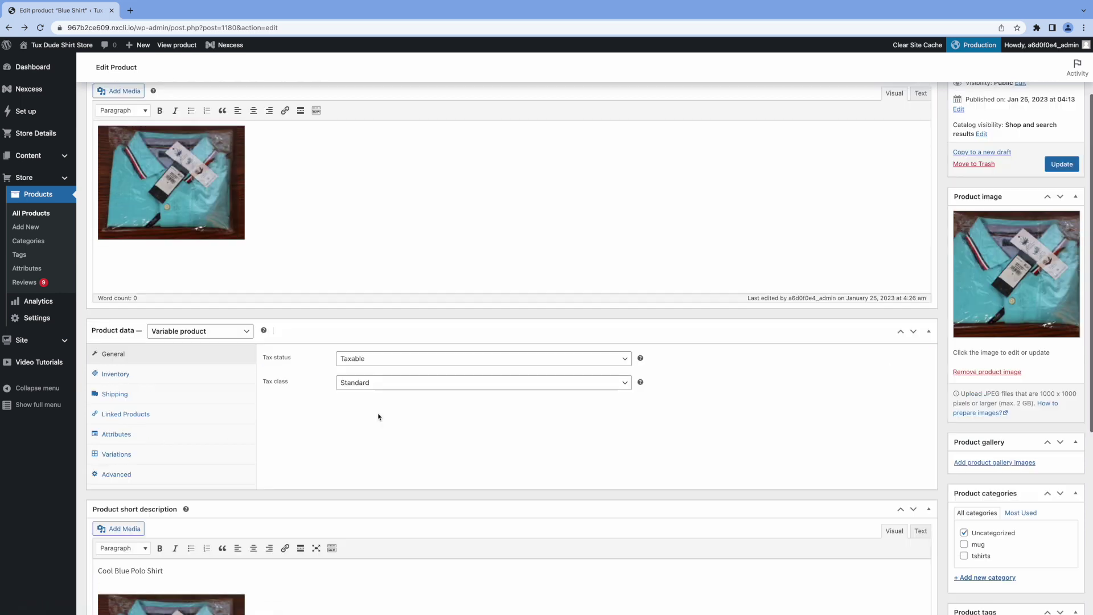
Step: Generate the Small, Medium, Large and X-Large variations from all attributes and dismiss the notice
left_click(130, 458)
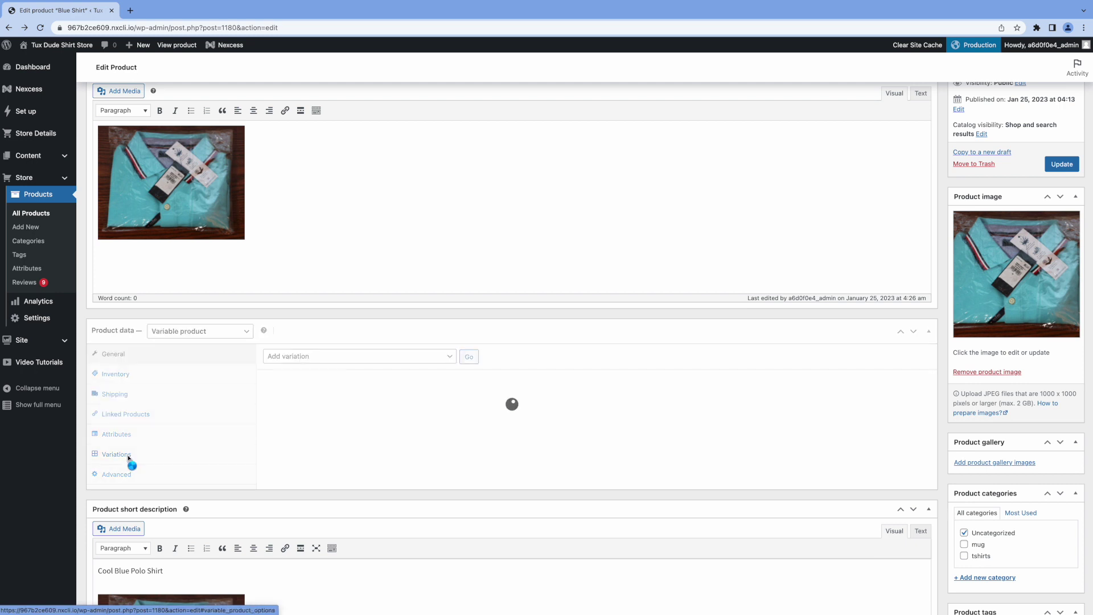
left_click(452, 357)
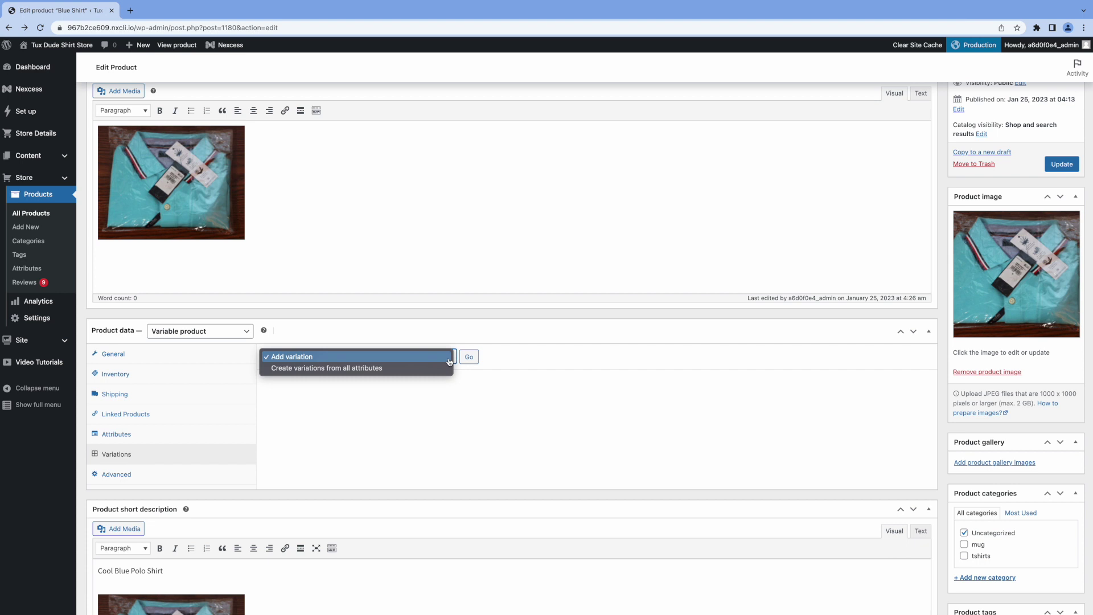
left_click(439, 369)
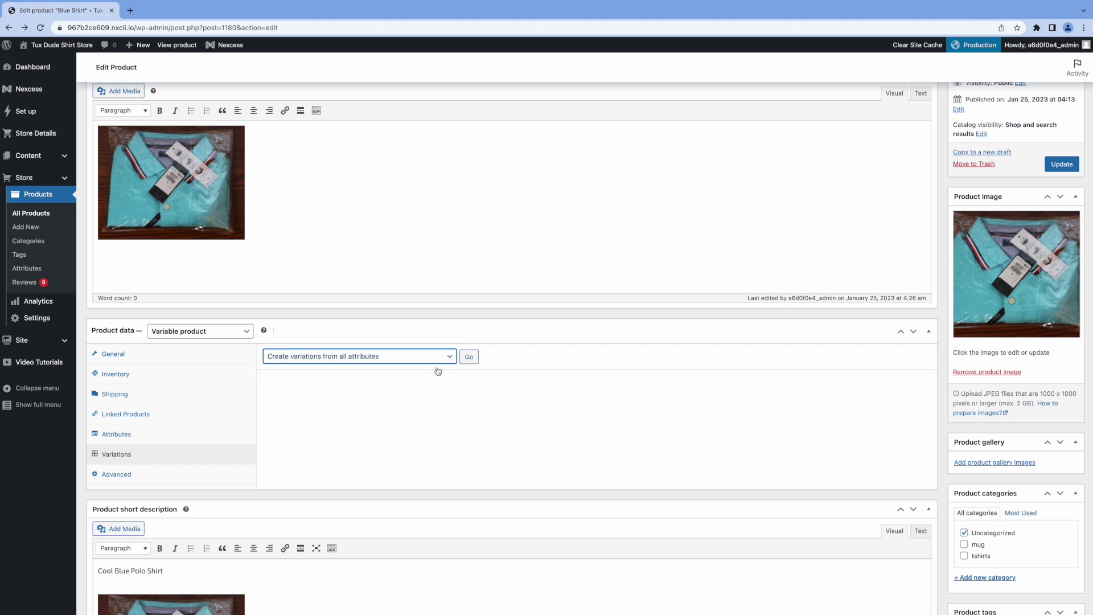
left_click(469, 359)
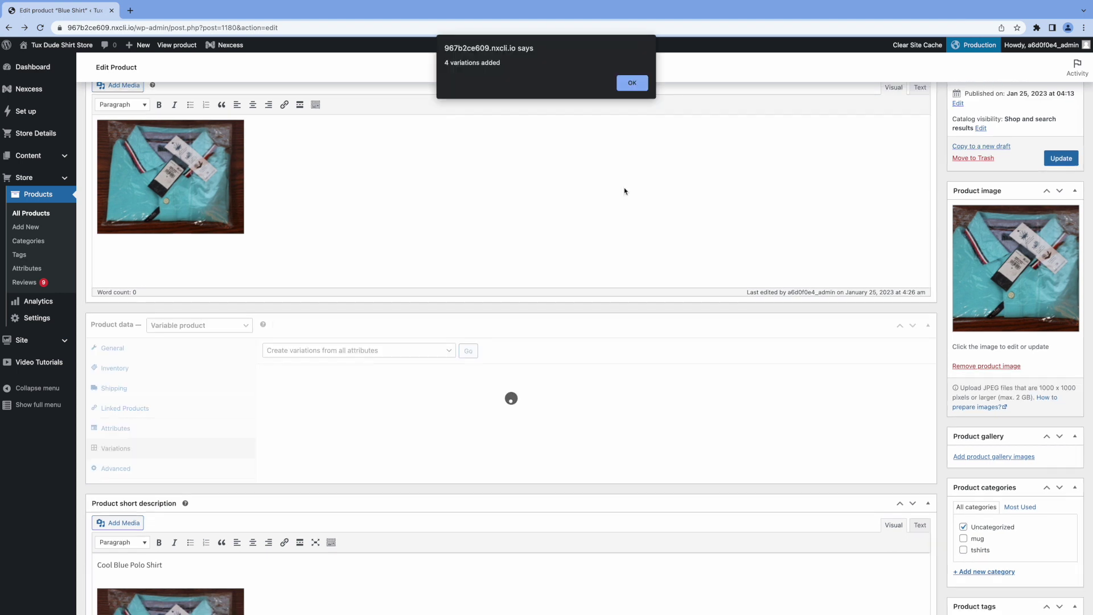
left_click(631, 83)
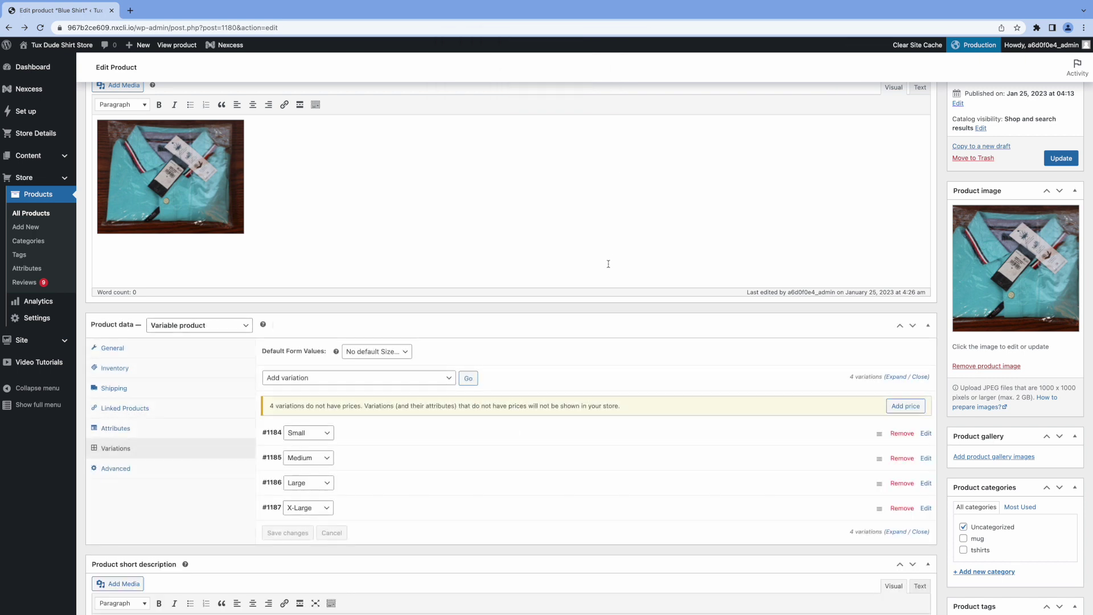
Step: Apply a 59.99 regular price to all four Blue Shirt variations at once
scroll(608, 264, "down", 1)
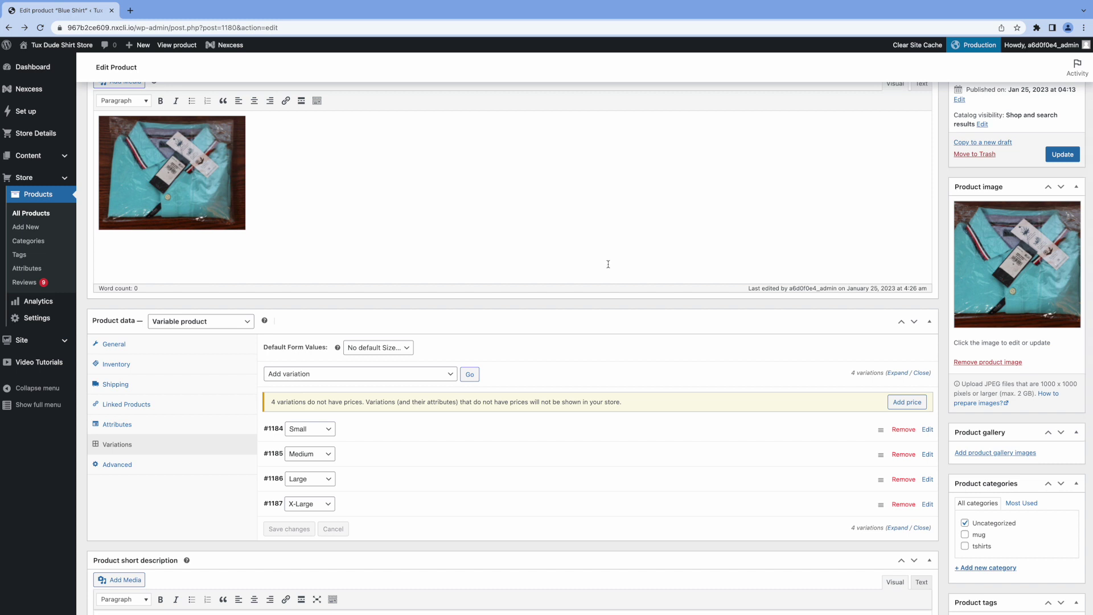
scroll(609, 264, "down", 1)
left_click(905, 400)
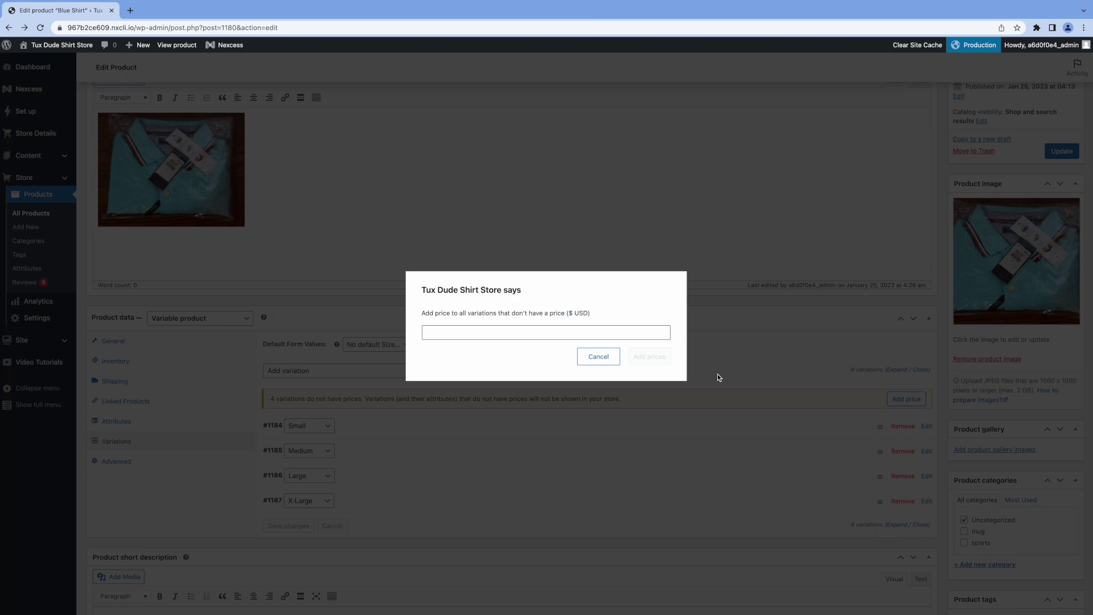
left_click(548, 330)
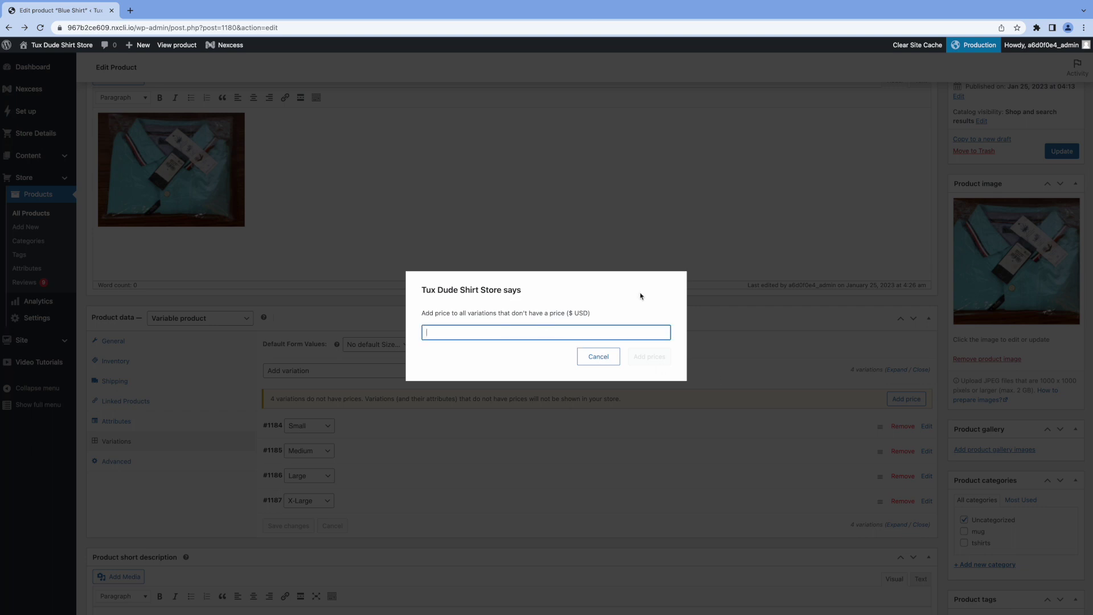
type("59.99")
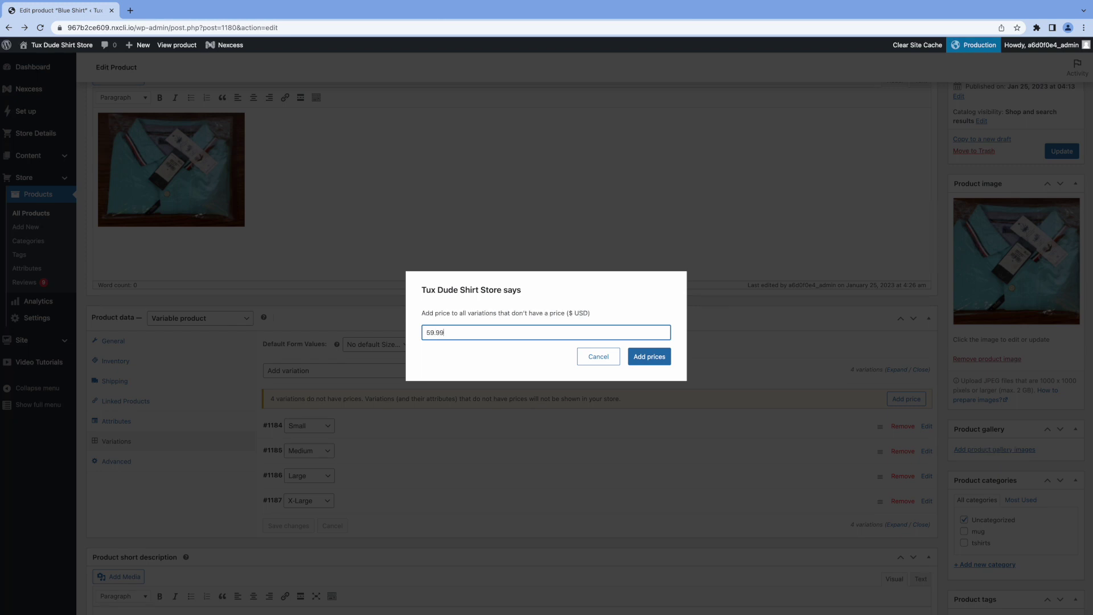
left_click(643, 358)
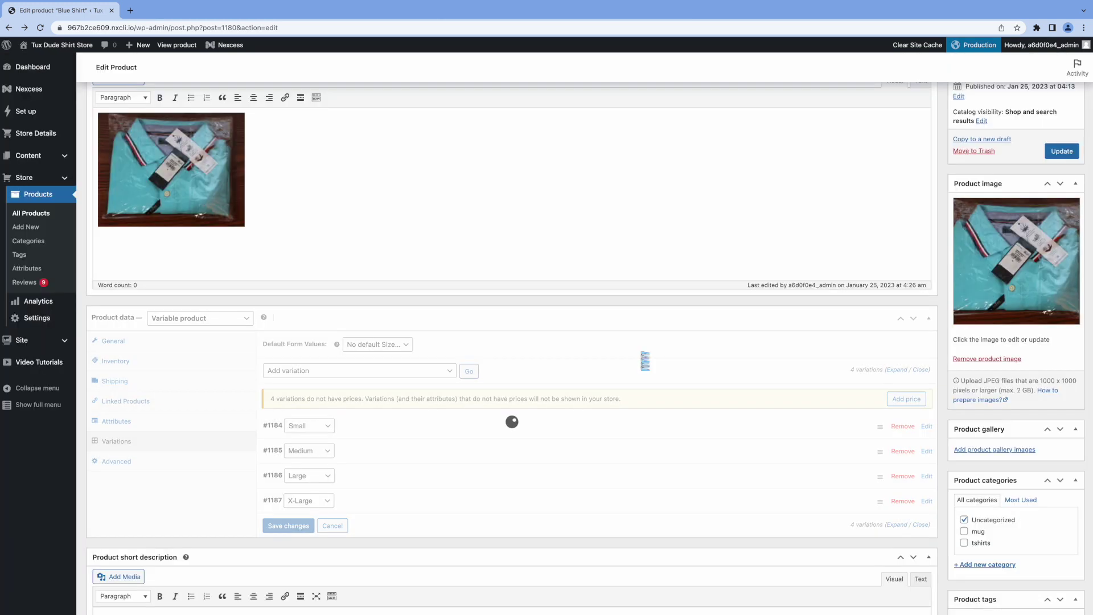
scroll(364, 376, "down", 1)
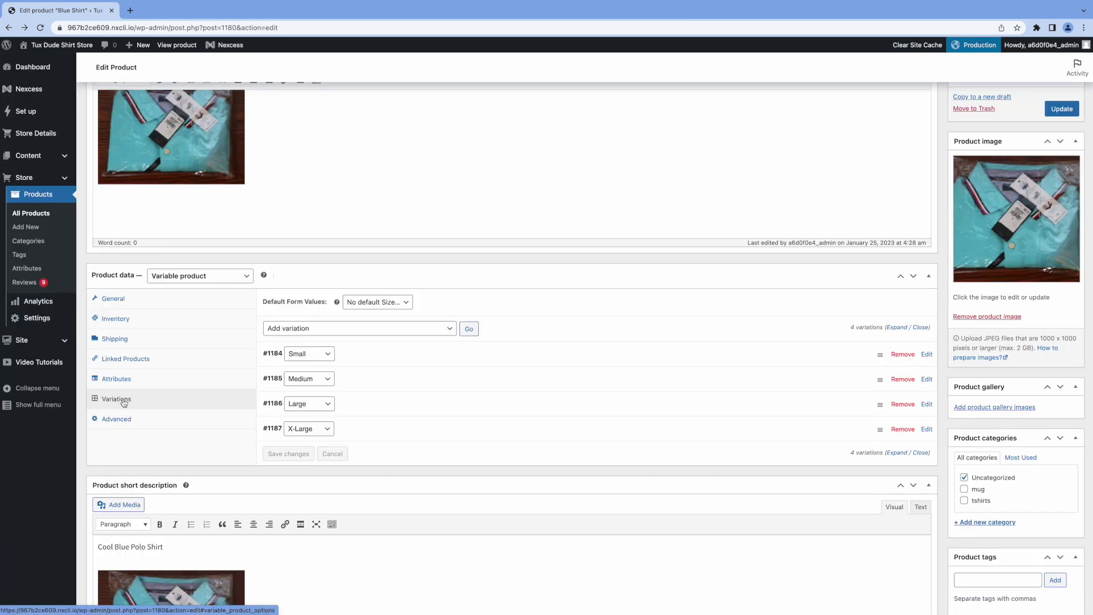
left_click(927, 354)
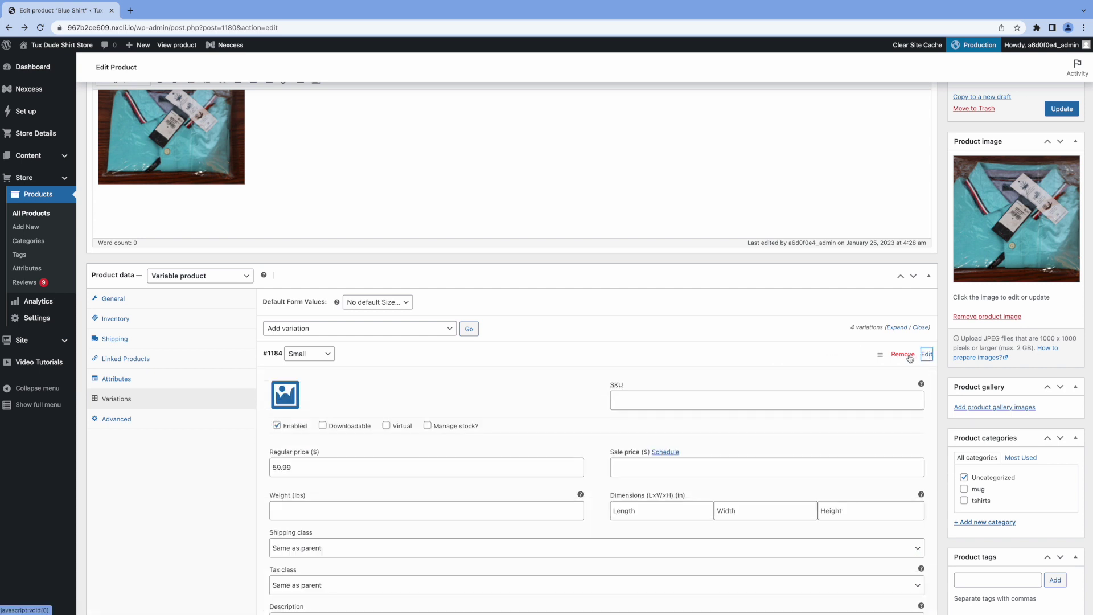
Step: Enter a 24.99 sale price for the Small and Medium variations
scroll(793, 375, "down", 2)
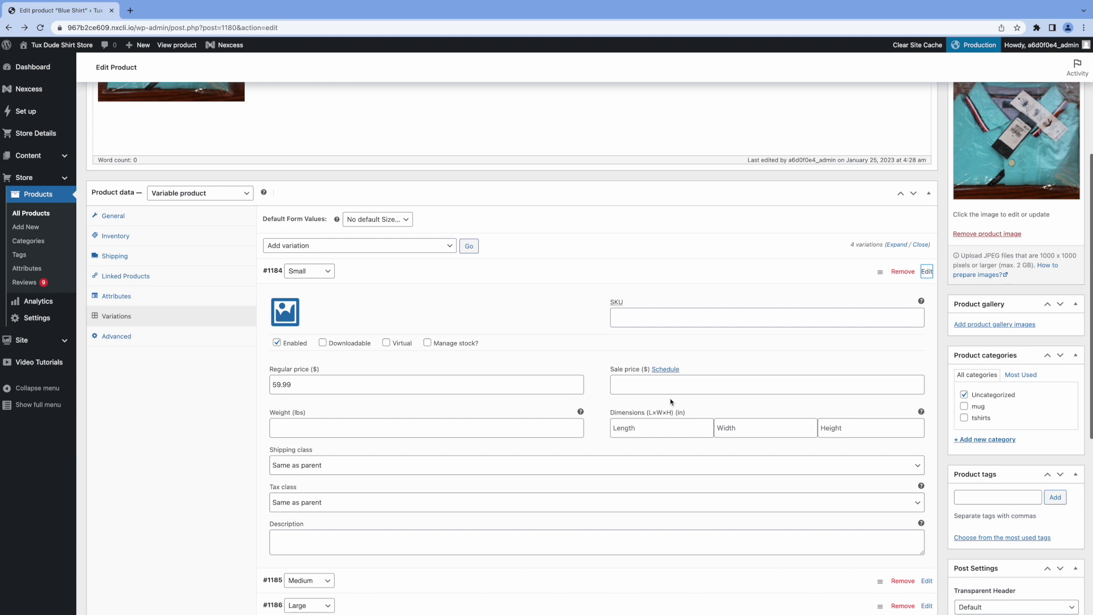
left_click(662, 387)
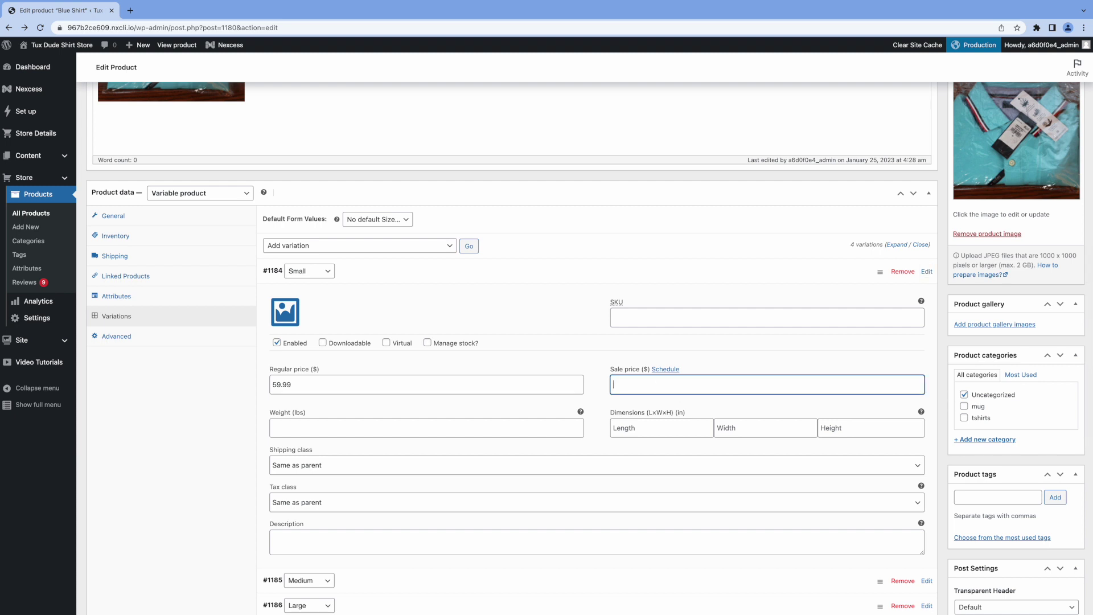
type("24.99")
scroll(738, 354, "down", 3)
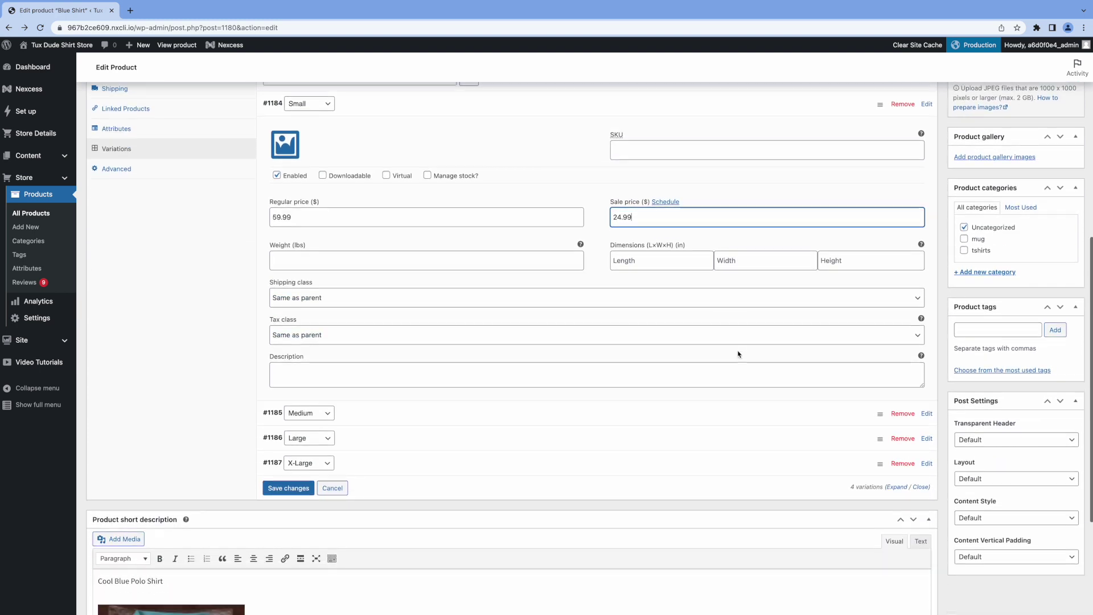
scroll(739, 354, "down", 2)
left_click(925, 329)
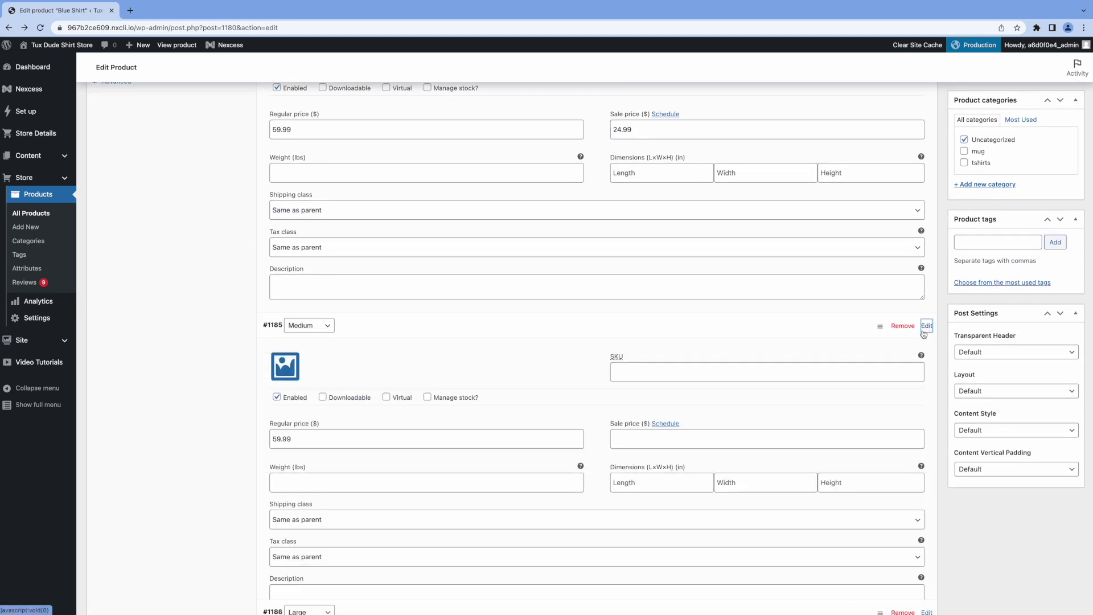
left_click(684, 445)
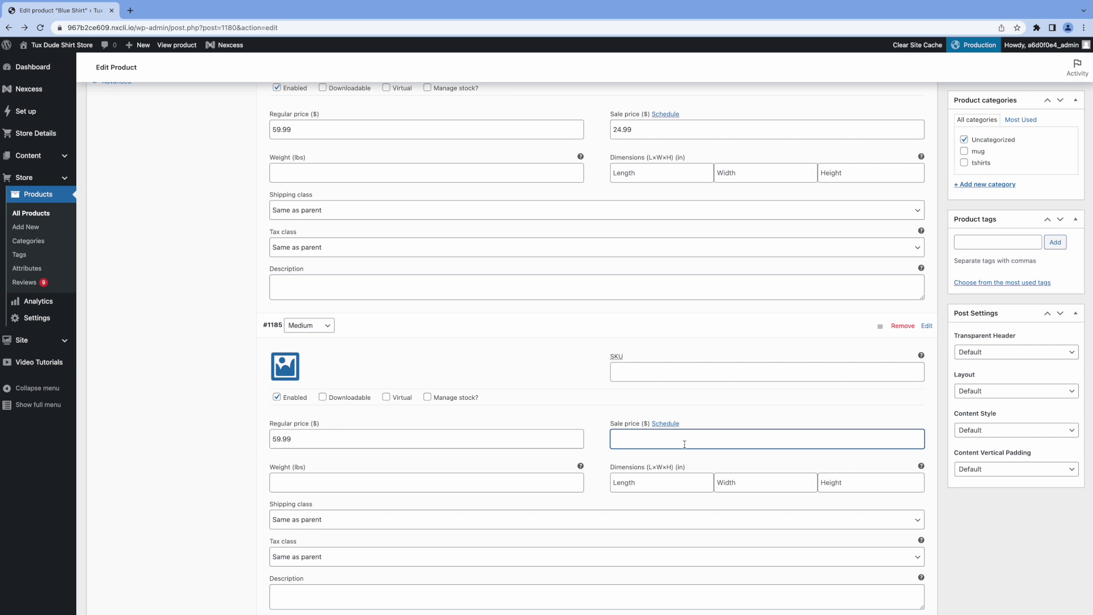
type("24.99")
Step: Enter 24.99 sale prices for Large and X-Large, then save the variations
scroll(687, 488, "down", 5)
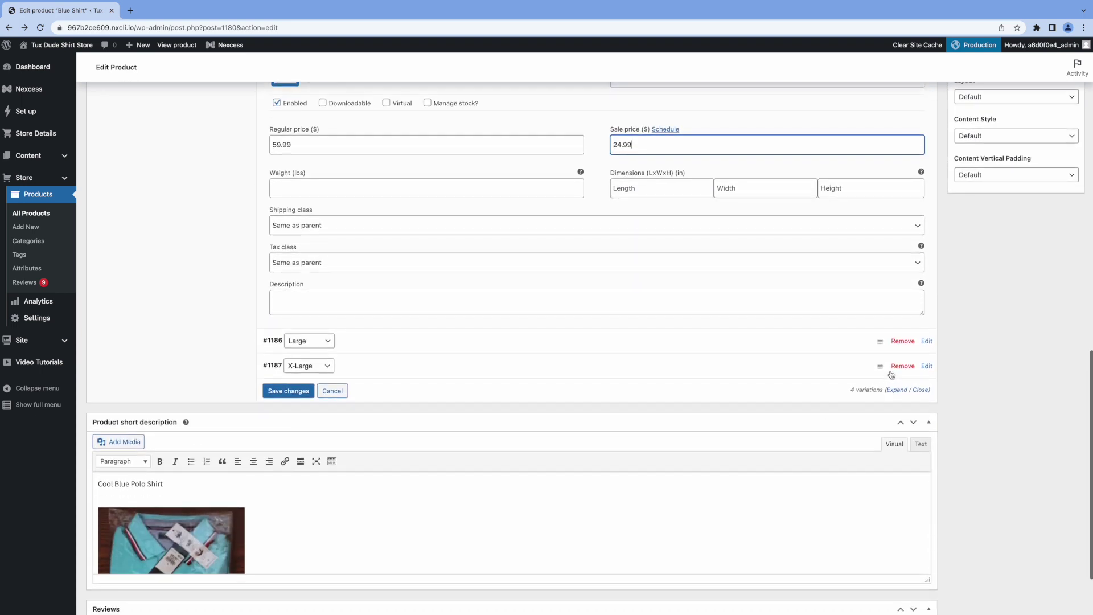
left_click(927, 342)
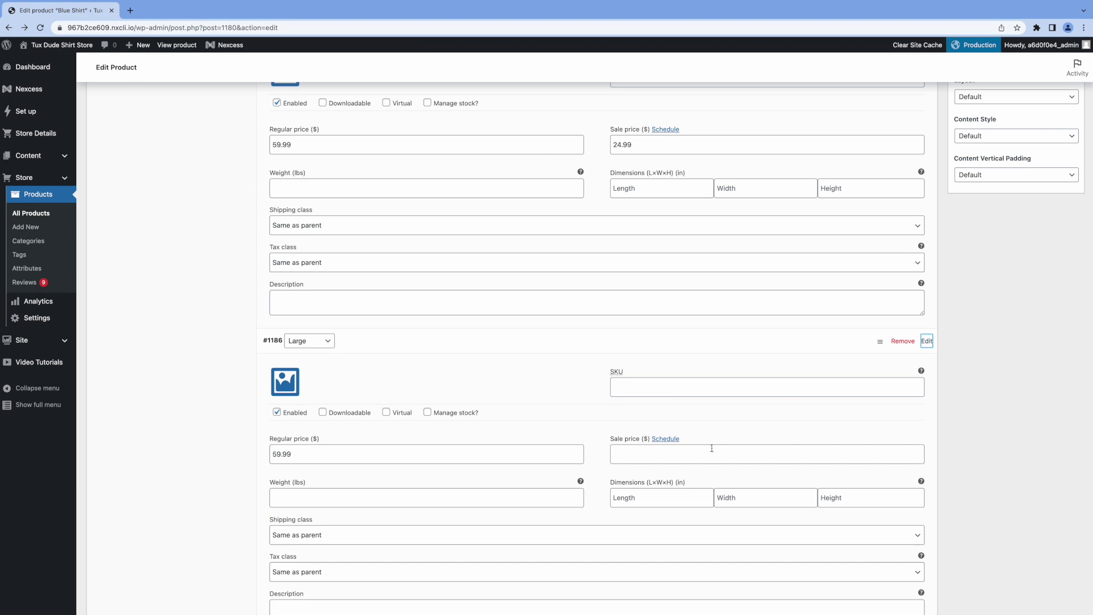
left_click(706, 452)
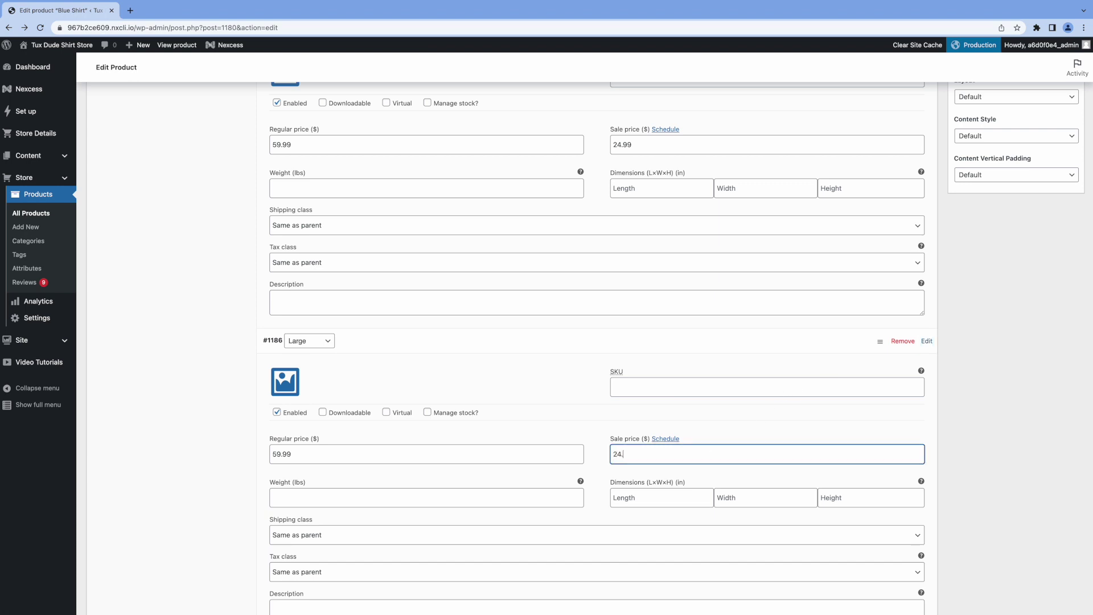
scroll(702, 454, "down", 6)
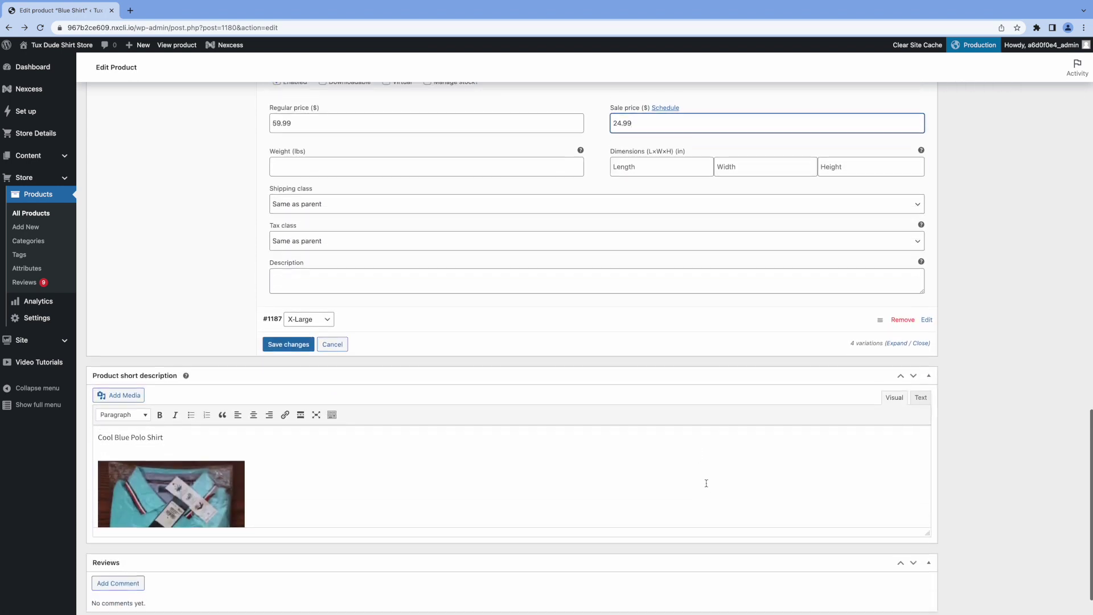
left_click(926, 292)
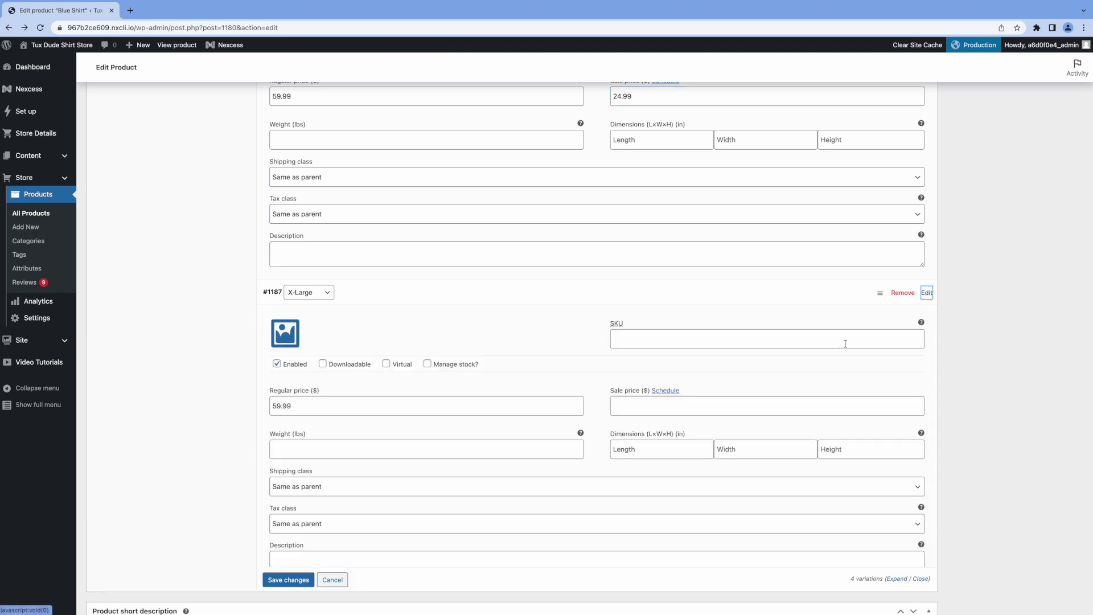
left_click(727, 406)
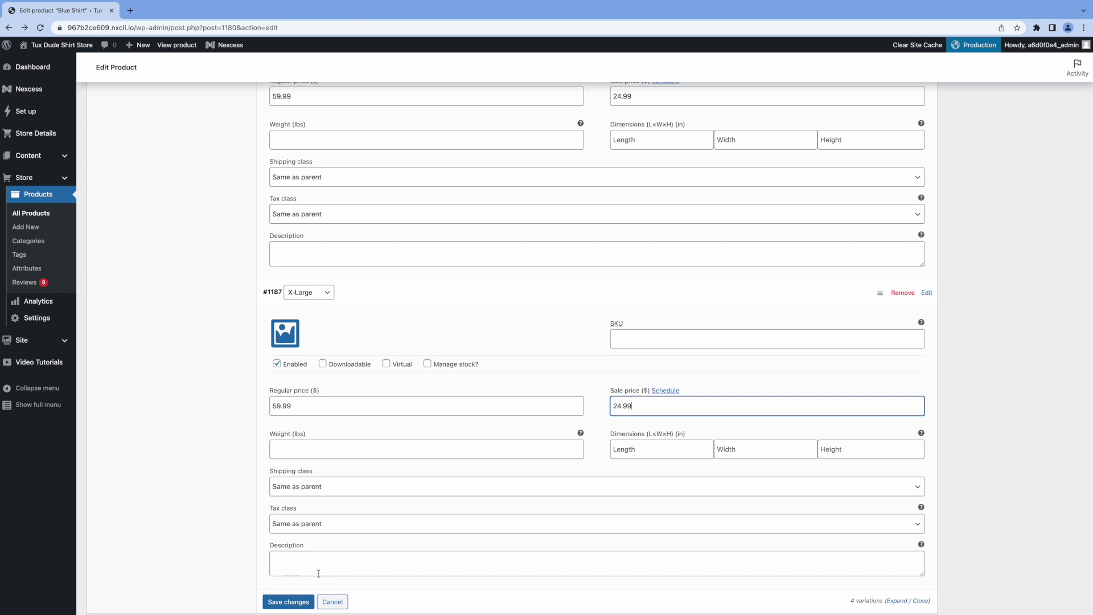
type("24.99")
left_click(288, 602)
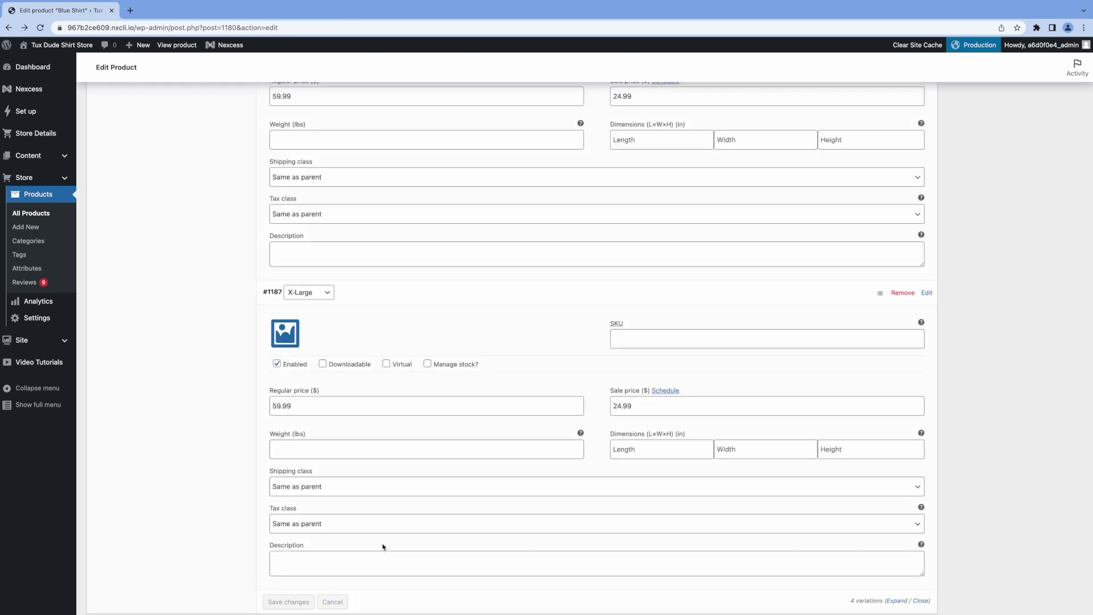
Step: Update Blue Shirt, then select Size Medium on its live page to check price and stock
scroll(495, 366, "up", 7)
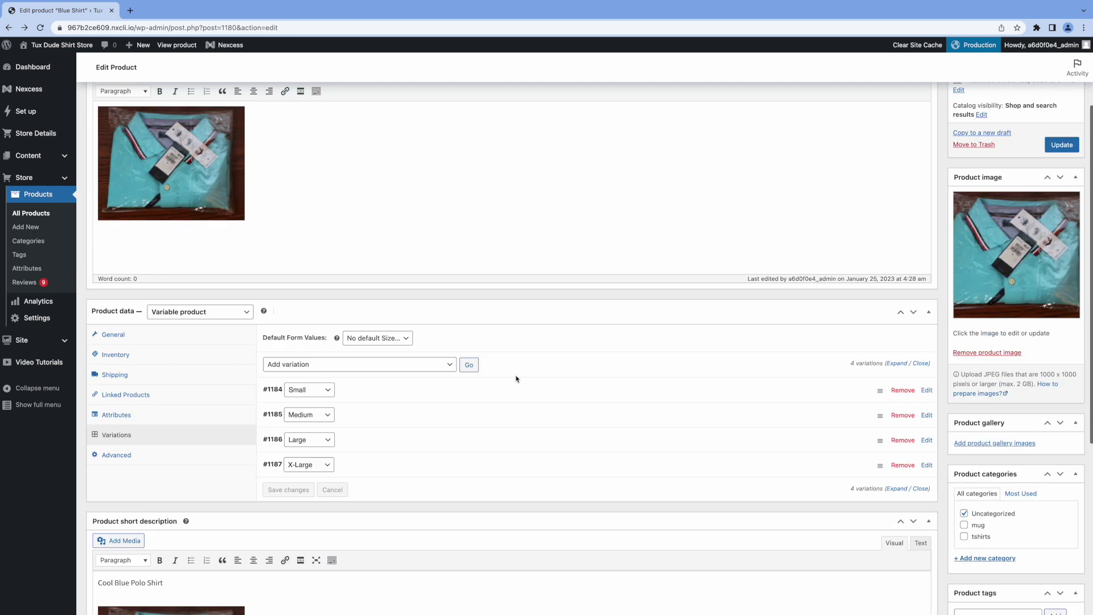
left_click(1062, 261)
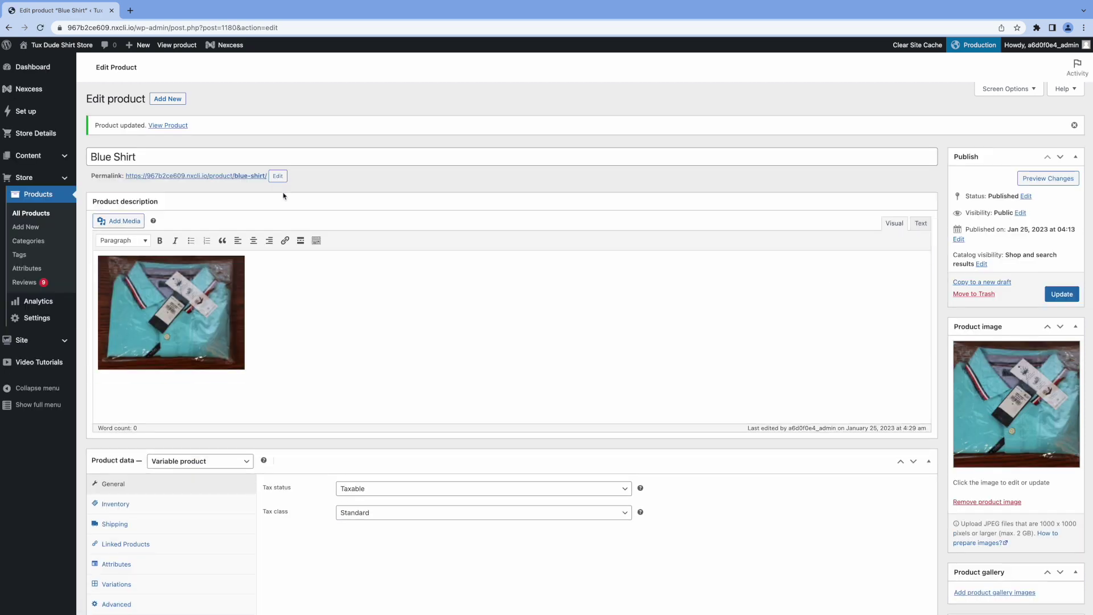
left_click(180, 48)
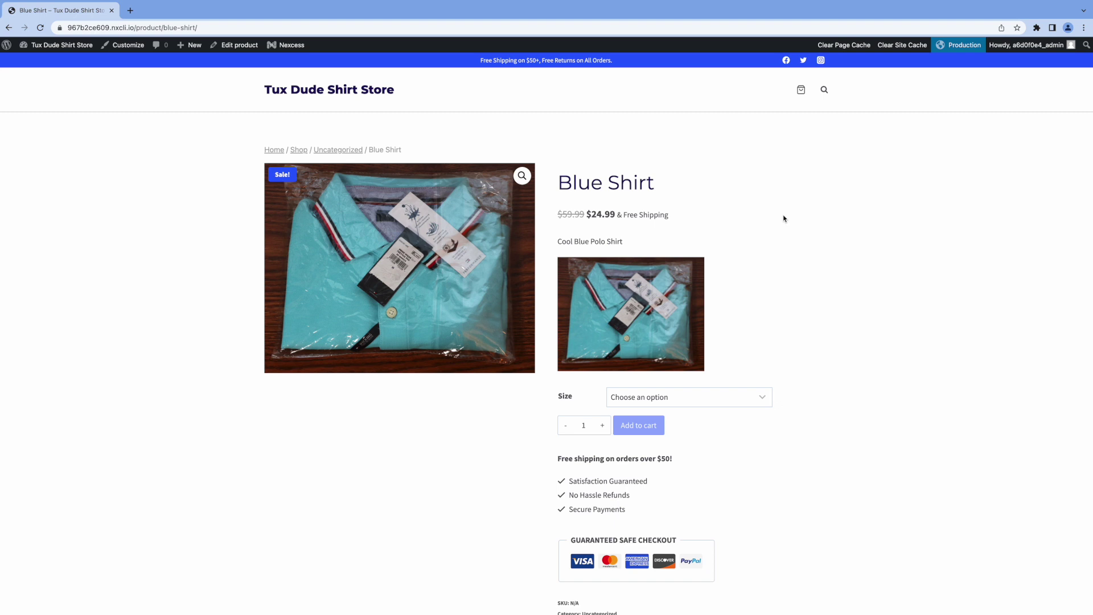
scroll(784, 219, "down", 2)
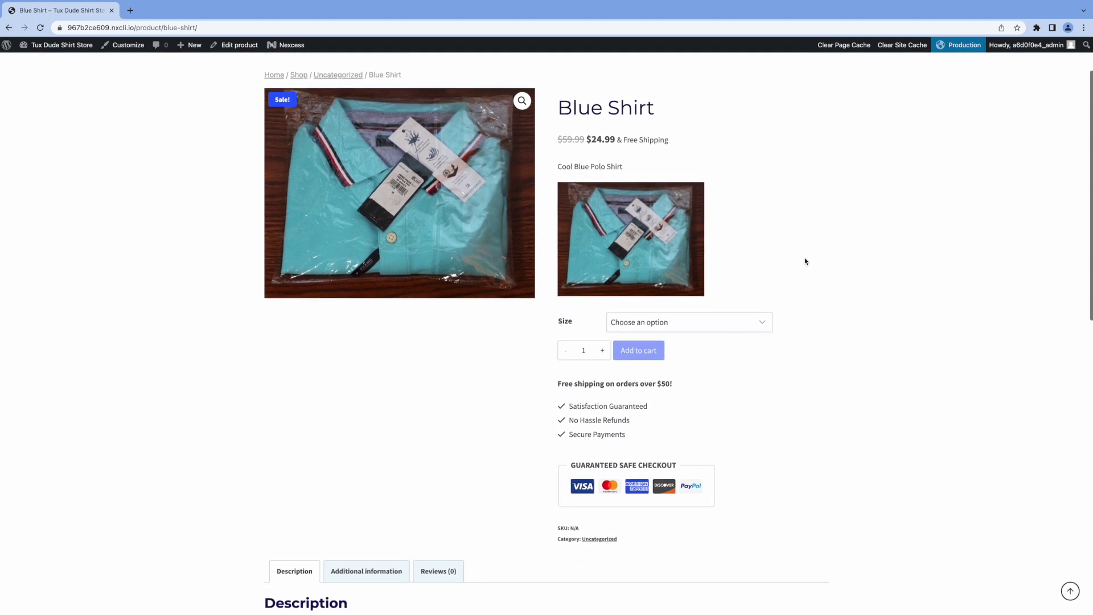
scroll(805, 261, "up", 1)
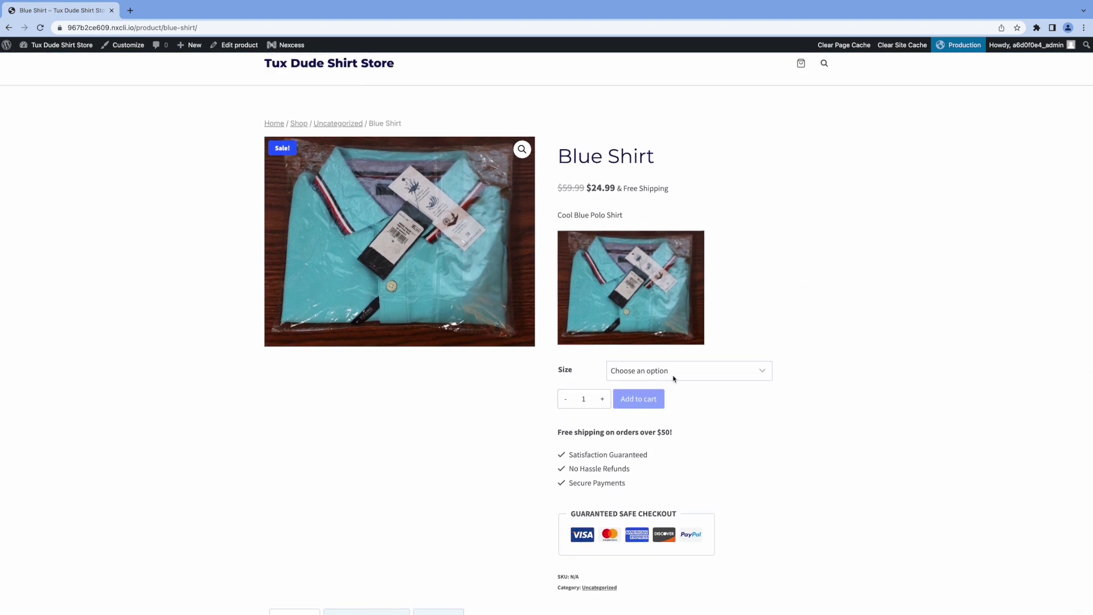
left_click(761, 374)
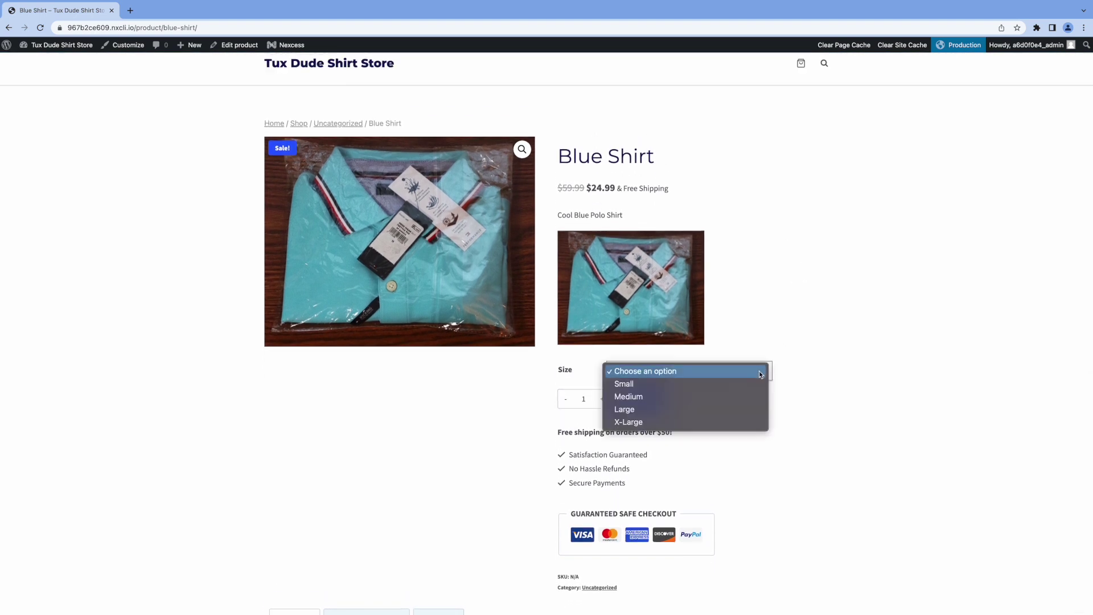
left_click(723, 397)
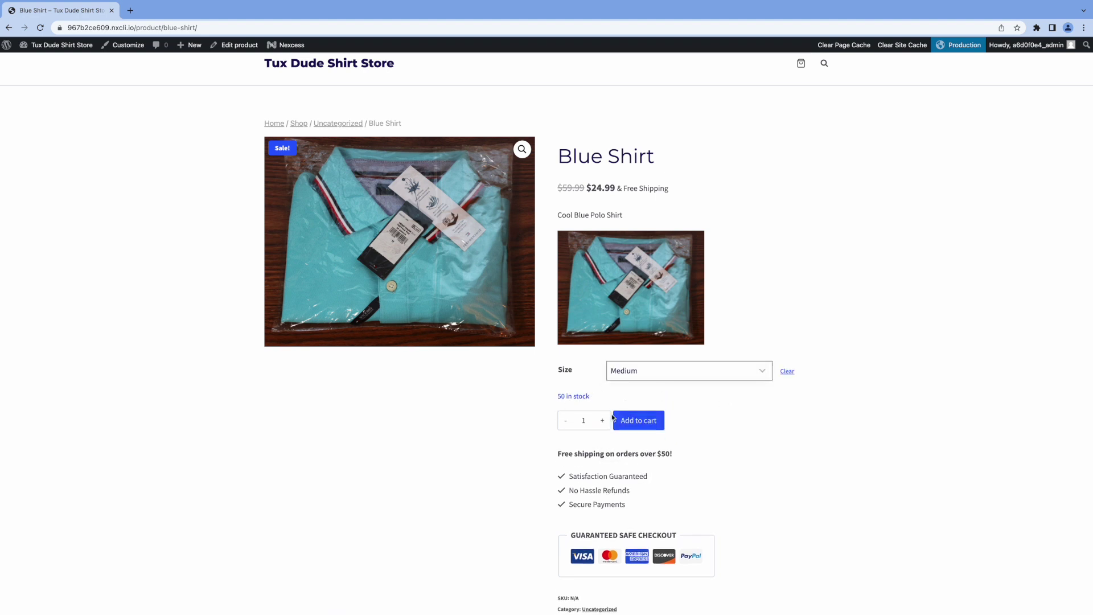
scroll(808, 245, "up", 1)
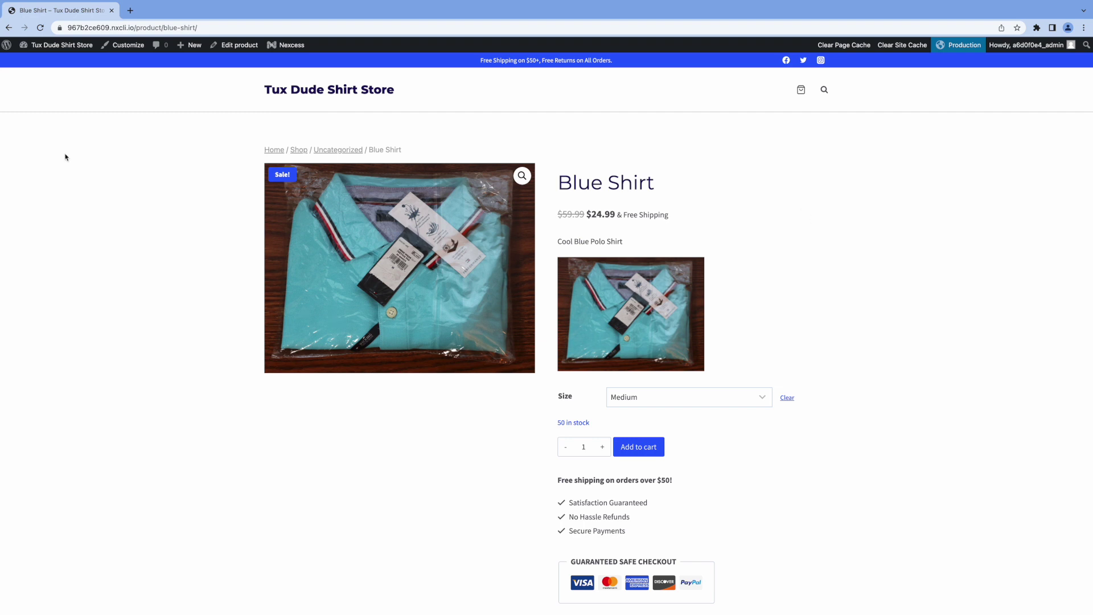
Step: Start a new Red Shirt product with the description text 'Cool Red and Blue'
left_click(10, 30)
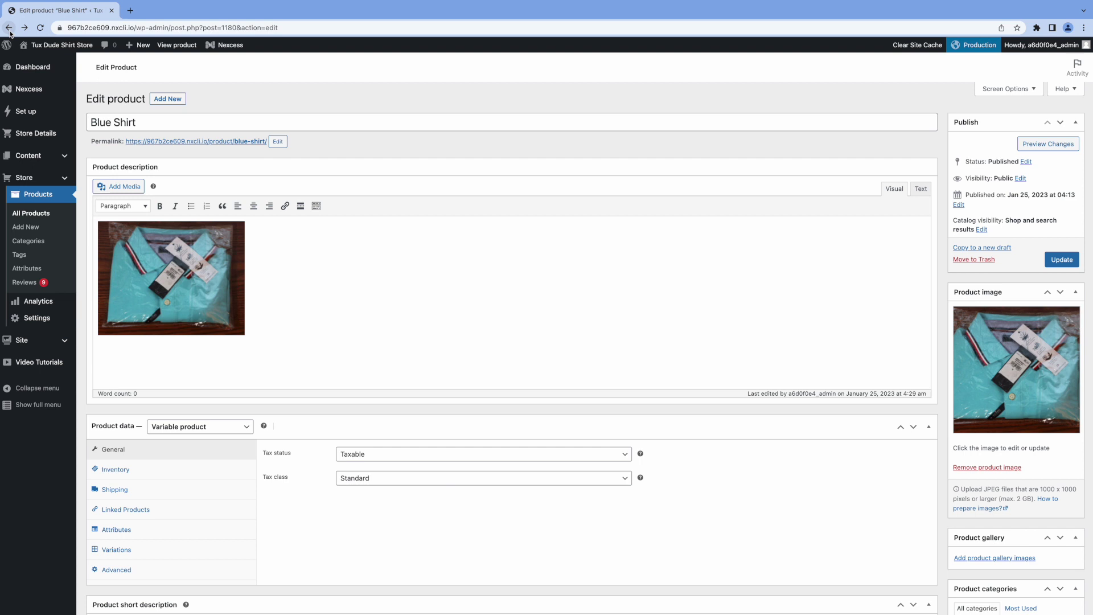
left_click(167, 99)
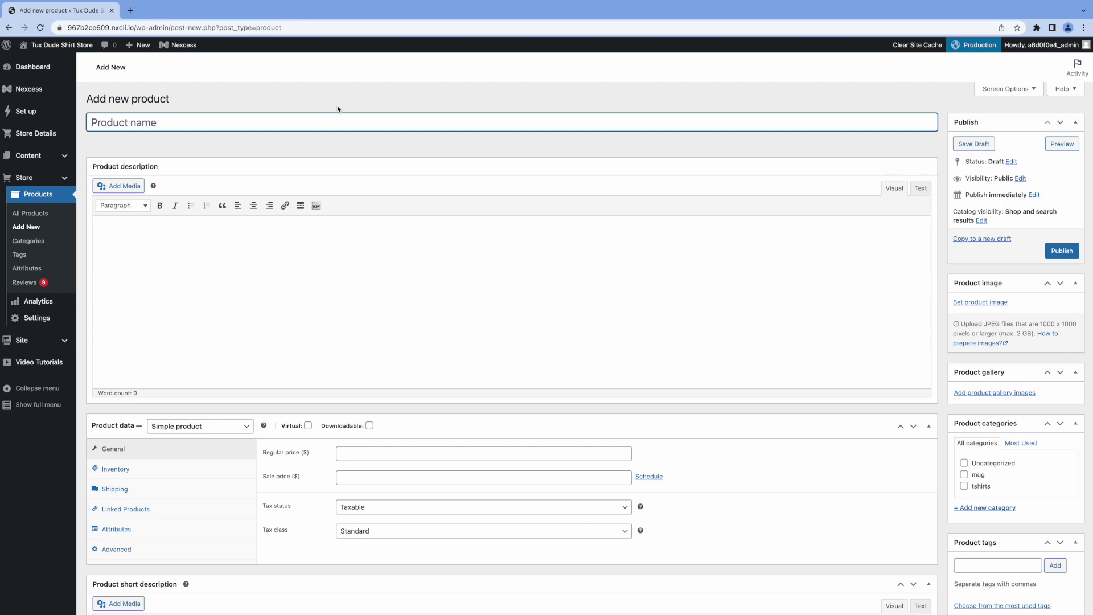
type("Red Shirt")
left_click(266, 232)
type("Cool Red and Blue Shirt")
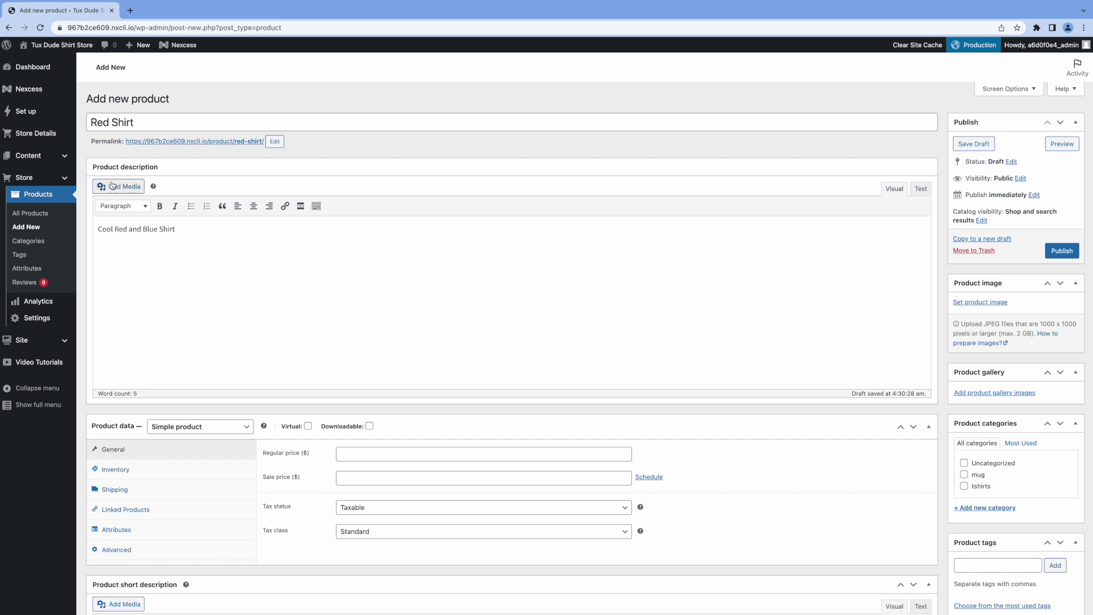
Step: Insert the red shirt photo into the description and set the striped shirt as product image
left_click(118, 186)
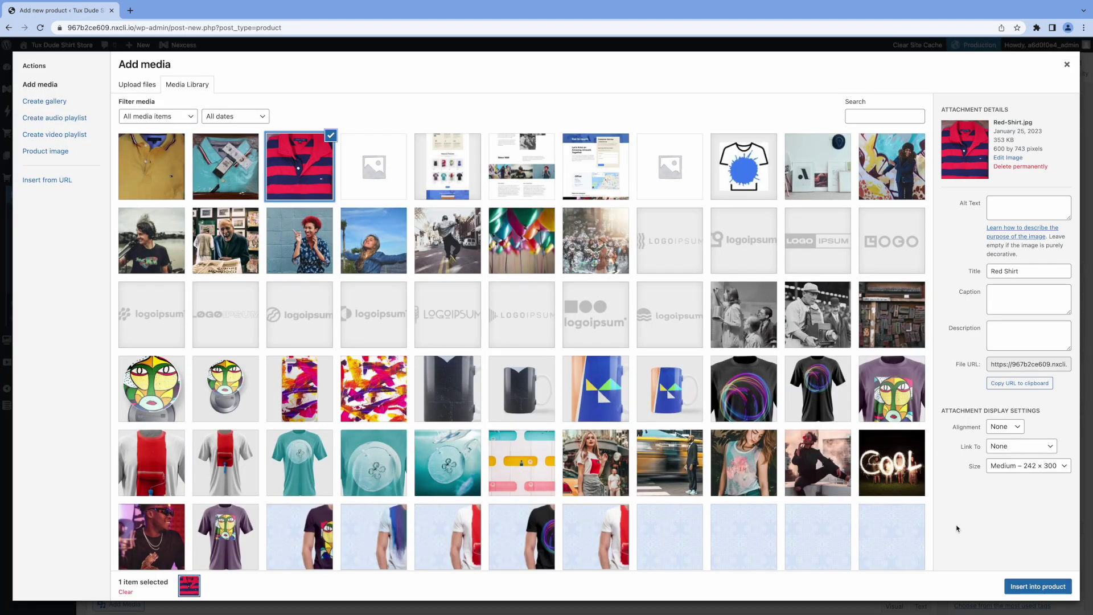
left_click(1038, 587)
scroll(968, 341, "down", 4)
scroll(968, 342, "up", 3)
left_click(994, 196)
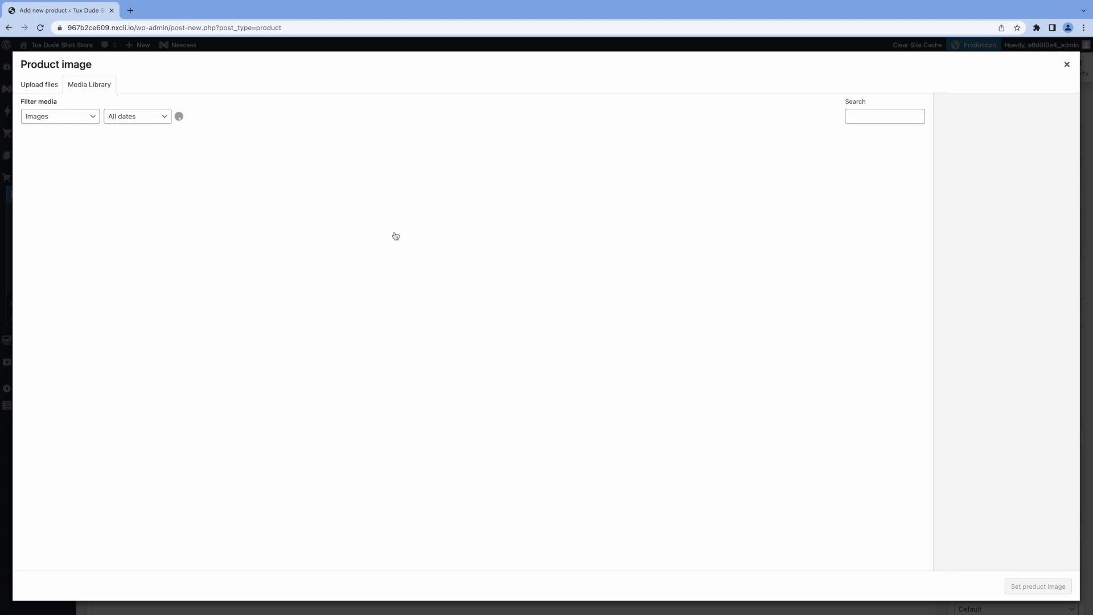
left_click(205, 169)
left_click(1039, 587)
Step: Insert the shirt photo into the short description
scroll(378, 378, "down", 2)
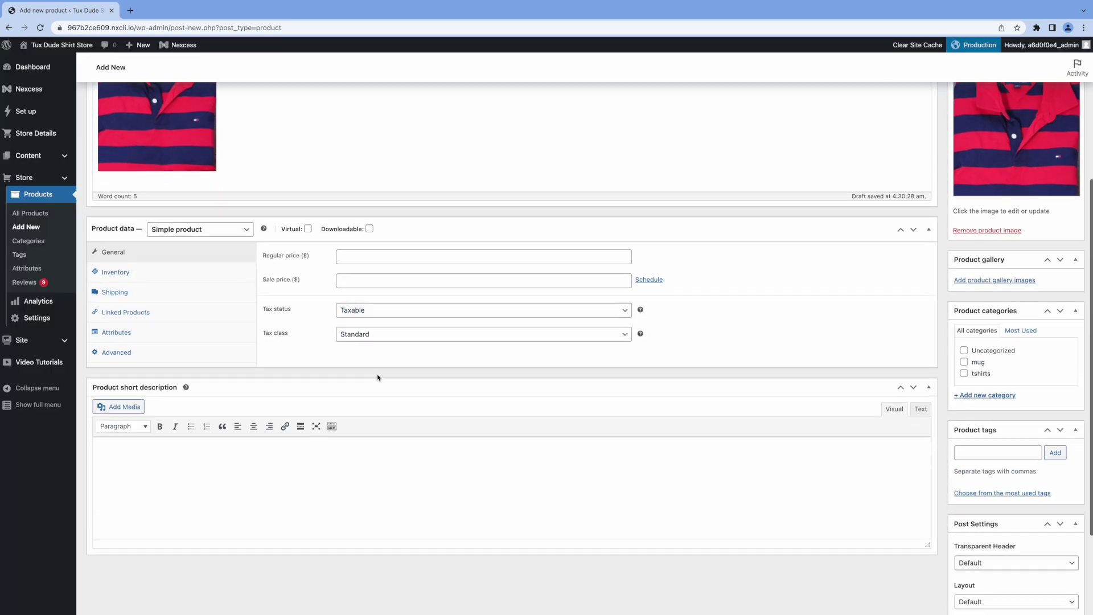
left_click(137, 409)
left_click(1039, 589)
scroll(307, 378, "up", 2)
scroll(237, 292, "down", 2)
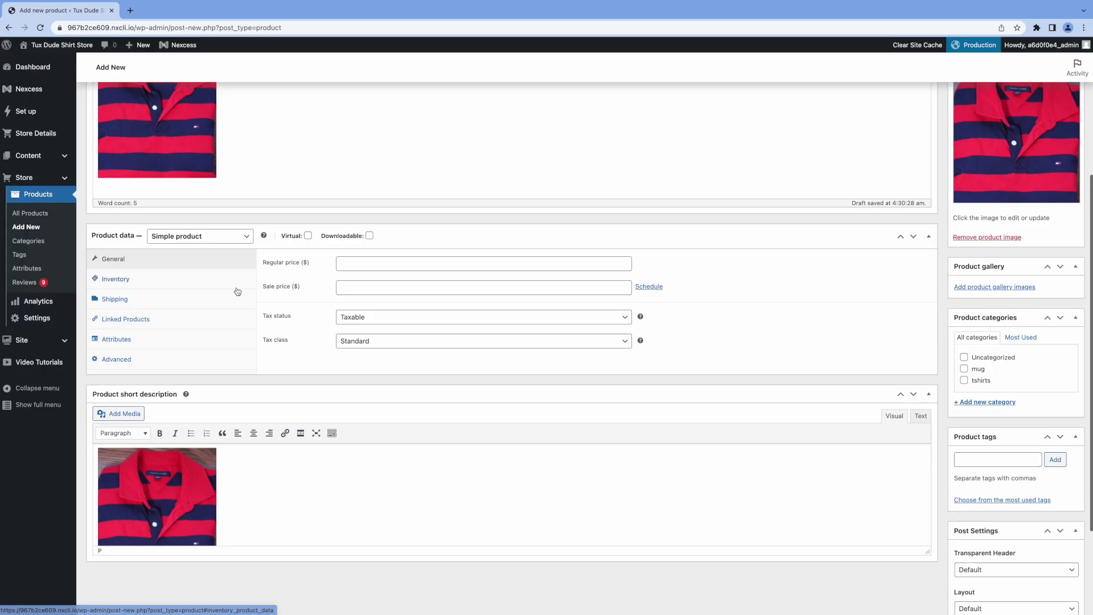
Step: Change the Red Shirt's product type to Variable product
left_click(237, 236)
left_click(237, 273)
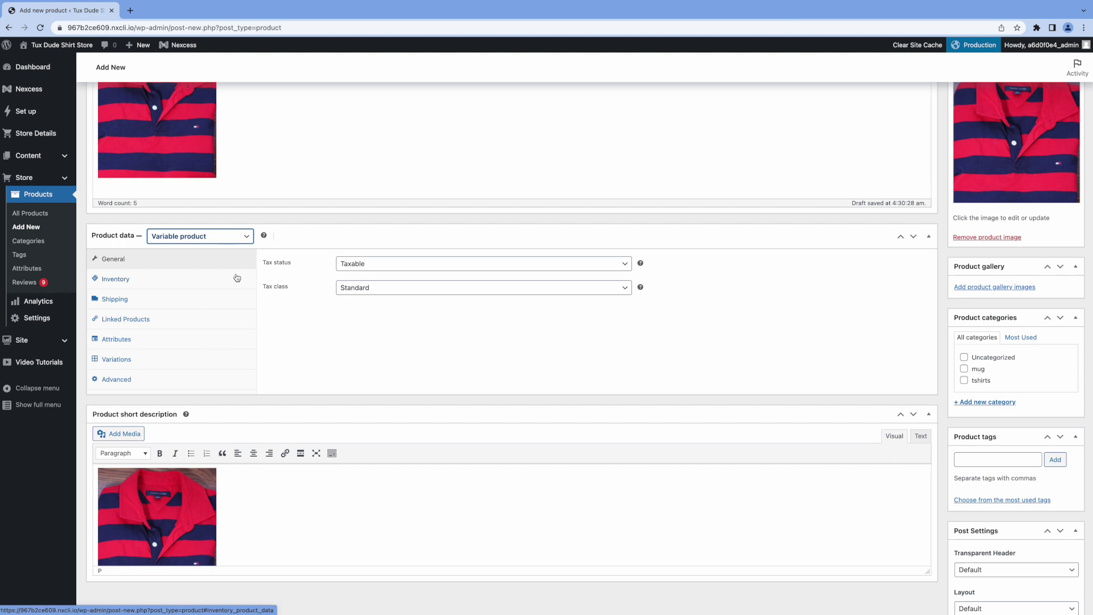
left_click(200, 341)
Step: Add and save a custom Size attribute with values Small, Medium, Large and X-Large
left_click(372, 261)
left_click(301, 323)
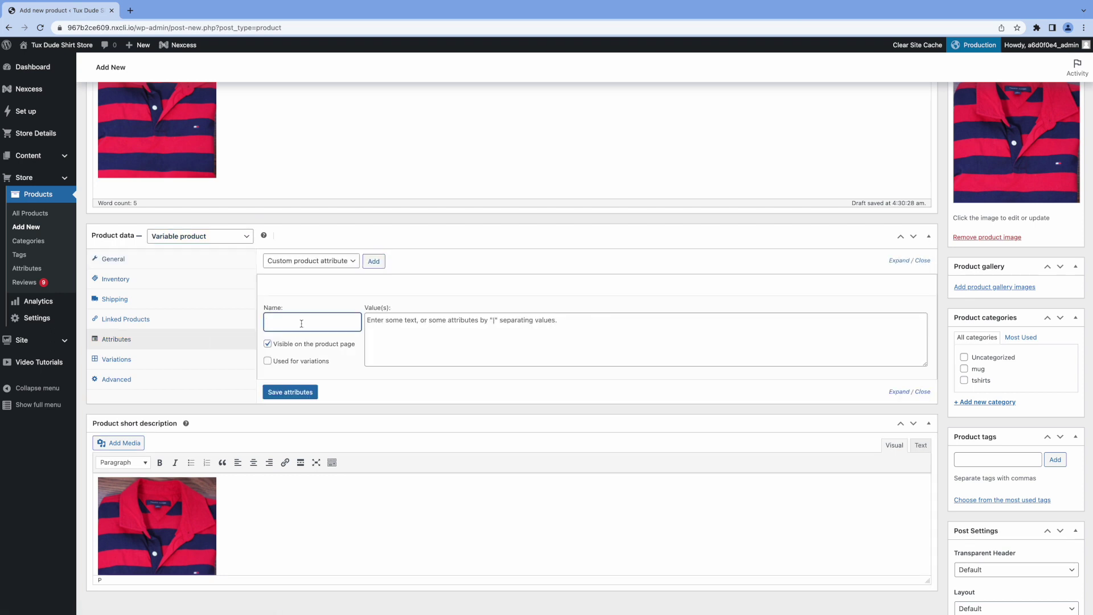
left_click(427, 321)
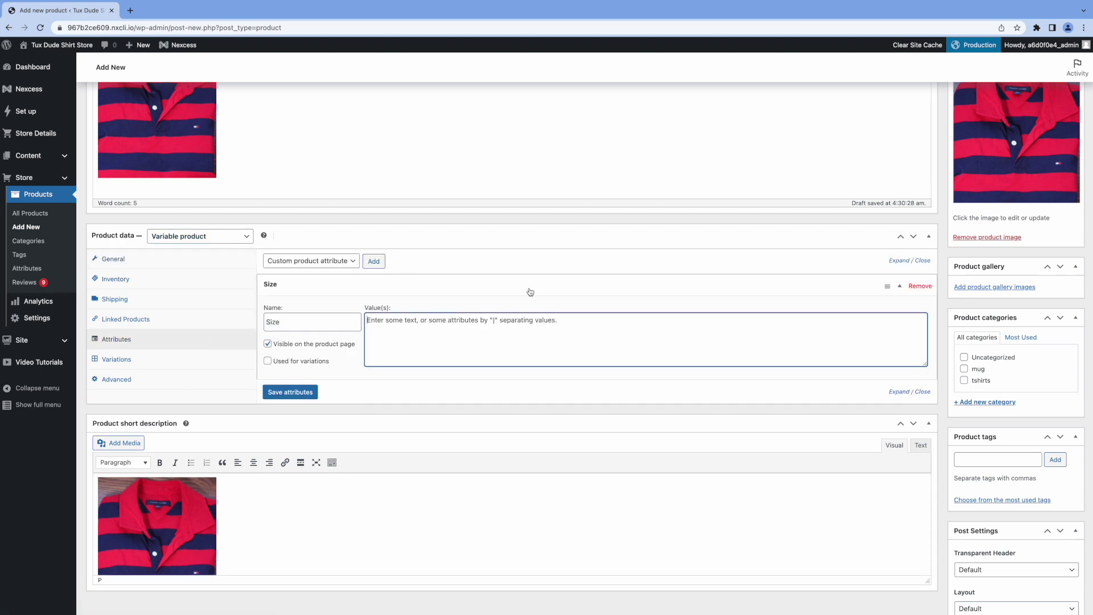
type("Small | Medium | ")
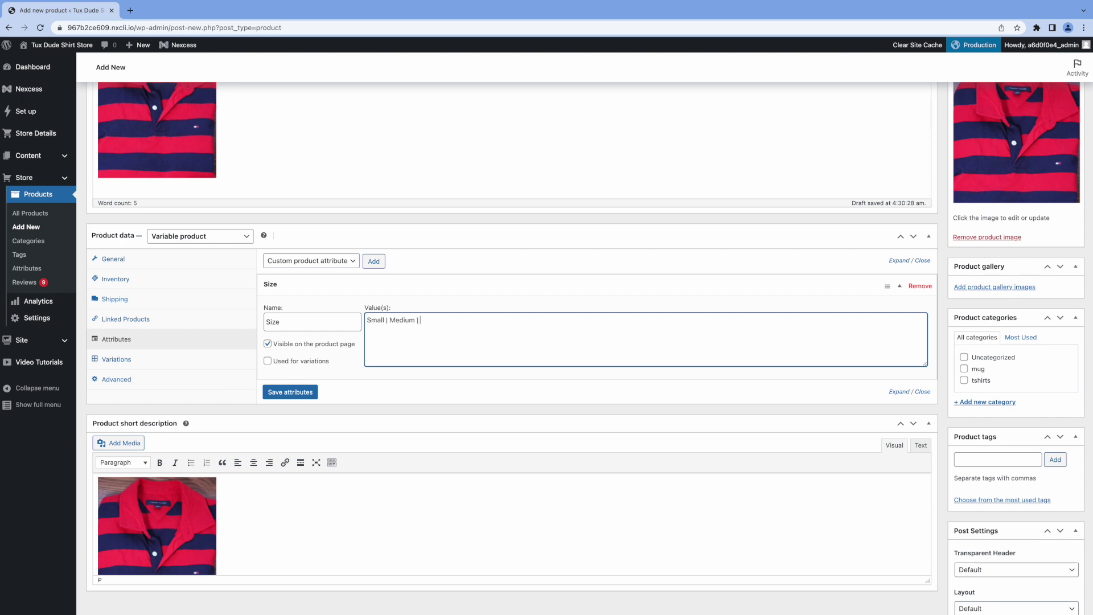
type("Large | X-Large")
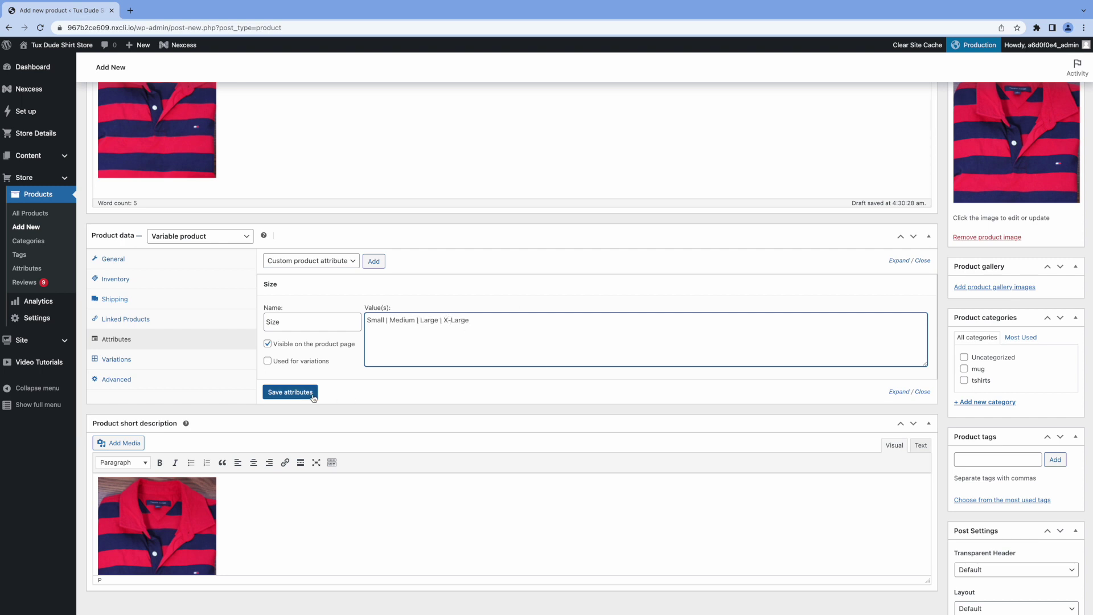
left_click(305, 392)
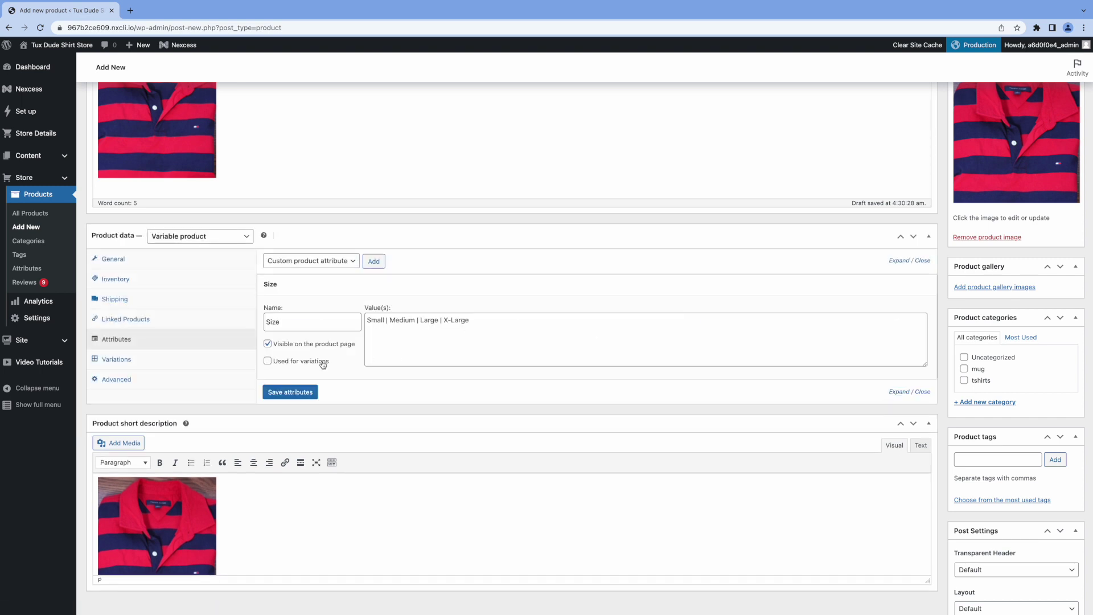
Step: Create one variation per size from all attributes and confirm the prompts
left_click(117, 360)
left_click(427, 262)
left_click(427, 274)
left_click(470, 262)
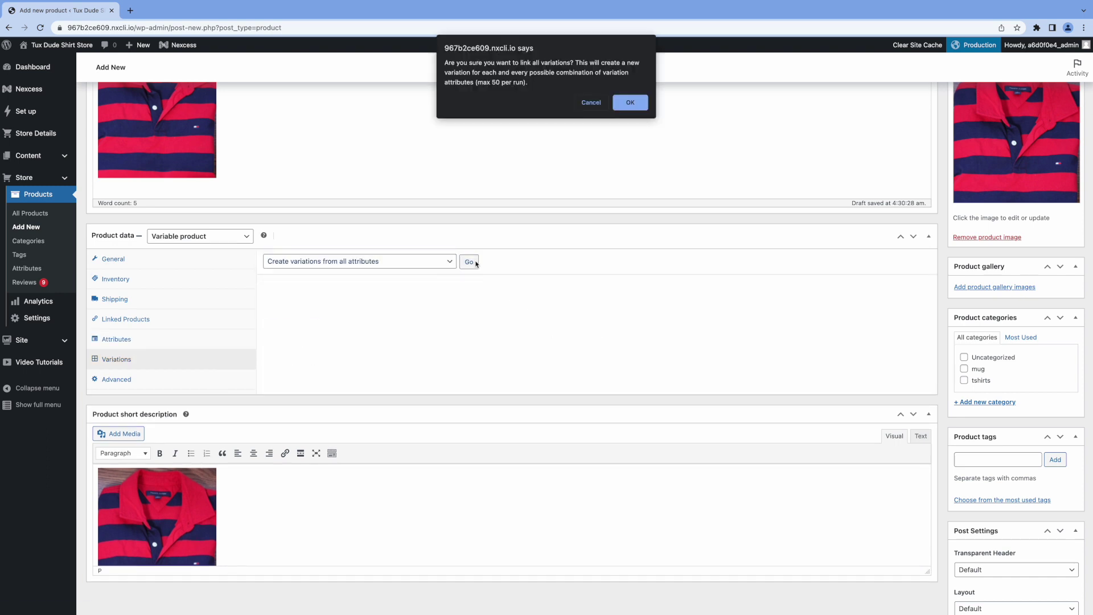
left_click(630, 103)
left_click(629, 94)
Step: Give the Small variation a 59.99 regular price and a managed stock of 30
left_click(927, 344)
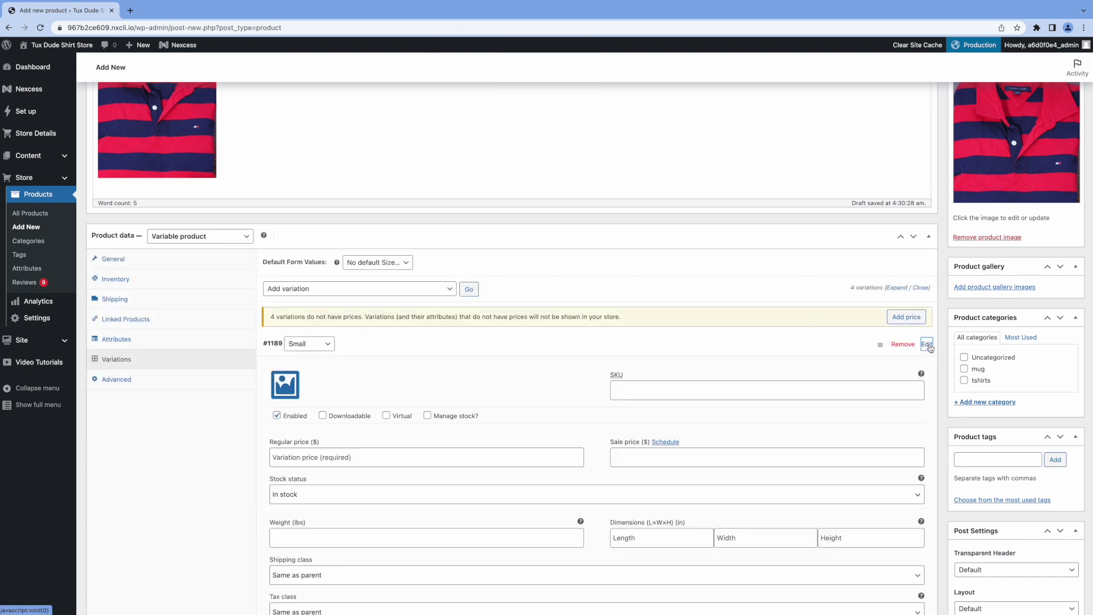
scroll(725, 383, "down", 2)
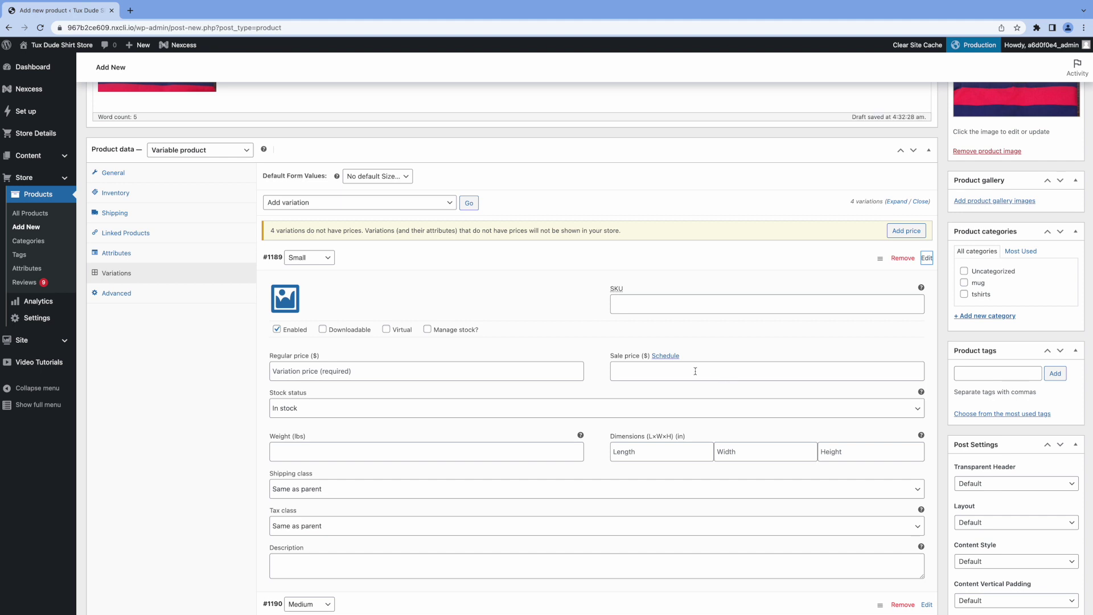
left_click(363, 369)
type("59.99")
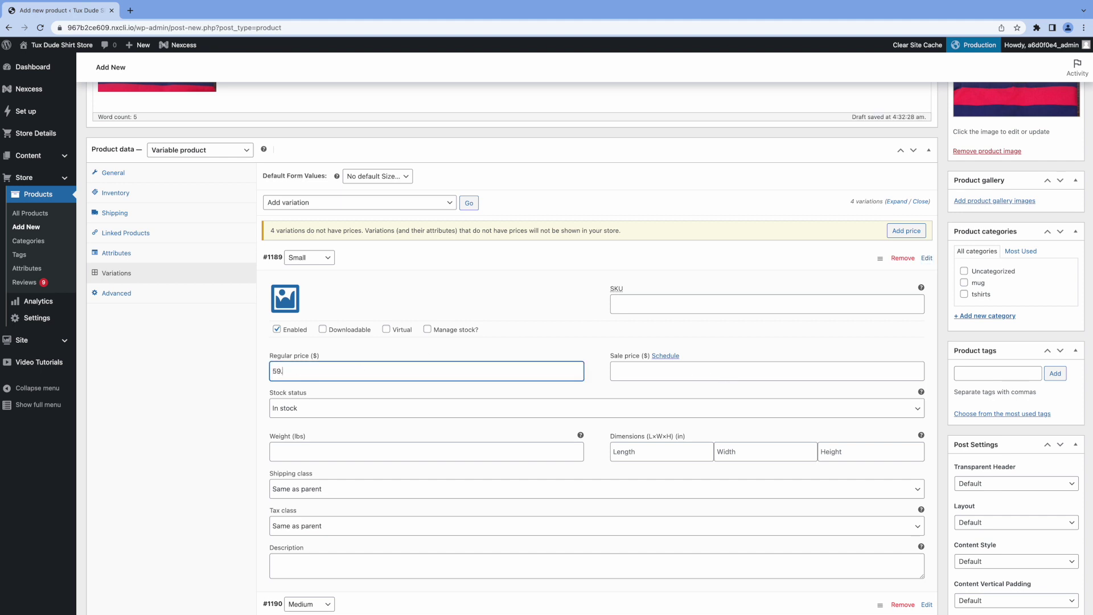
left_click(654, 373)
scroll(564, 442, "down", 2)
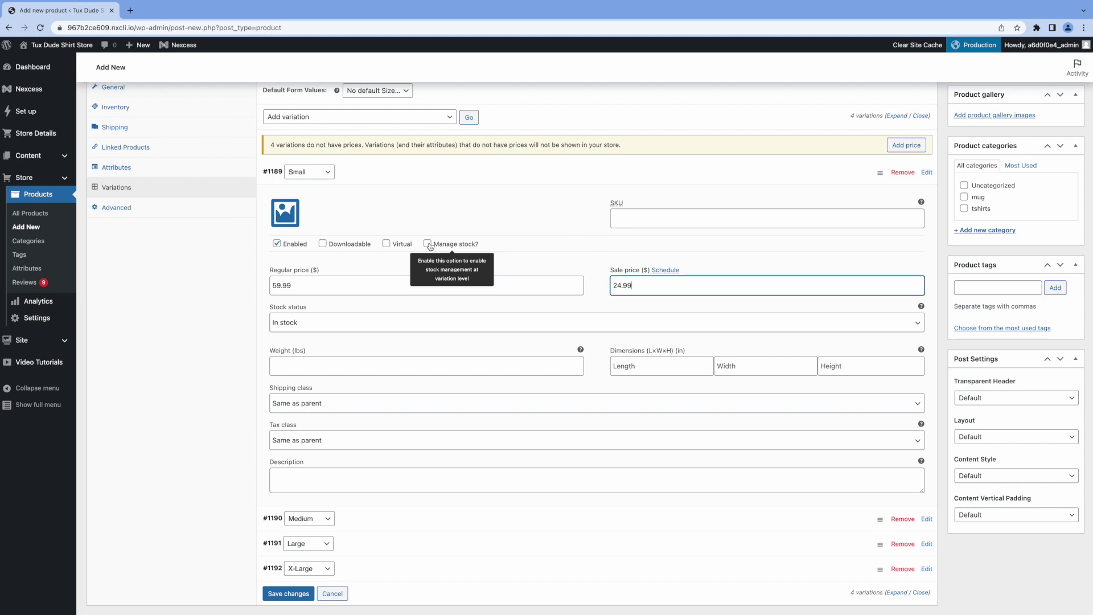
left_click(427, 244)
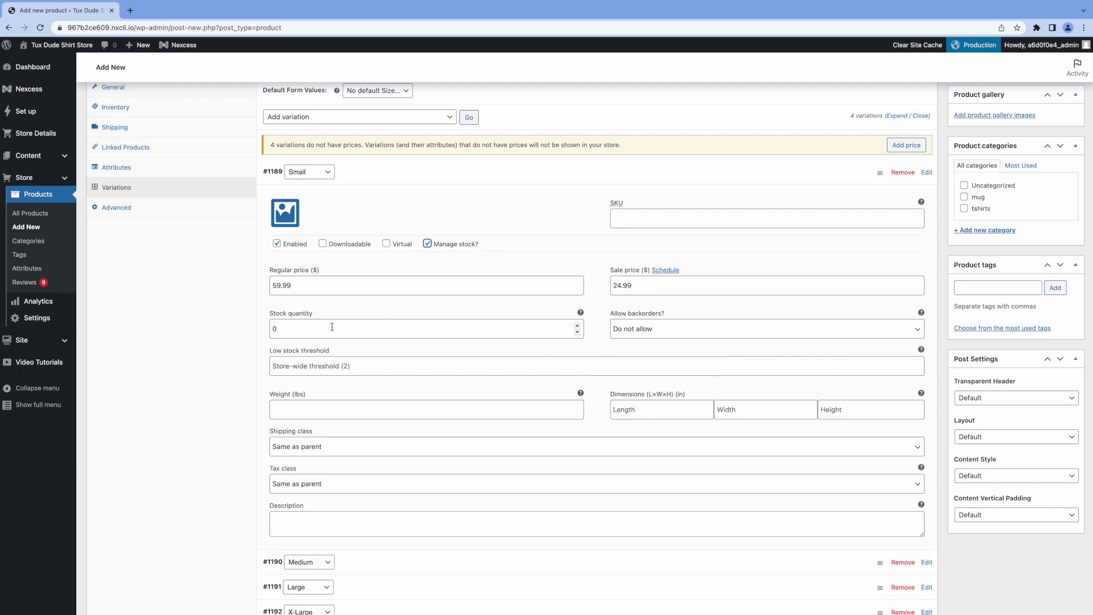
left_click_drag(310, 330, 254, 333)
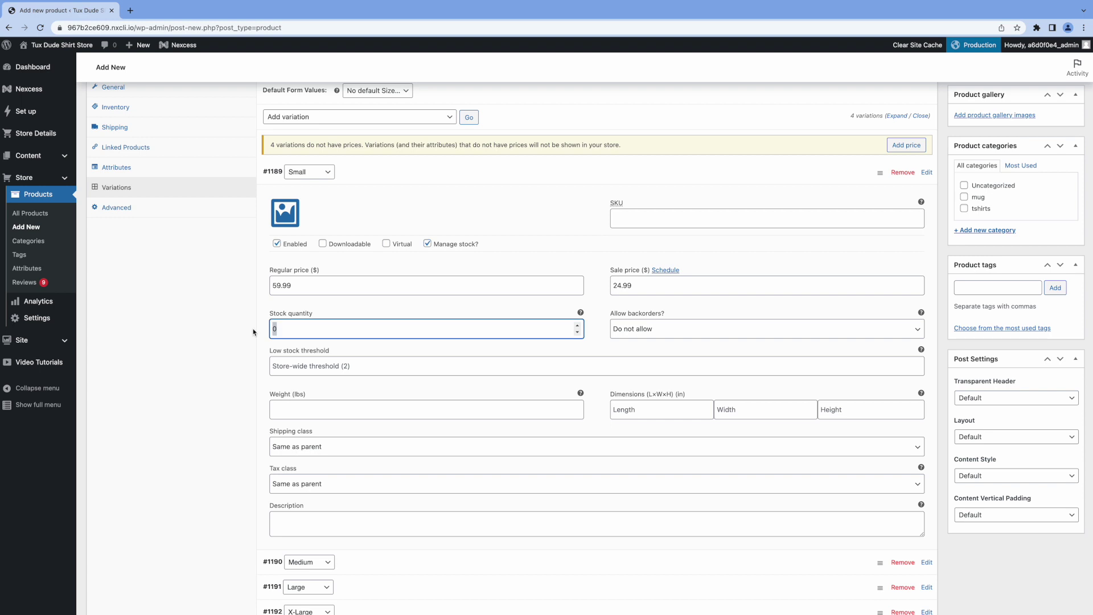
type("30")
scroll(378, 403, "down", 3)
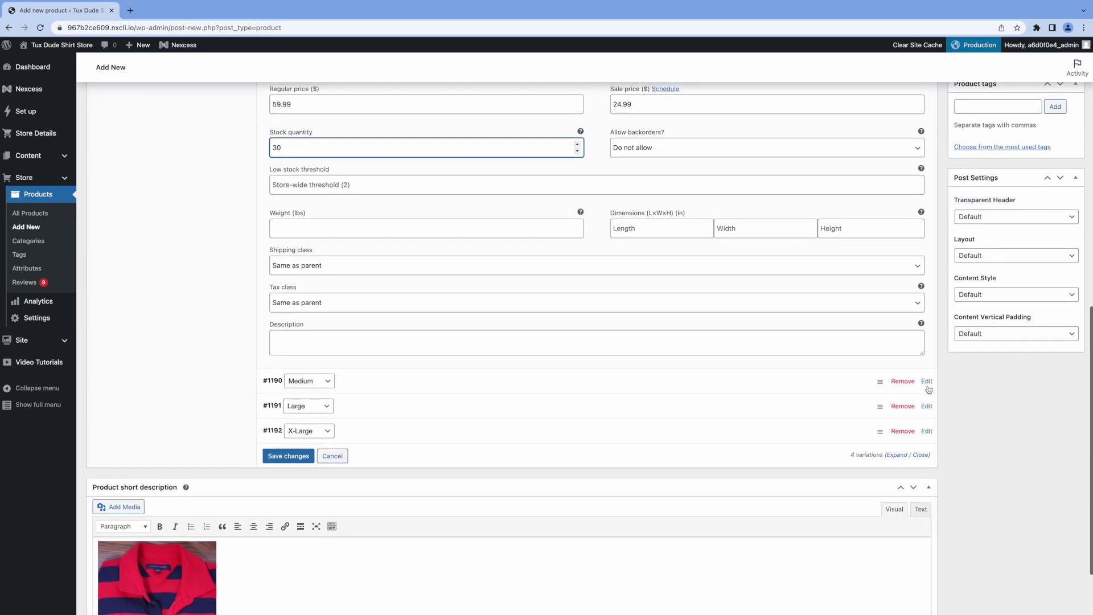
Step: Enable stock tracking for Medium and enter a sale price of 24 for Large
left_click(928, 387)
scroll(630, 433, "down", 2)
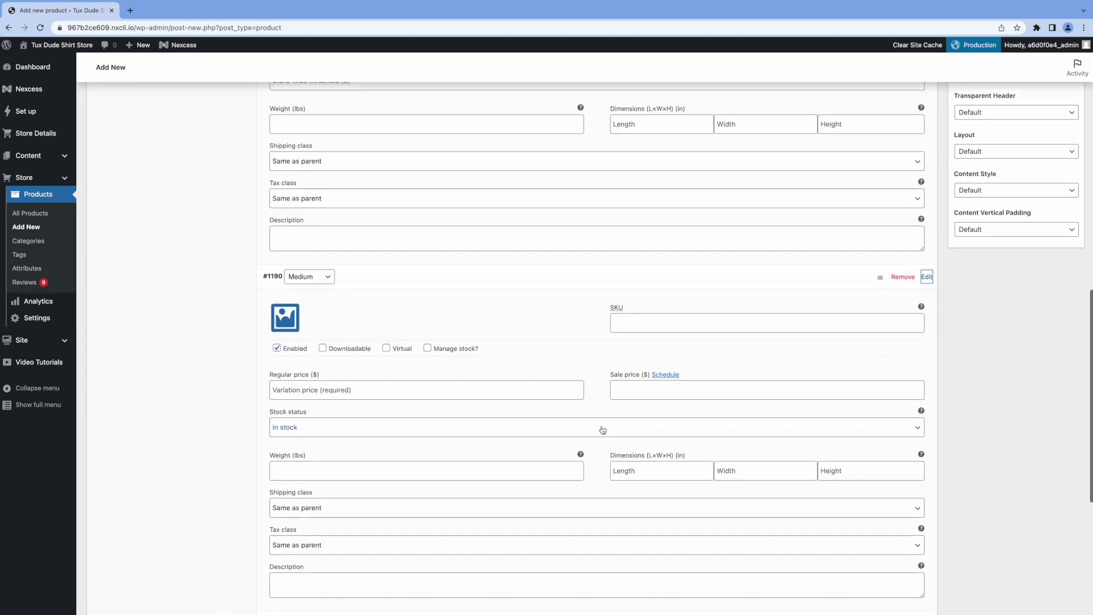
left_click(427, 342)
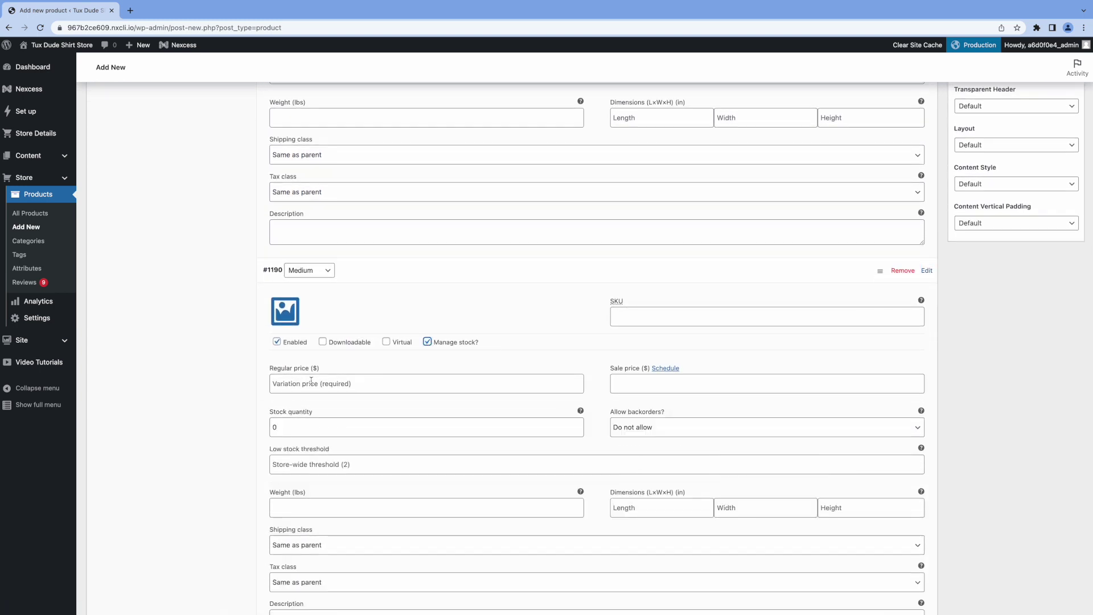
left_click(274, 427)
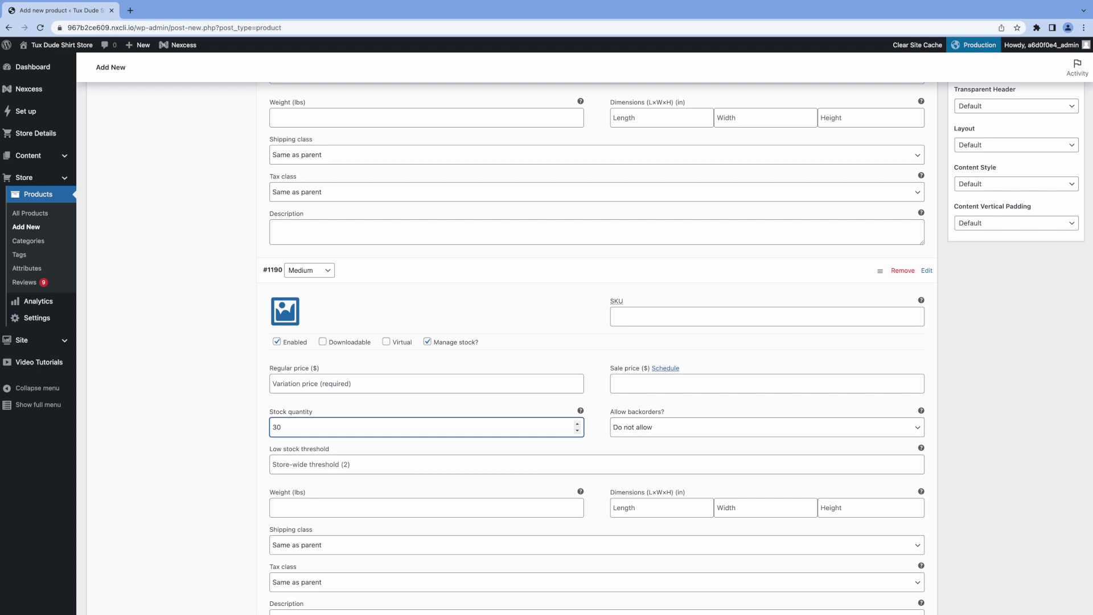
scroll(443, 380, "down", 3)
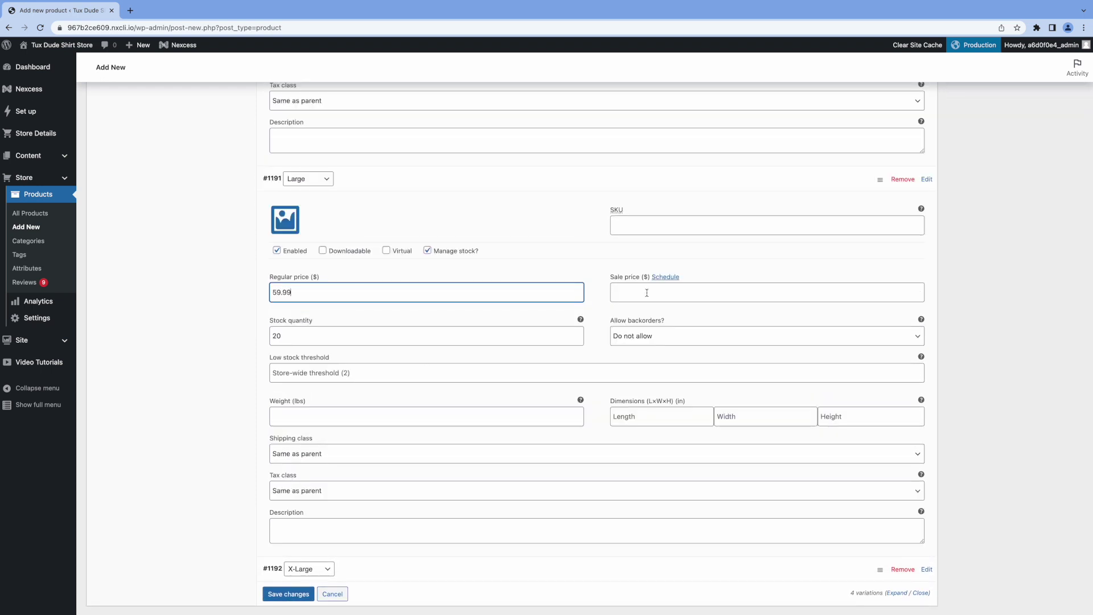
left_click(767, 293)
type("24.99")
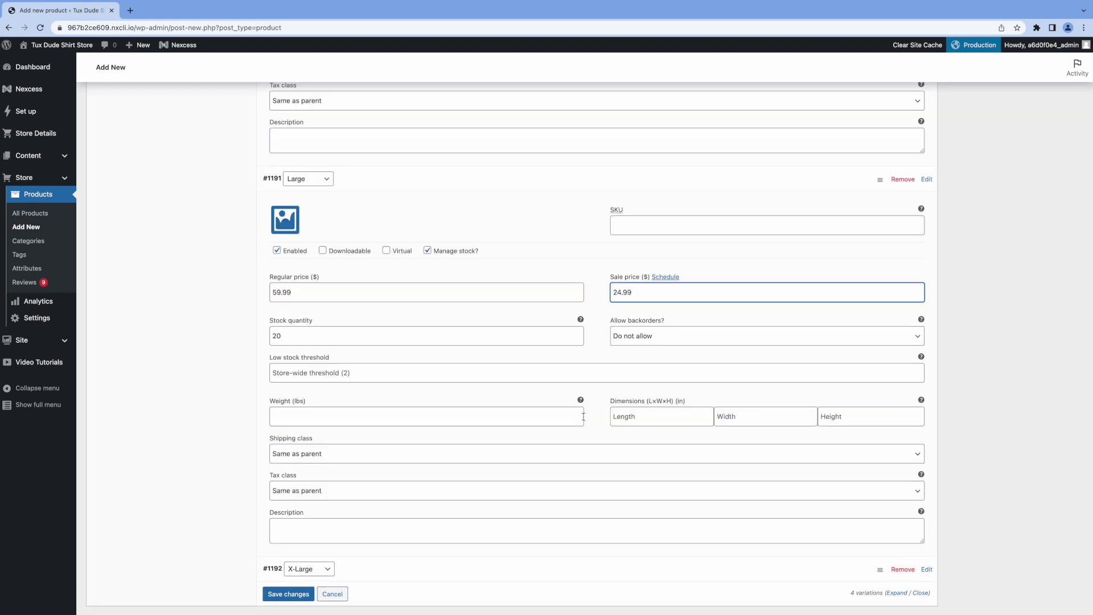
scroll(583, 416, "down", 9)
Step: Set X-Large to stock 20, regular price 59.99 and sale price 49.99
left_click(550, 142)
left_click(547, 297)
type("20")
left_click(546, 254)
type("59.99")
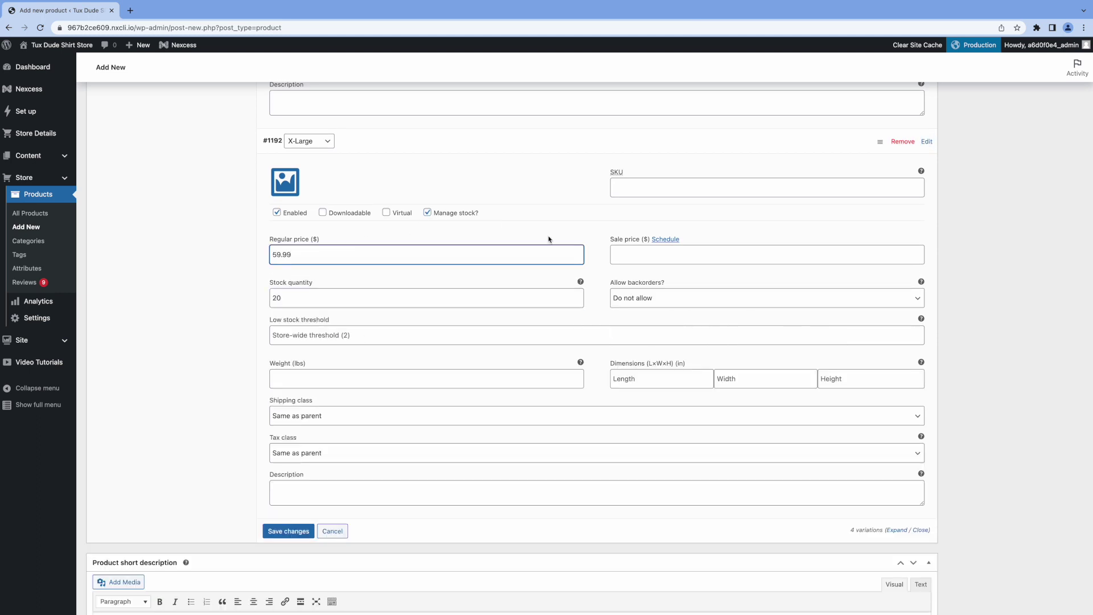
key("Tab")
type("49.99")
Step: Save the variations, publish the Red Shirt and view its store page
left_click(296, 531)
scroll(300, 530, "up", 10)
left_click(1062, 250)
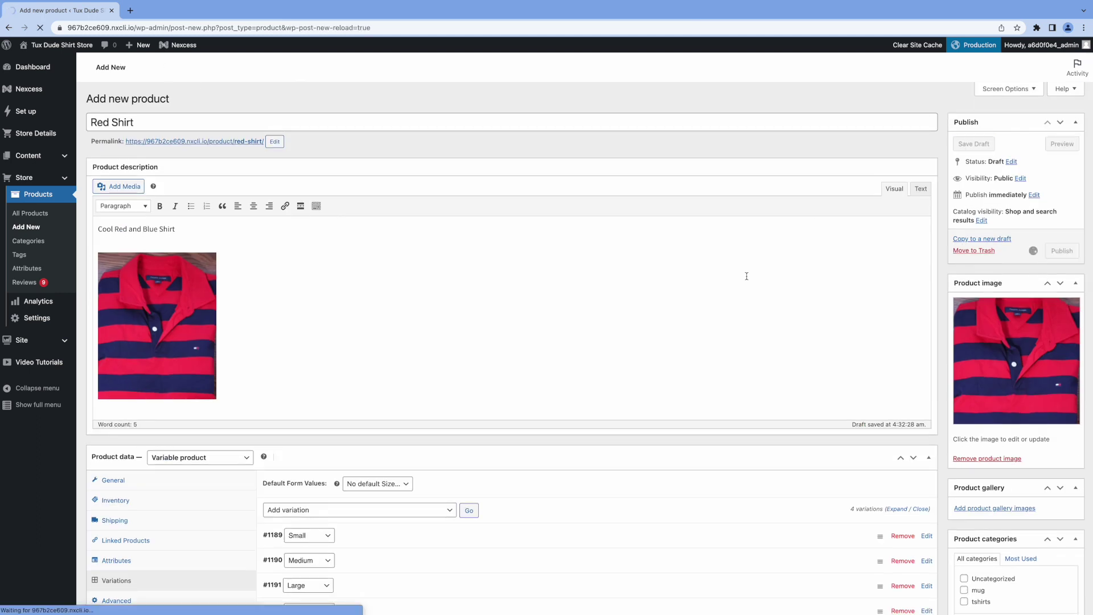
left_click(169, 46)
scroll(76, 213, "down", 10)
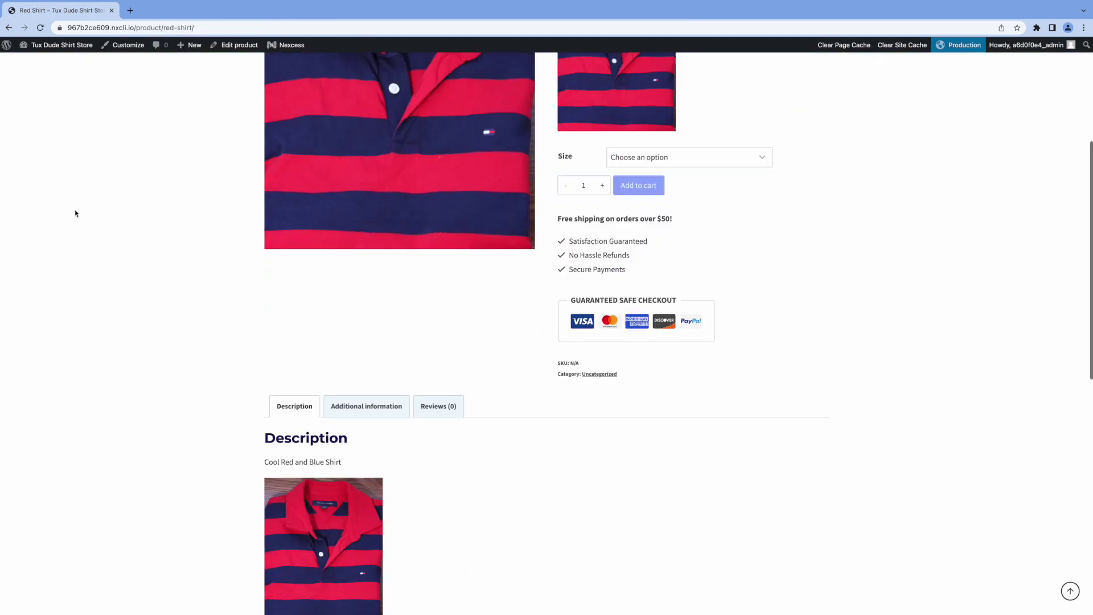
Step: Start a new product titled 'Yellow Shirt' with description 'Cool Yellow Shirt' and add its photo
scroll(76, 213, "up", 10)
left_click(239, 45)
left_click(174, 100)
type("Yellow Shir")
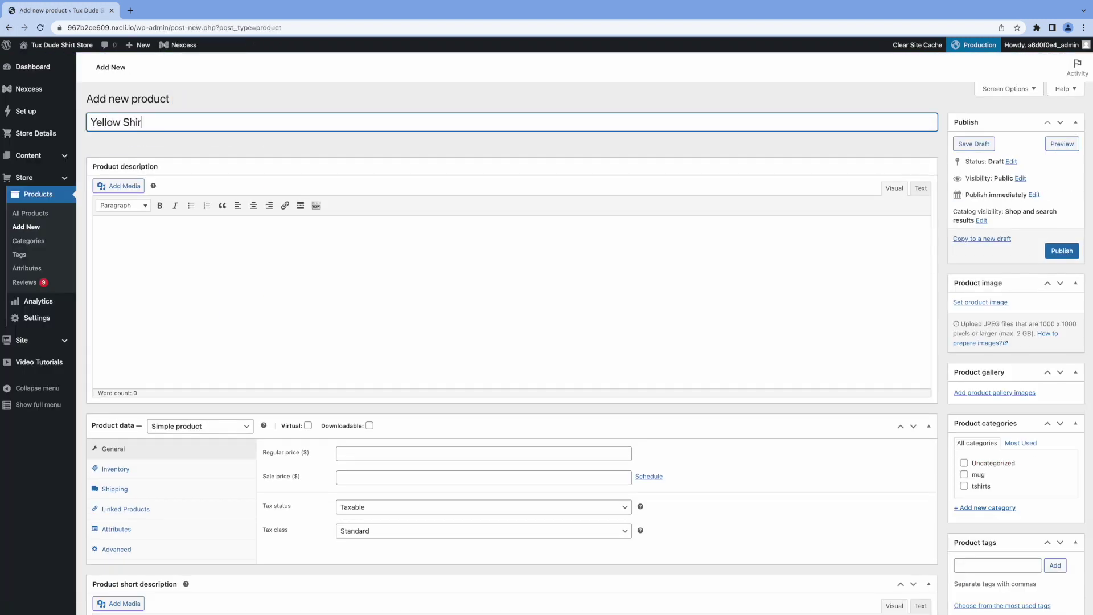
type("t")
left_click(301, 256)
type("Cool Yellow Shirt")
left_click(120, 186)
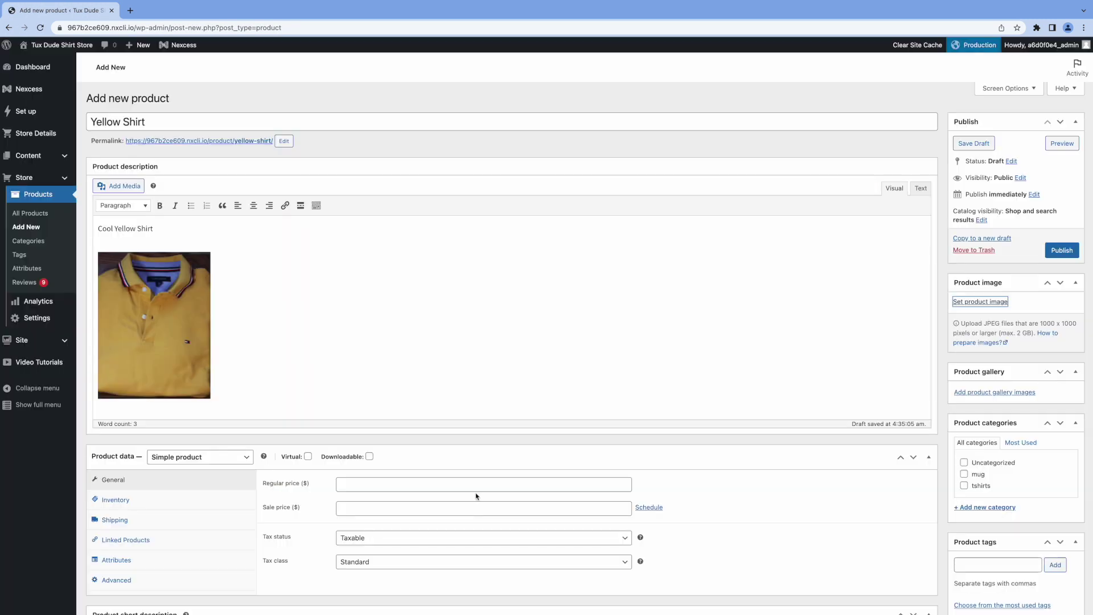
Step: Add the short description 'Cool Yellow Shirt' and make it a Variable product
scroll(476, 496, "down", 4)
left_click(181, 476)
type("Cool Yellow Shirt")
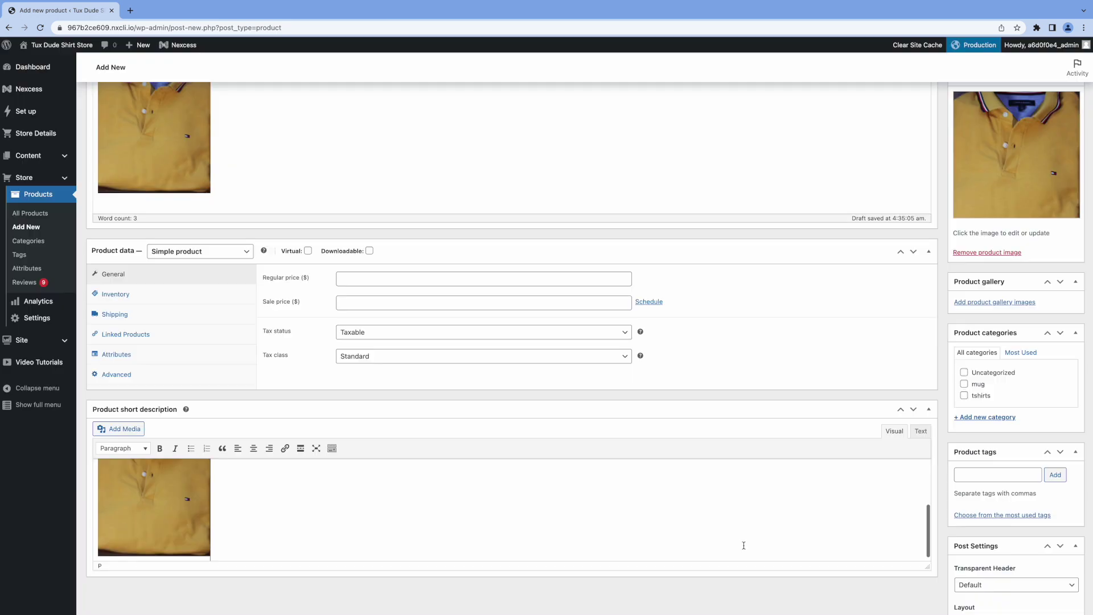
left_click(200, 251)
left_click(220, 286)
Step: Add a custom Size attribute with values 'Small | Medium' and save it
left_click(116, 374)
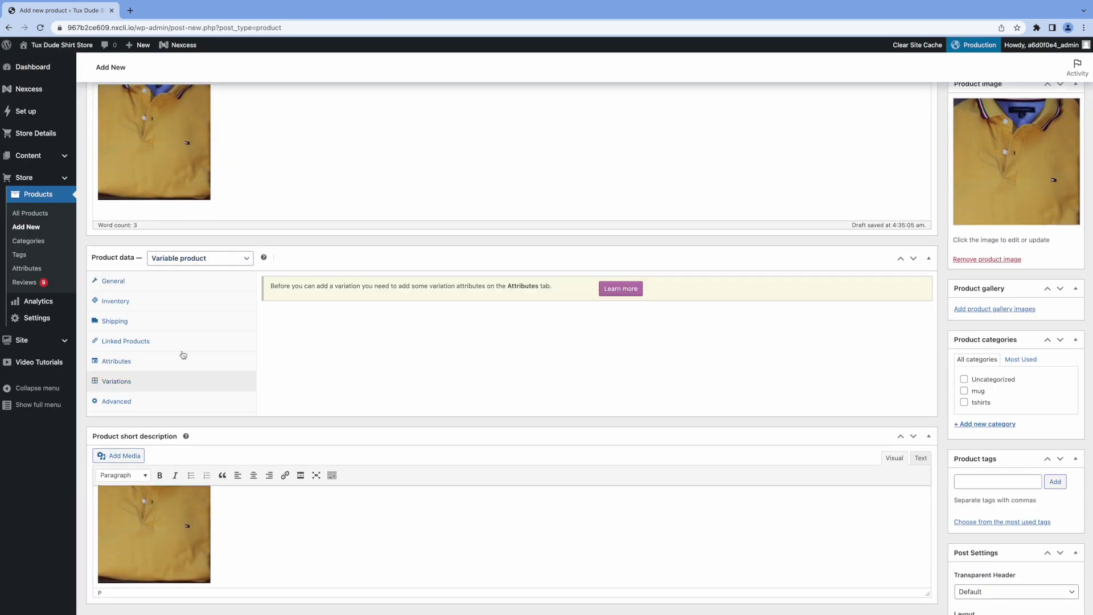
left_click(116, 355)
left_click(312, 344)
type("Size")
key("Tab")
type("Small | Medium")
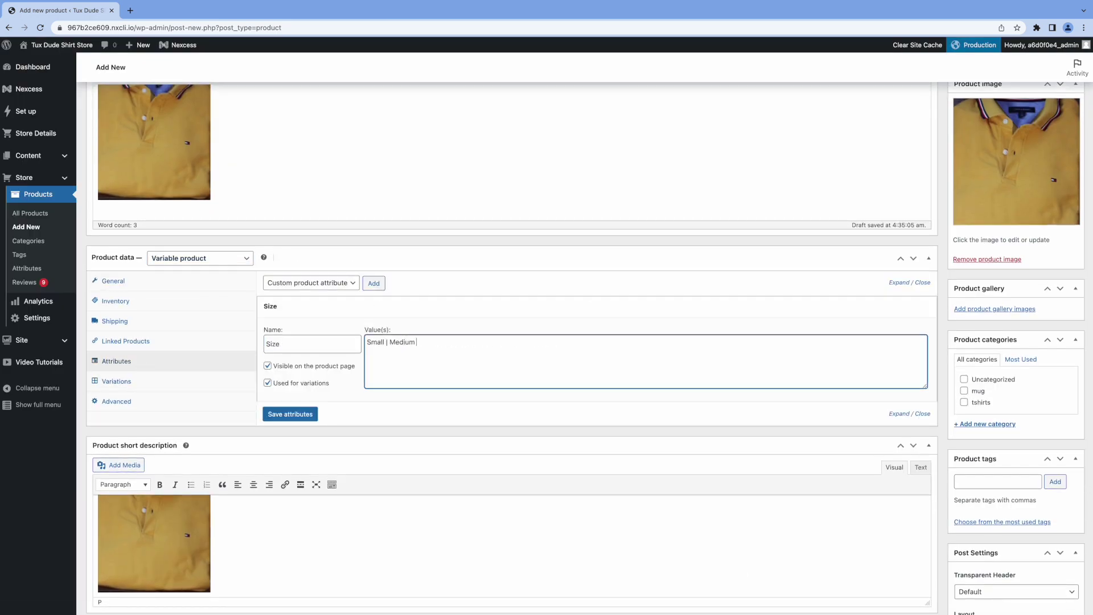
left_click(120, 382)
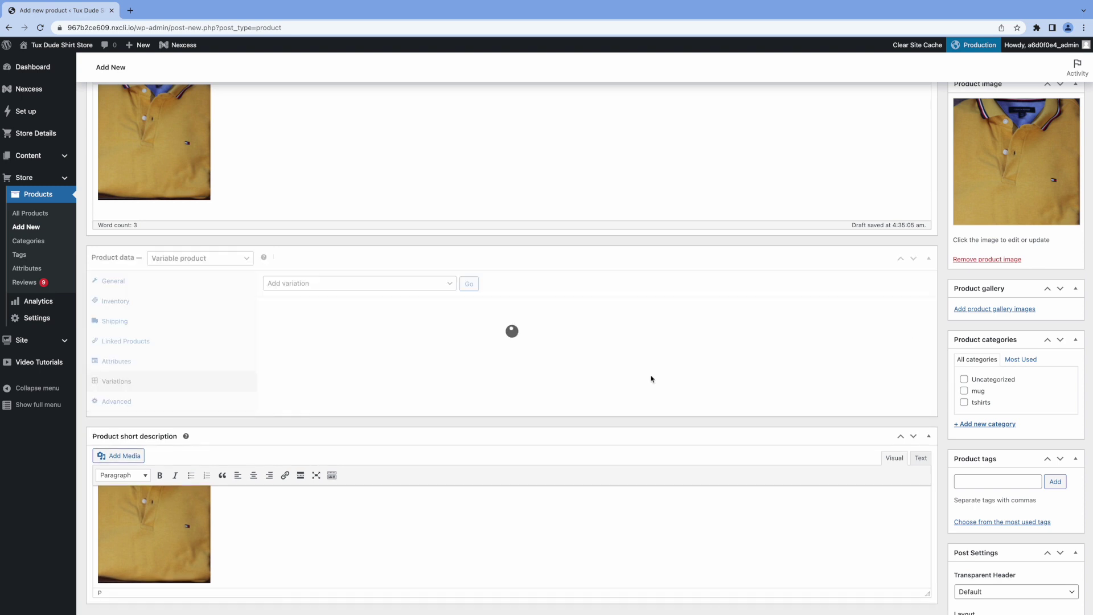
Step: Create variations from all attributes, confirming one variation per size
left_click(452, 288)
left_click(327, 295)
left_click(629, 78)
left_click(629, 78)
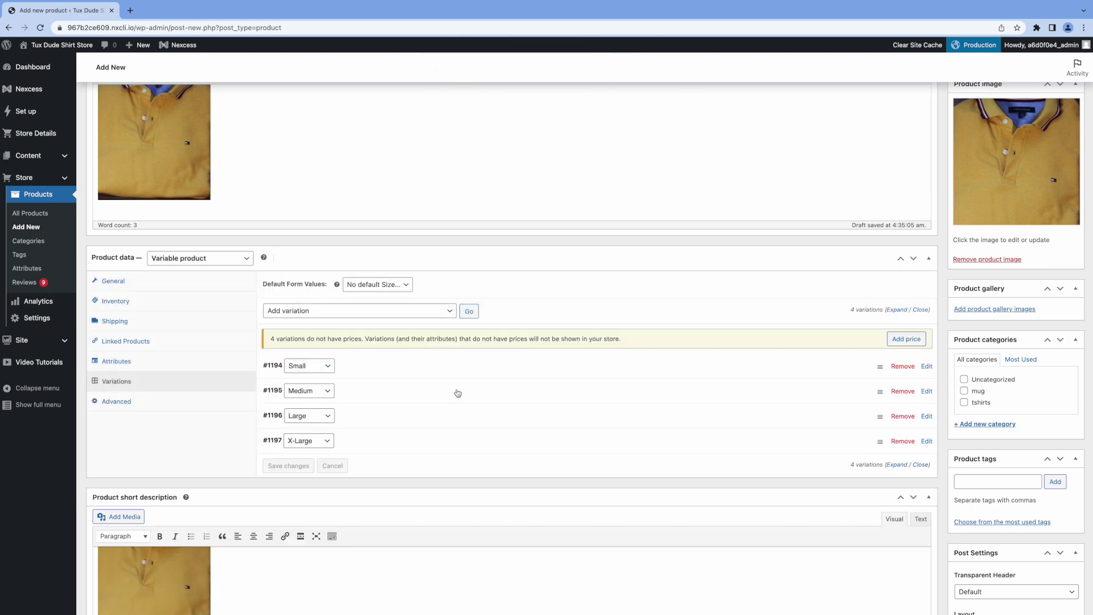
Step: Give the Small variation stock 40, regular price 59.99 and sale price 24.99
left_click(923, 363)
scroll(290, 217, "down", 4)
double_click(419, 268)
type("40")
left_click(410, 226)
type("59.99")
left_click(740, 226)
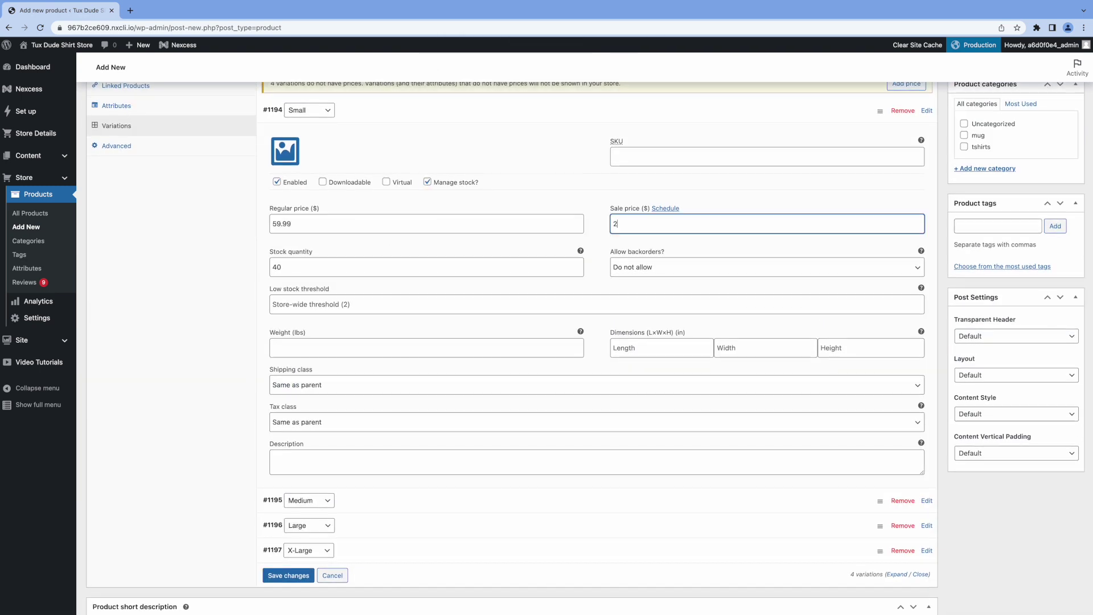
type("24.99")
left_click(833, 506)
scroll(833, 506, "down", 5)
Step: Enable stock tracking for Medium and give it stock 43, price 59.99, sale 24.99
left_click(427, 289)
double_click(420, 374)
type("43")
left_click(410, 330)
type("59.99")
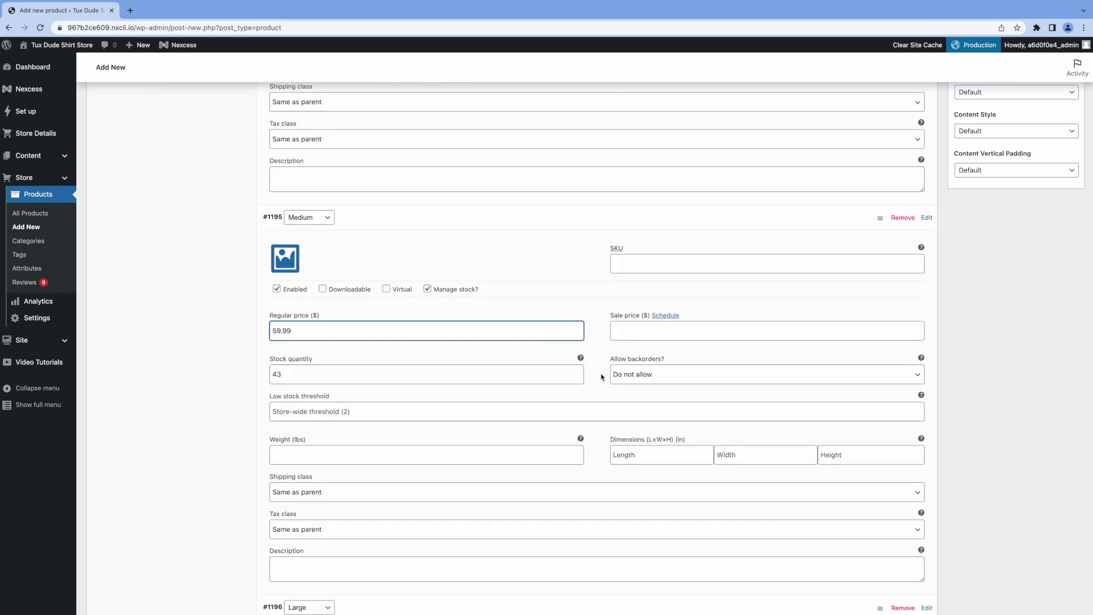
left_click(741, 331)
type("24.99")
scroll(603, 434, "down", 3)
left_click(287, 199)
Step: Give the Large variation stock 50, regular price 59.99 and sale price 24.99
left_click(433, 428)
scroll(285, 398, "down", 4)
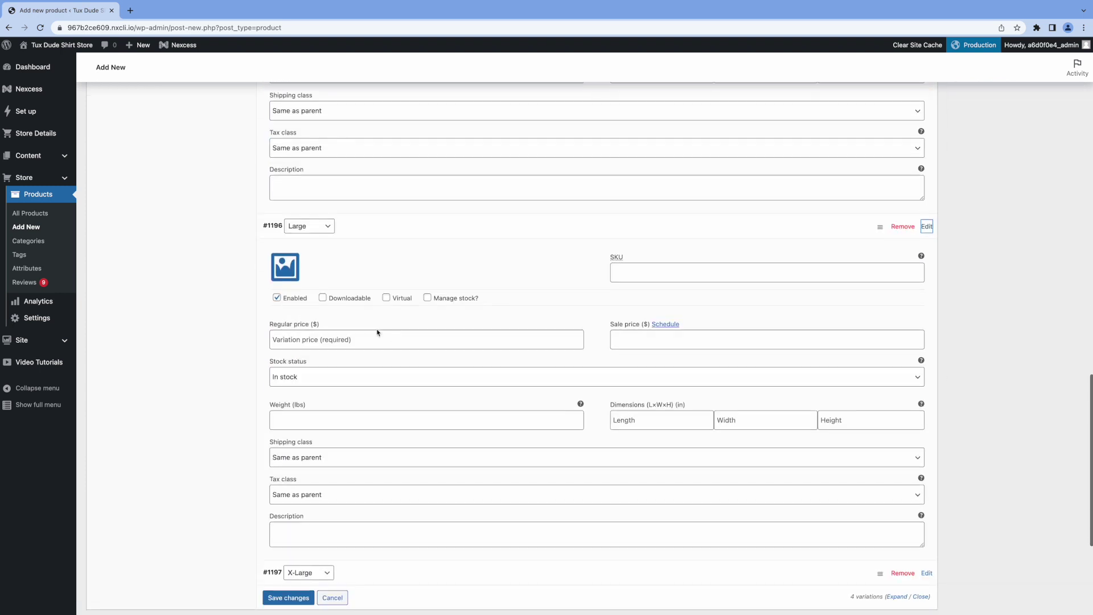
double_click(284, 378)
type("50")
left_click(410, 339)
type("59.99")
left_click(740, 339)
type("24.99")
scroll(829, 464, "down", 5)
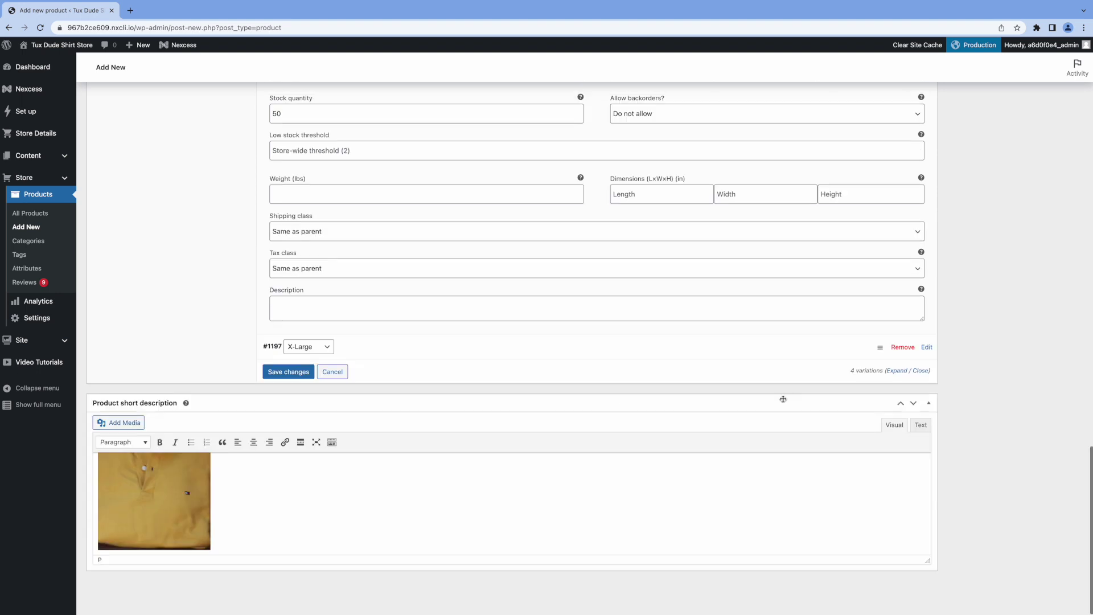
scroll(829, 464, "up", 2)
Step: Give the X-Large variation stock 50, regular price 59.99 and sale price 24.99
left_click(927, 426)
scroll(427, 293, "down", 4)
left_click(289, 343)
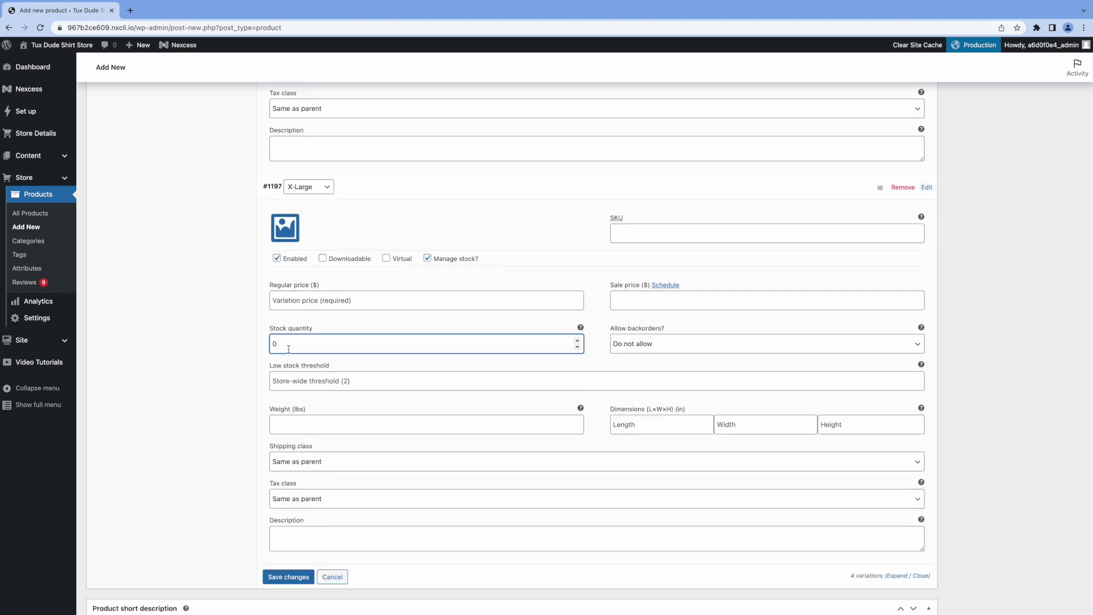
type("50")
left_click(410, 300)
type("59.99")
left_click(741, 300)
type("24.99")
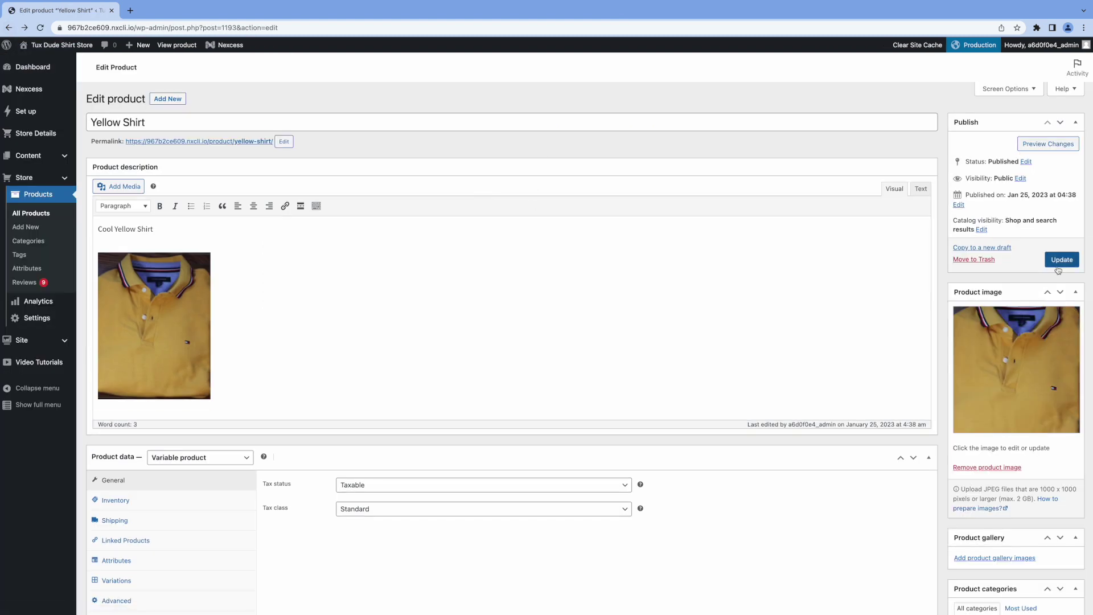
Step: Visit the live storefront, check Yellow Shirt appears under featured products, then return to Set up
scroll(876, 244, "down", 1)
scroll(857, 244, "down", 10)
scroll(856, 244, "up", 10)
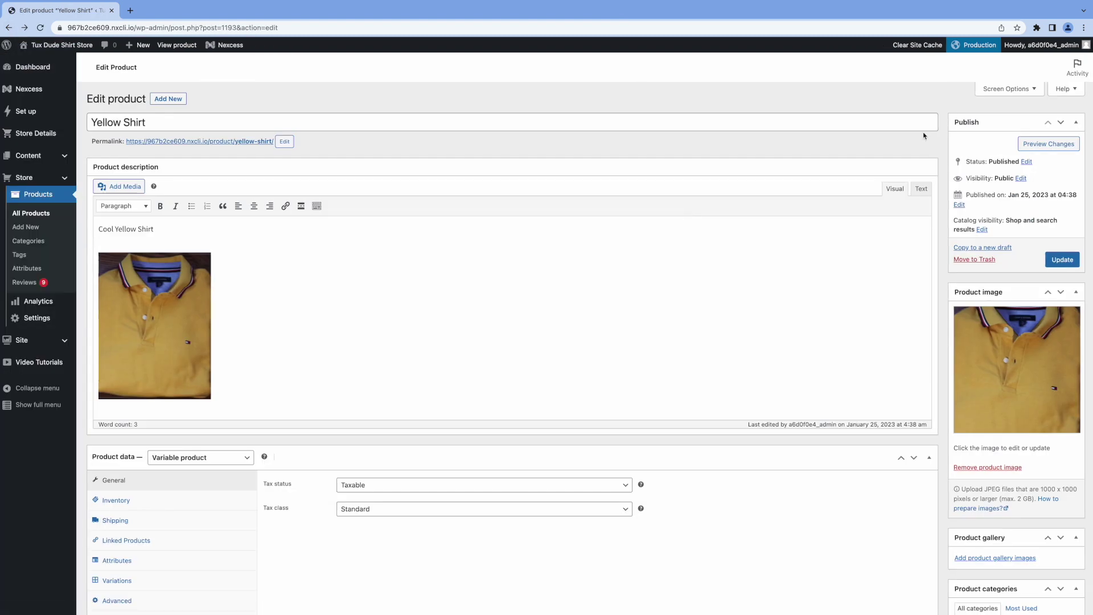
mouse_move(57, 46)
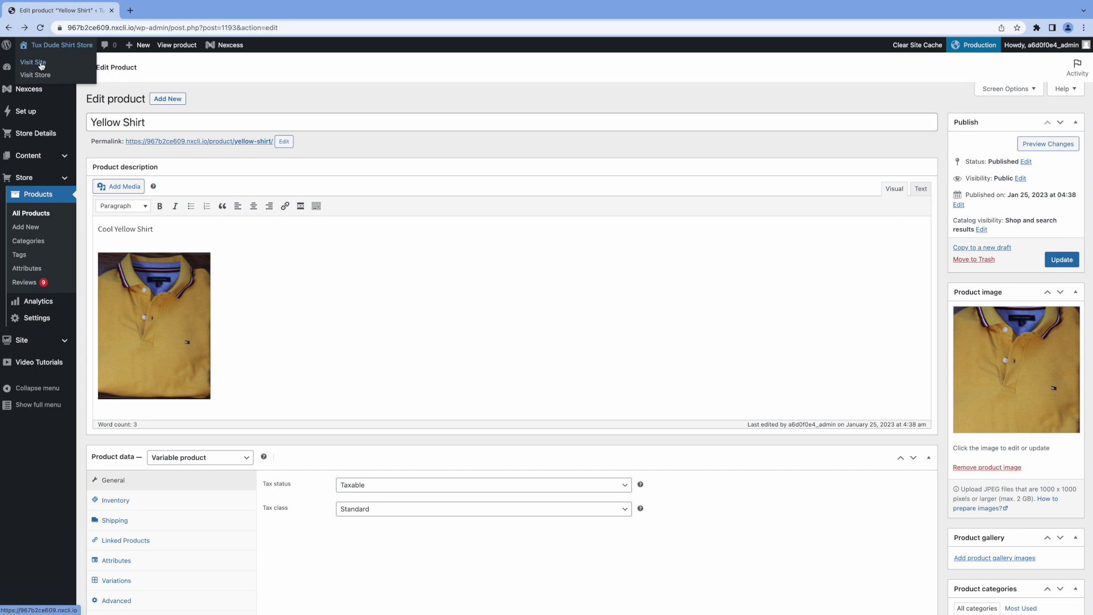
left_click(41, 62)
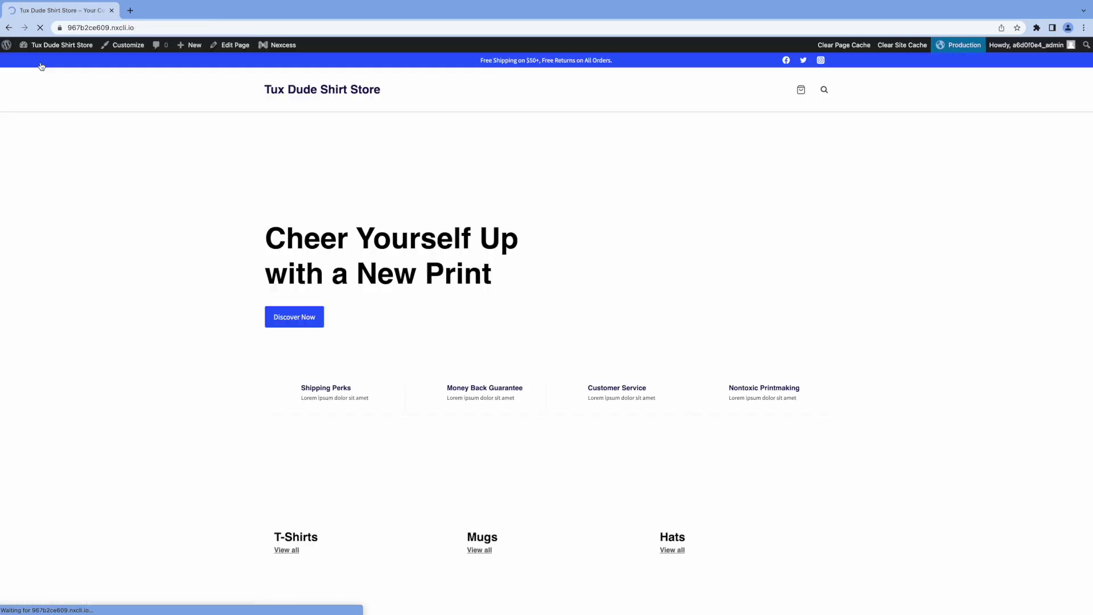
scroll(259, 231, "down", 15)
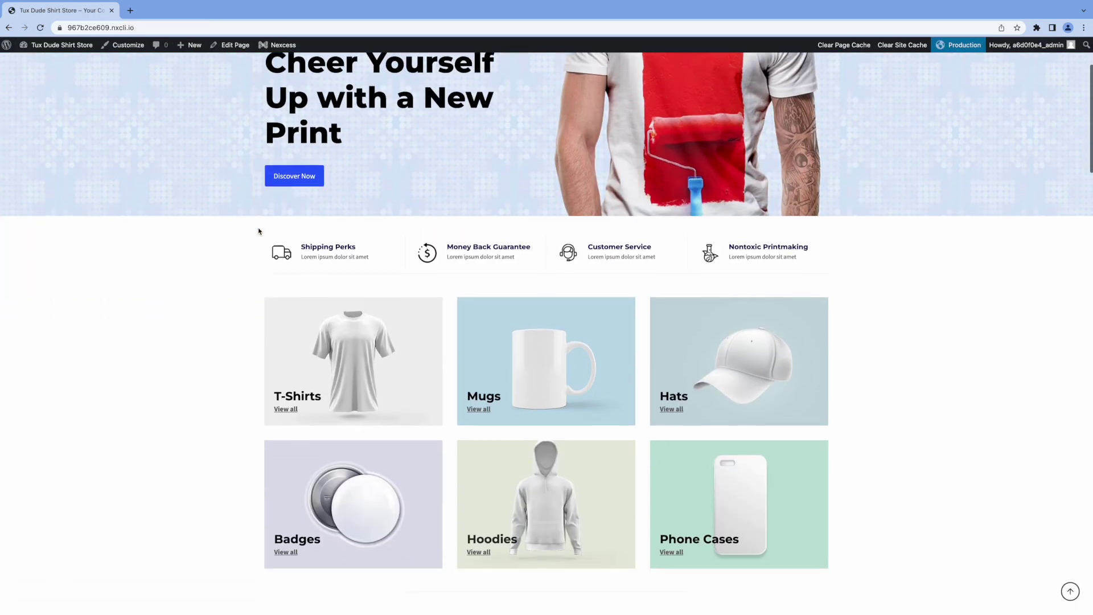
scroll(259, 231, "down", 5)
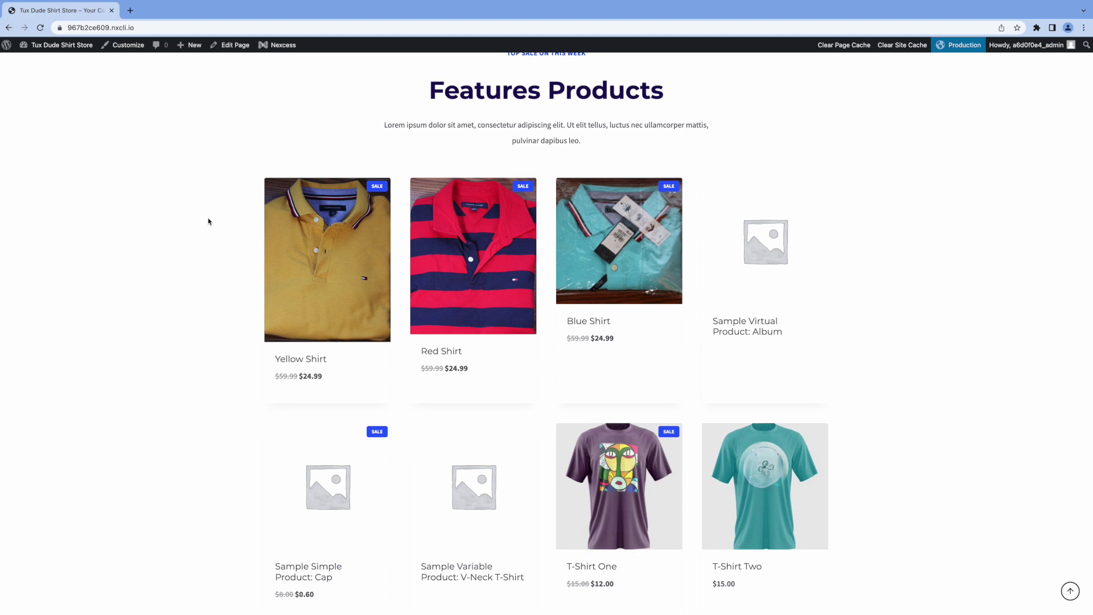
scroll(208, 221, "up", 15)
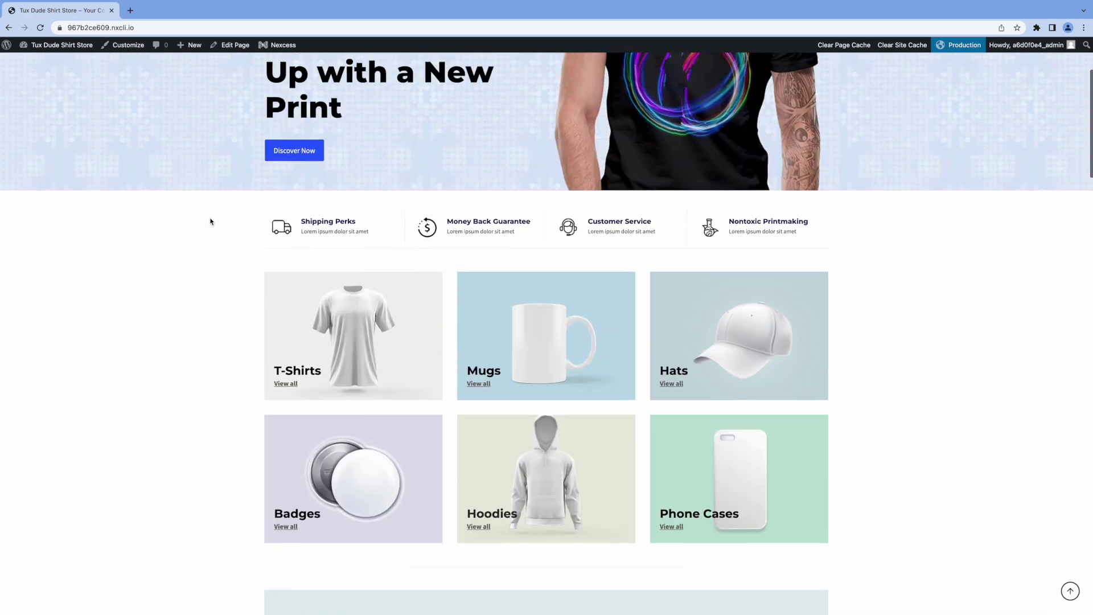
scroll(210, 222, "up", 3)
left_click(62, 45)
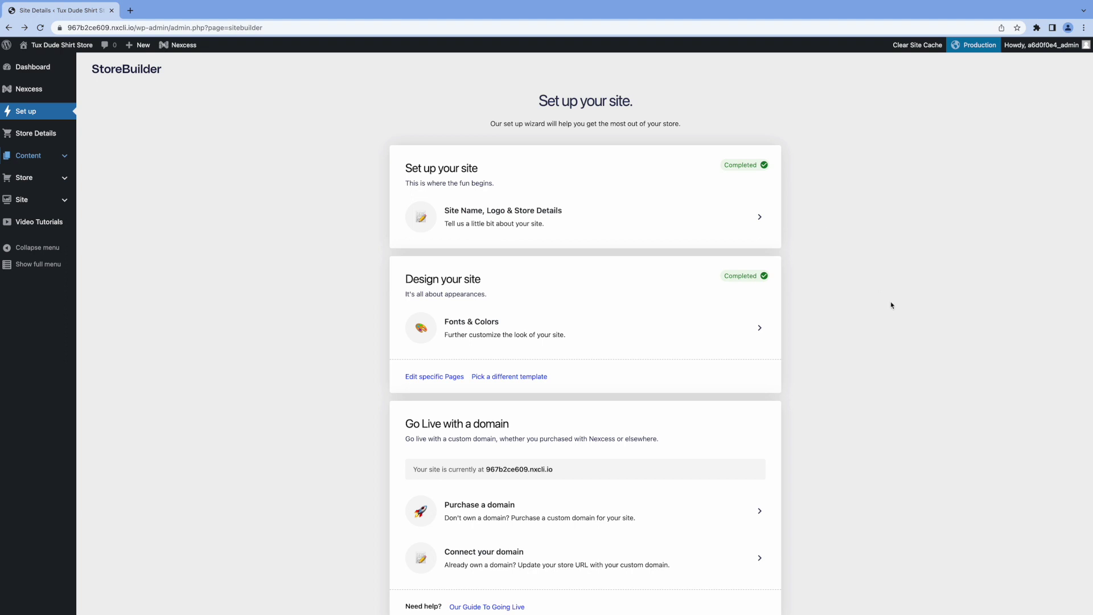
scroll(890, 312, "down", 2)
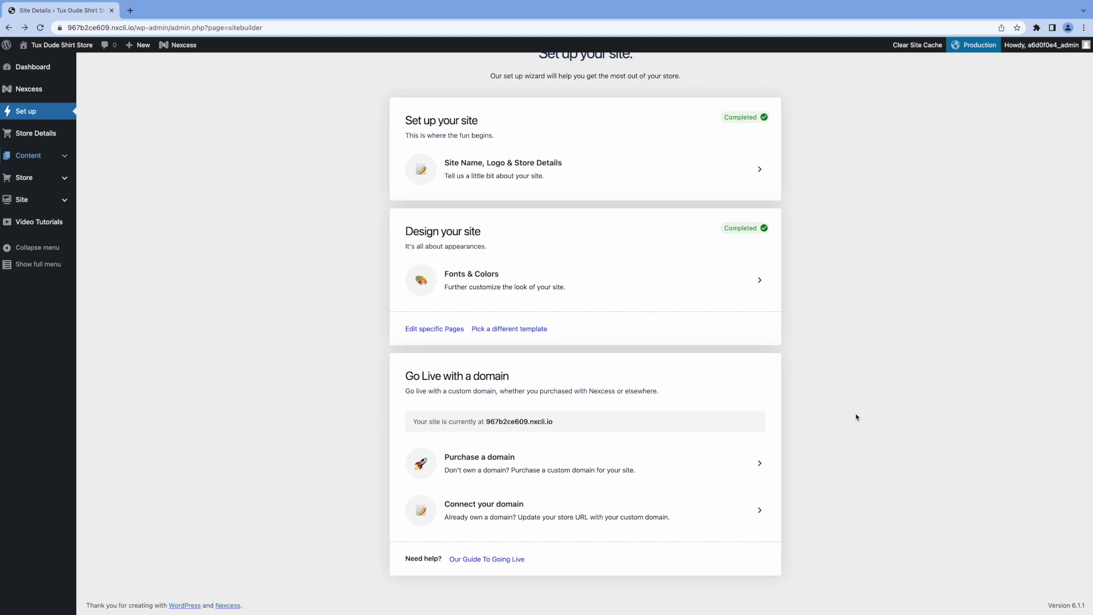
mouse_move(681, 479)
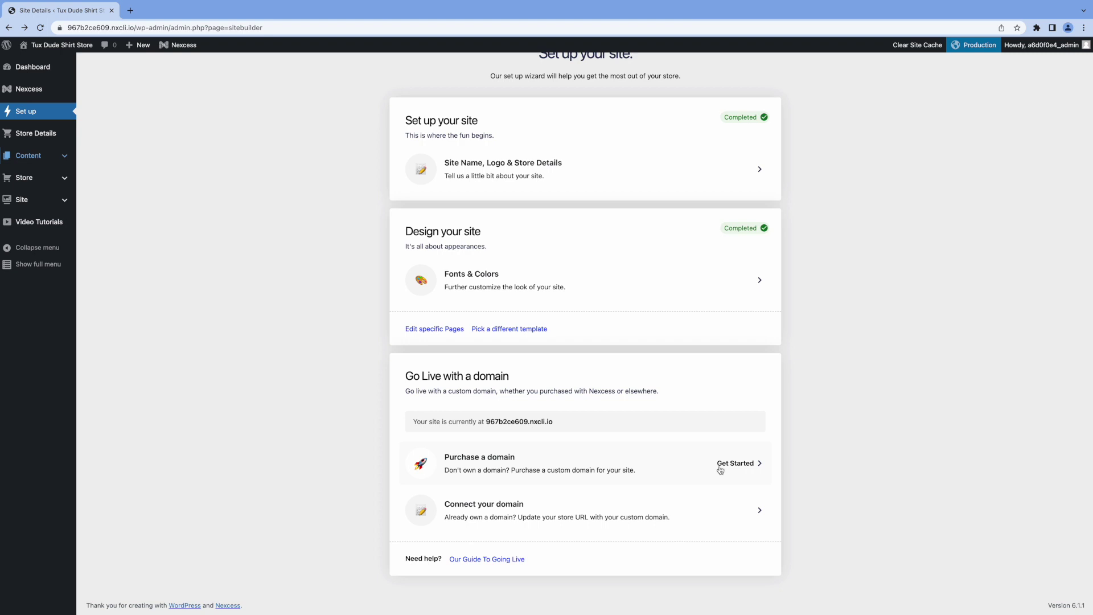
mouse_move(576, 505)
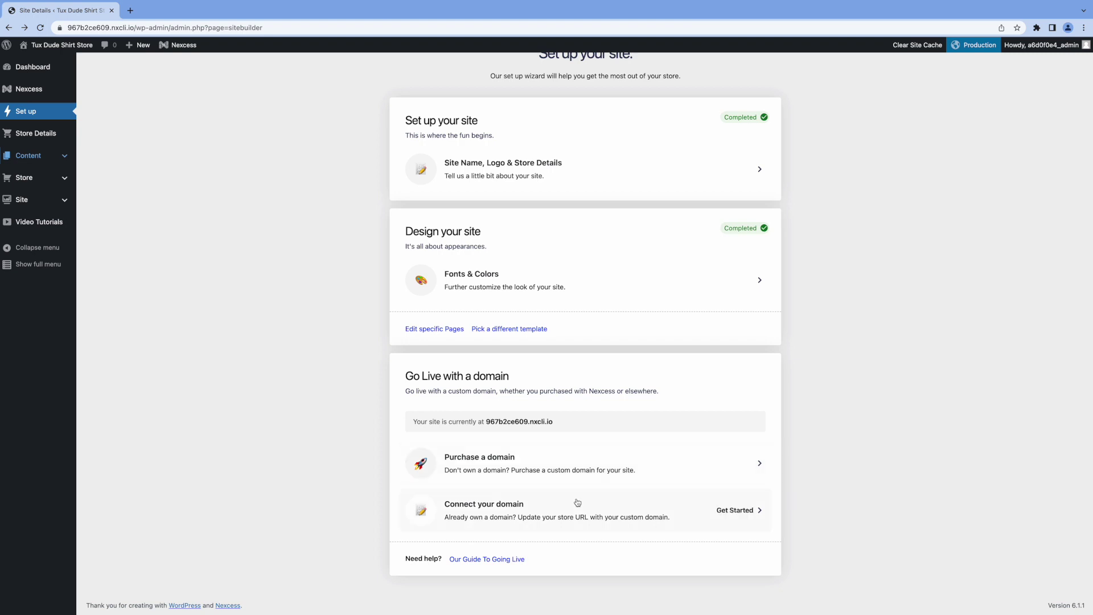
left_click(742, 515)
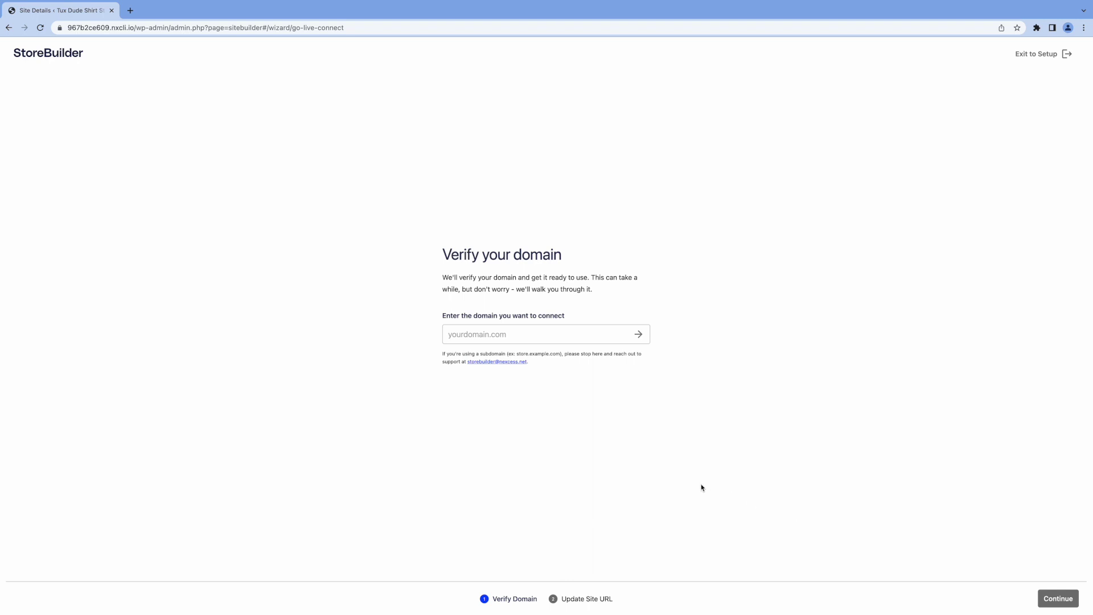
Step: Enter tuxdude.com as the domain and check whether it points to the site
left_click(460, 334)
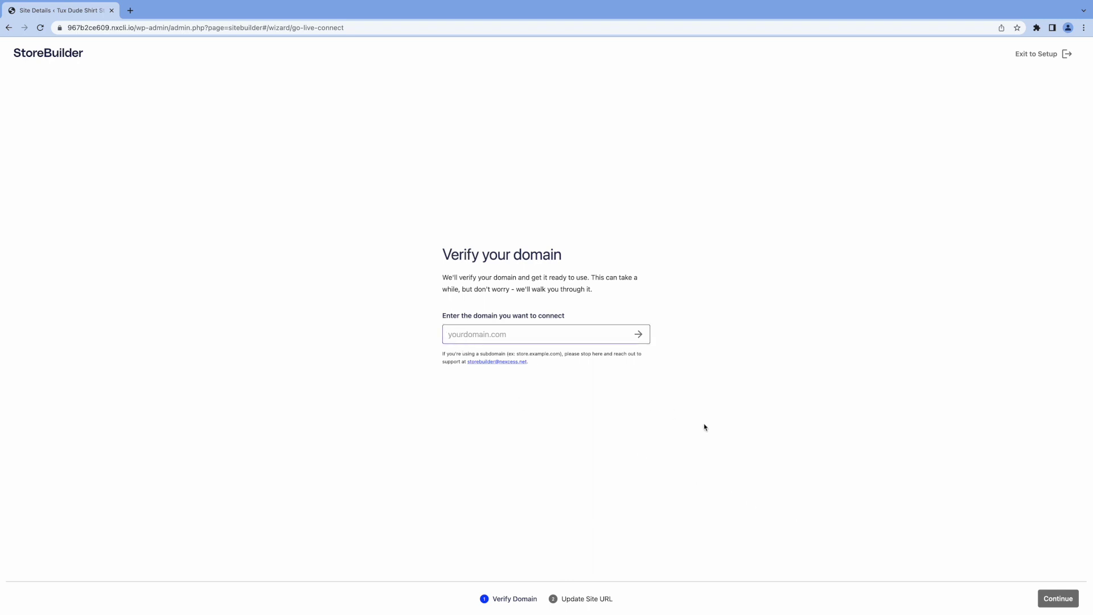
type("tuxdude.com")
left_click(640, 337)
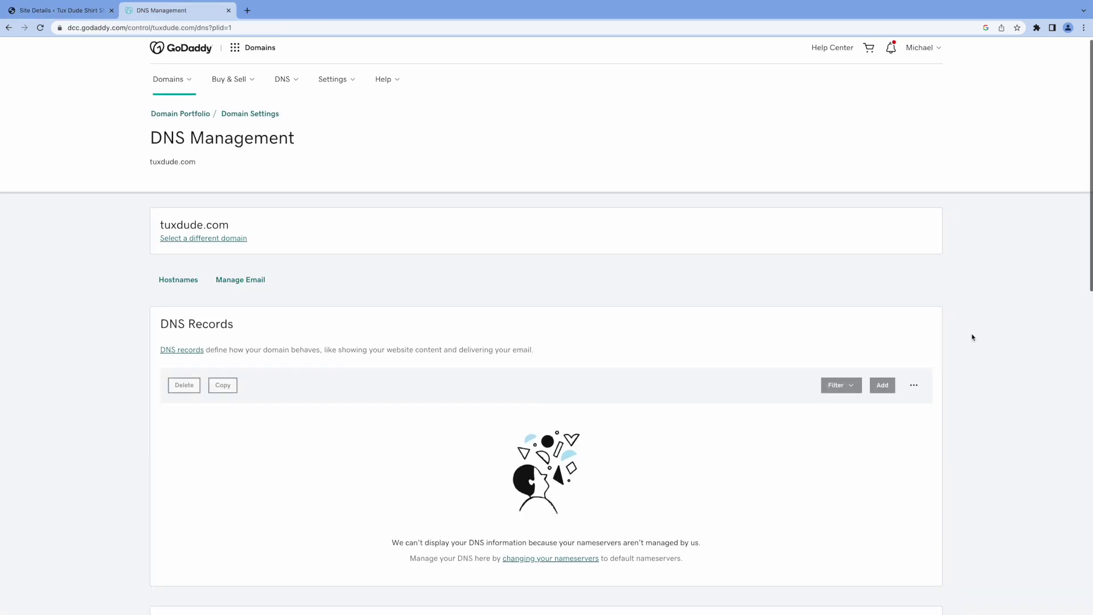
scroll(974, 336, "down", 3)
Step: Switch tuxdude.com to custom nameservers and paste ns1.nexcess.net as the first one
scroll(972, 337, "down", 3)
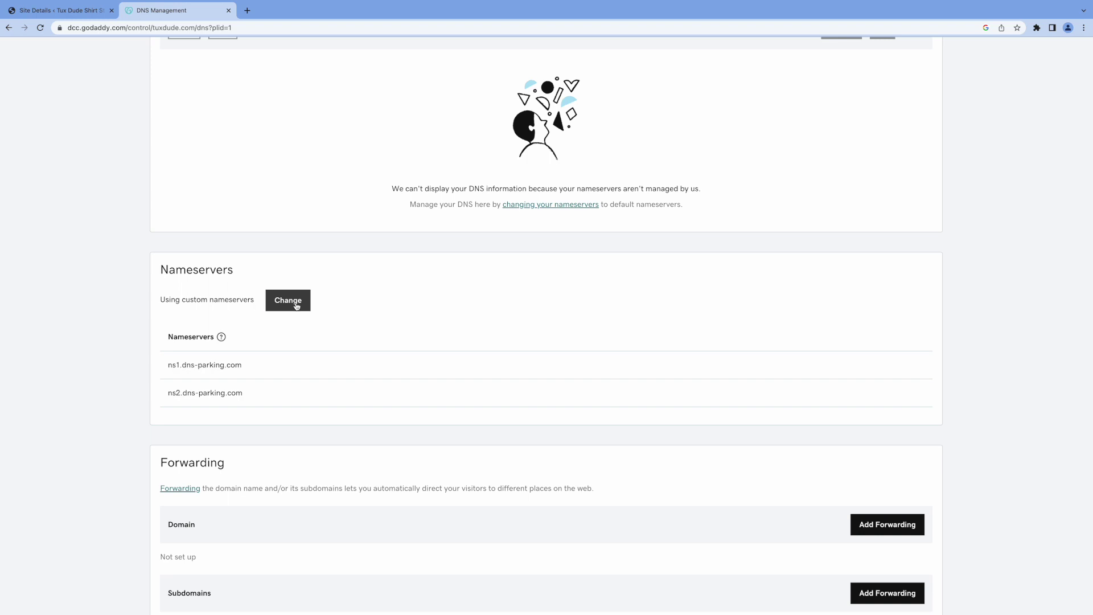
left_click(296, 307)
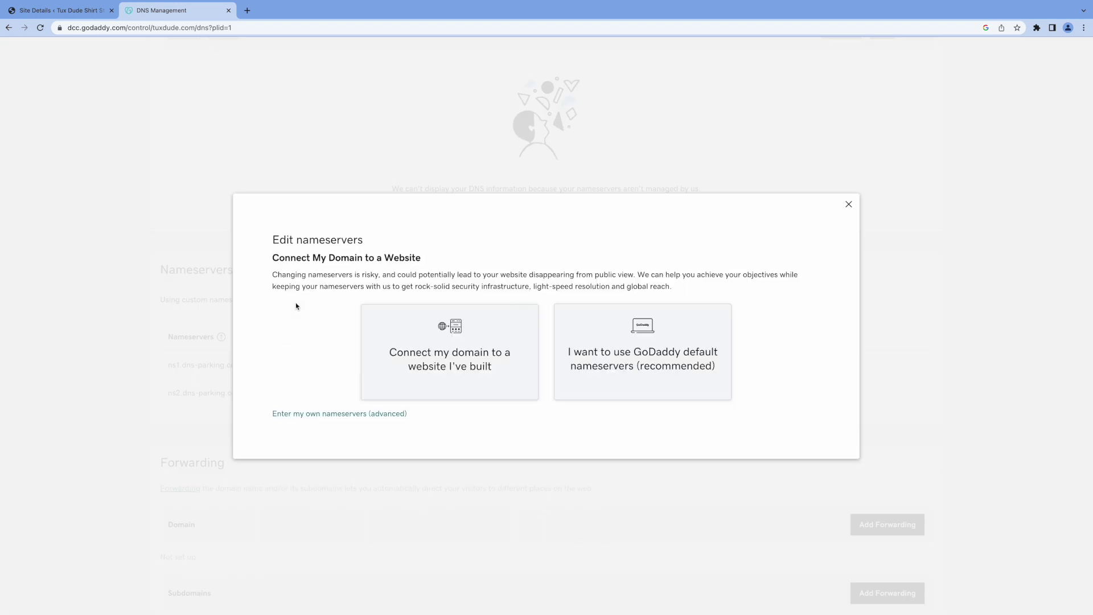
left_click(315, 415)
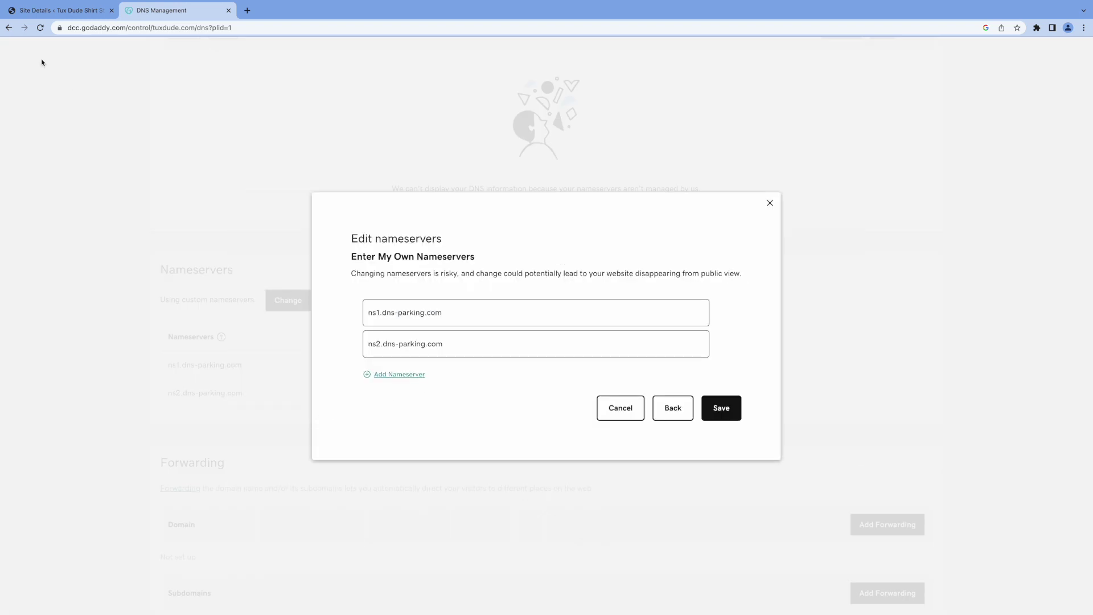
left_click(60, 11)
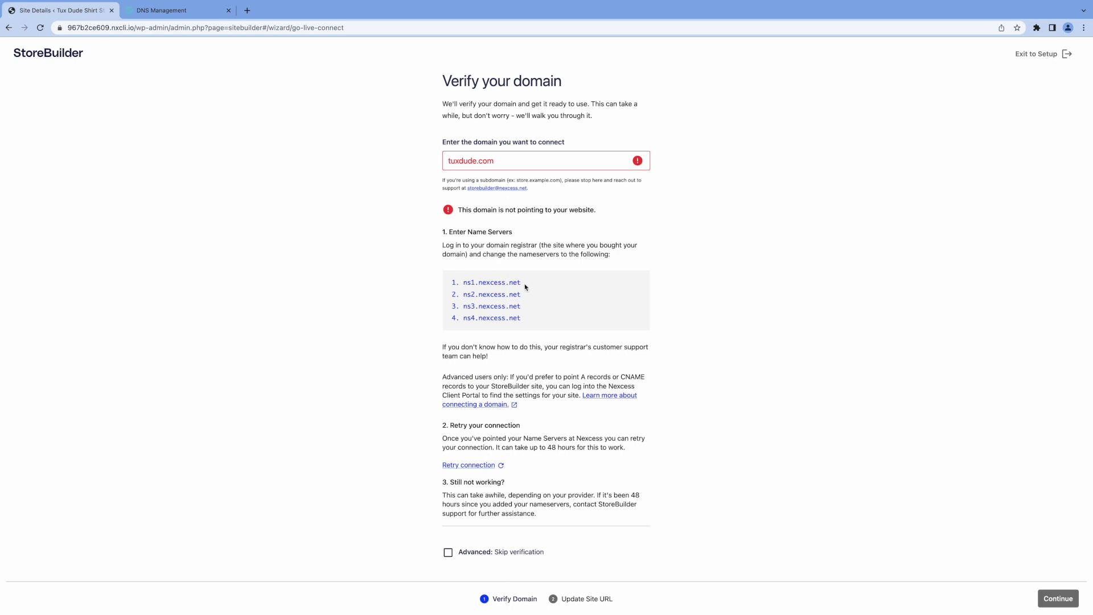
left_click_drag(524, 285, 461, 284)
key("ctrl+c")
left_click(222, 6)
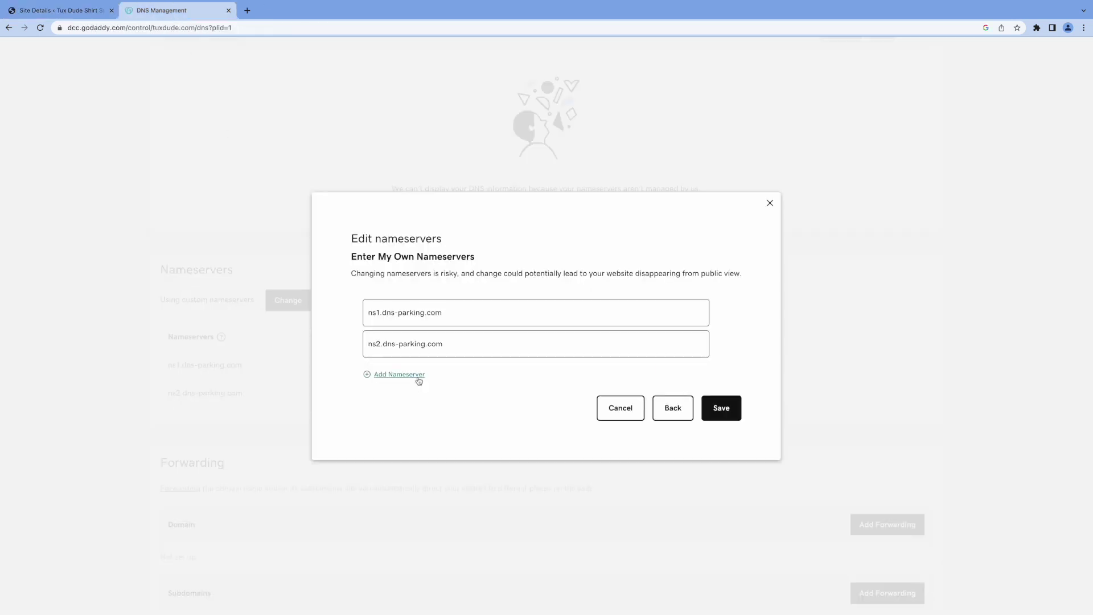
left_click_drag(458, 308, 294, 308)
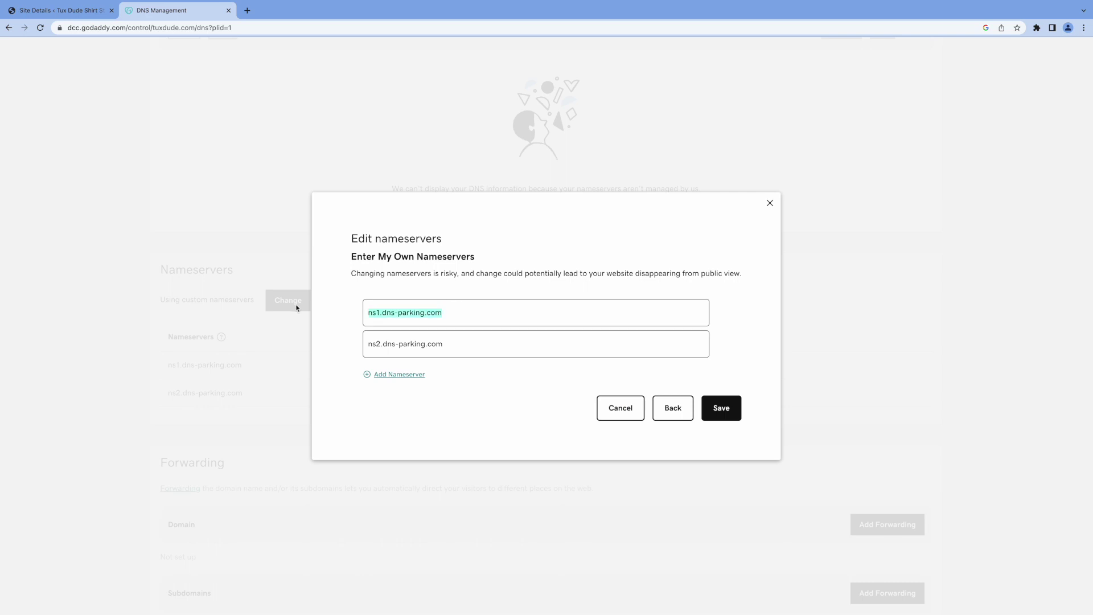
key("ctrl+v")
Step: Copy ns2.nexcess.net and ns3.nexcess.net into the second and third nameserver entries
left_click(63, 10)
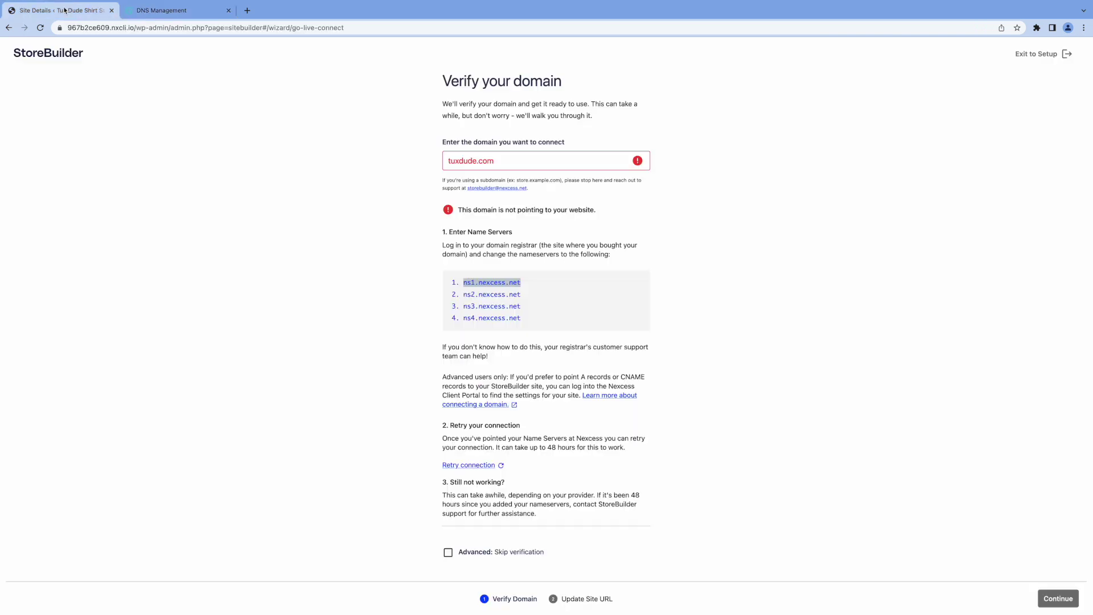
left_click_drag(522, 295, 463, 295)
key("ctrl+c")
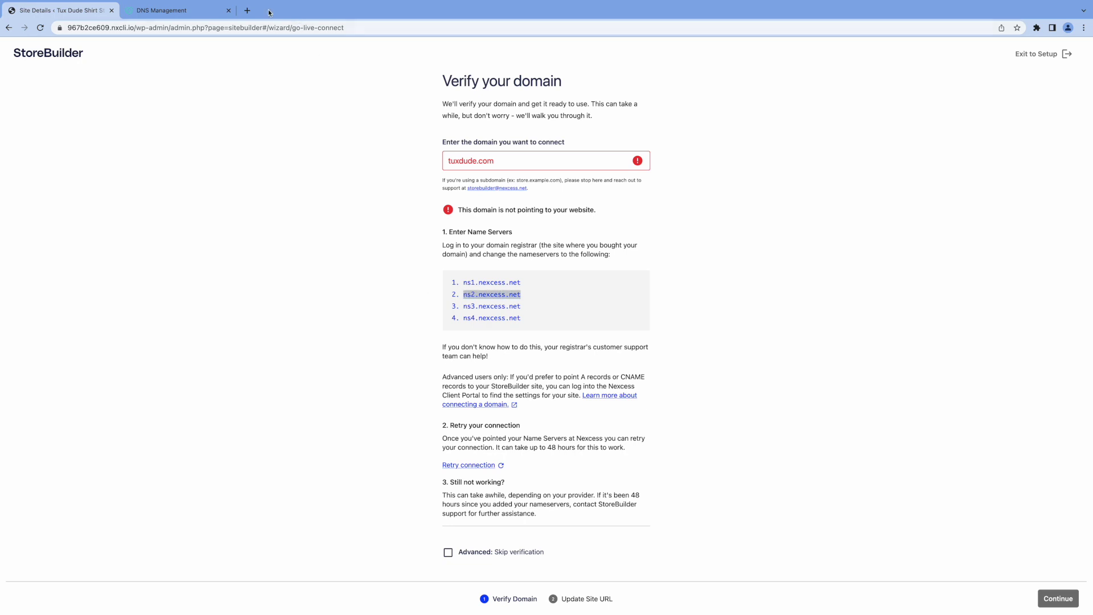
left_click(191, 9)
left_click_drag(452, 341, 293, 339)
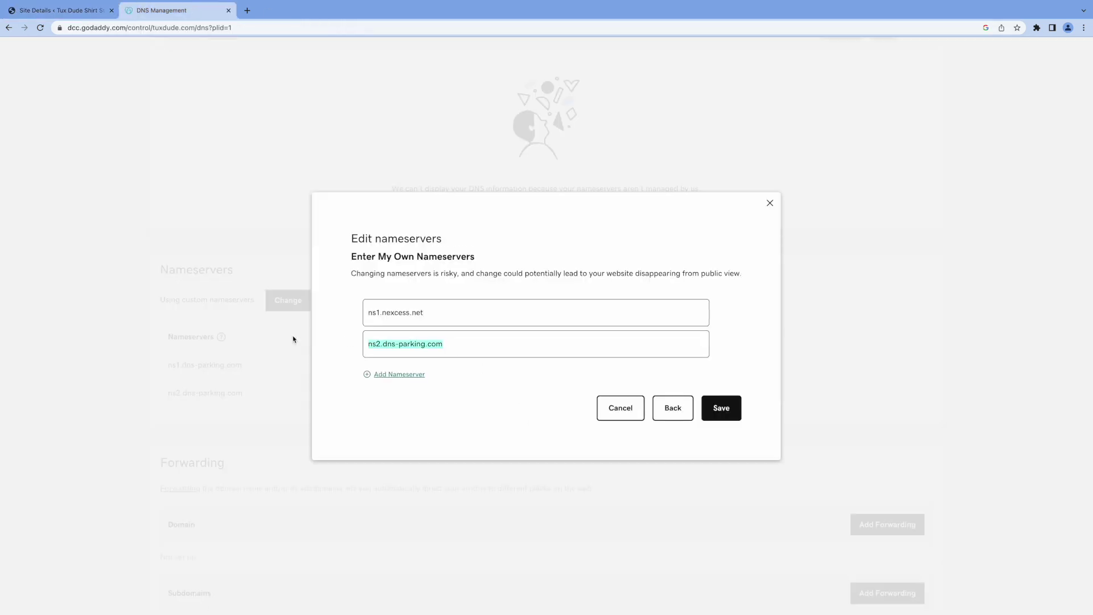
key("ctrl+v")
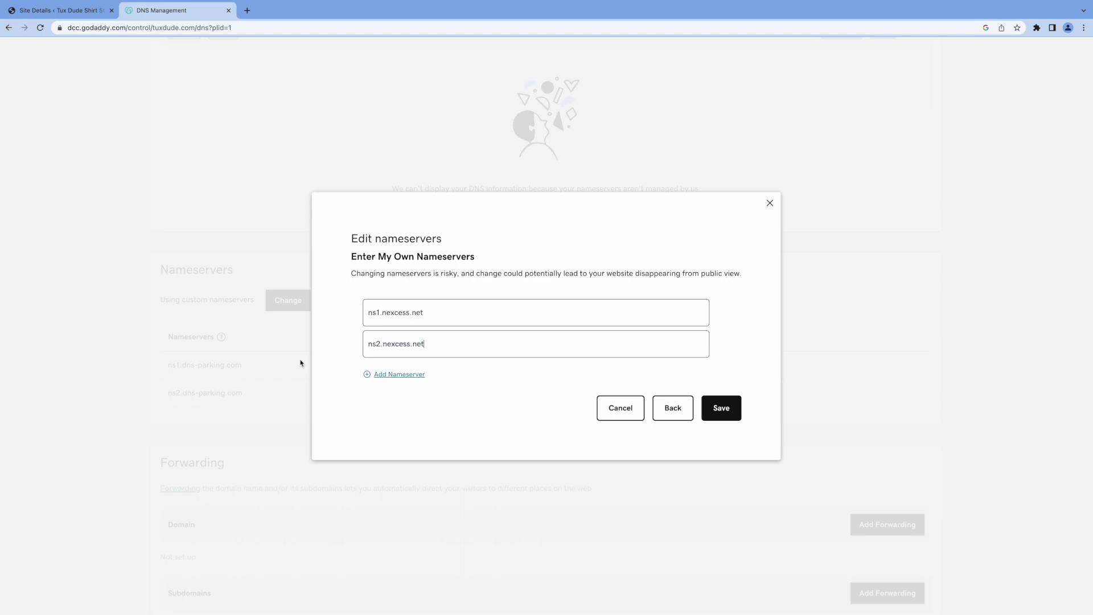
left_click(408, 374)
left_click(85, 9)
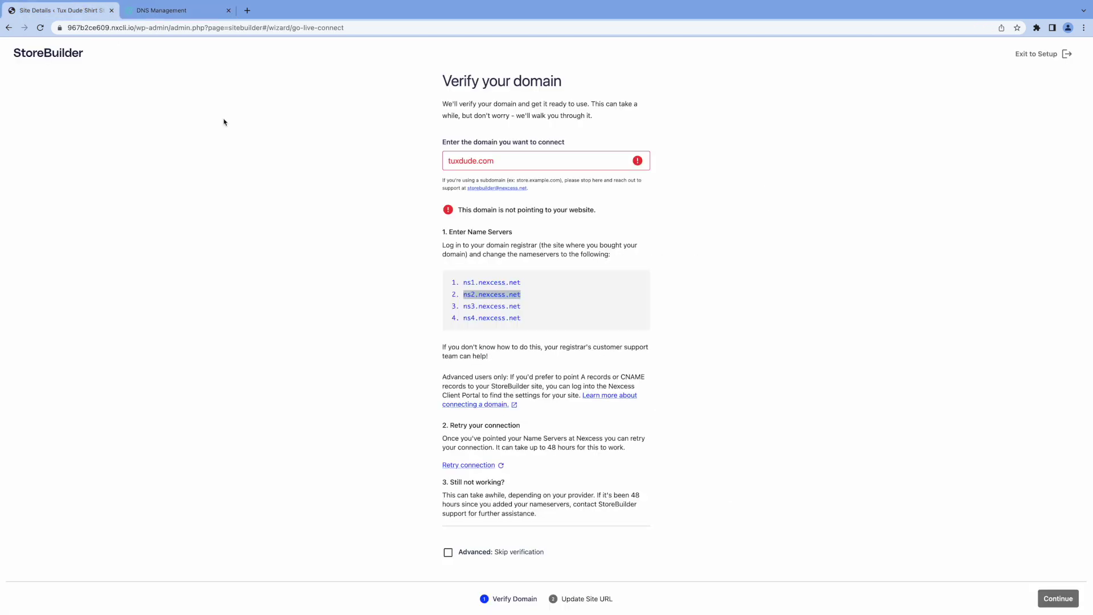
left_click_drag(522, 307, 464, 305)
key("ctrl+c")
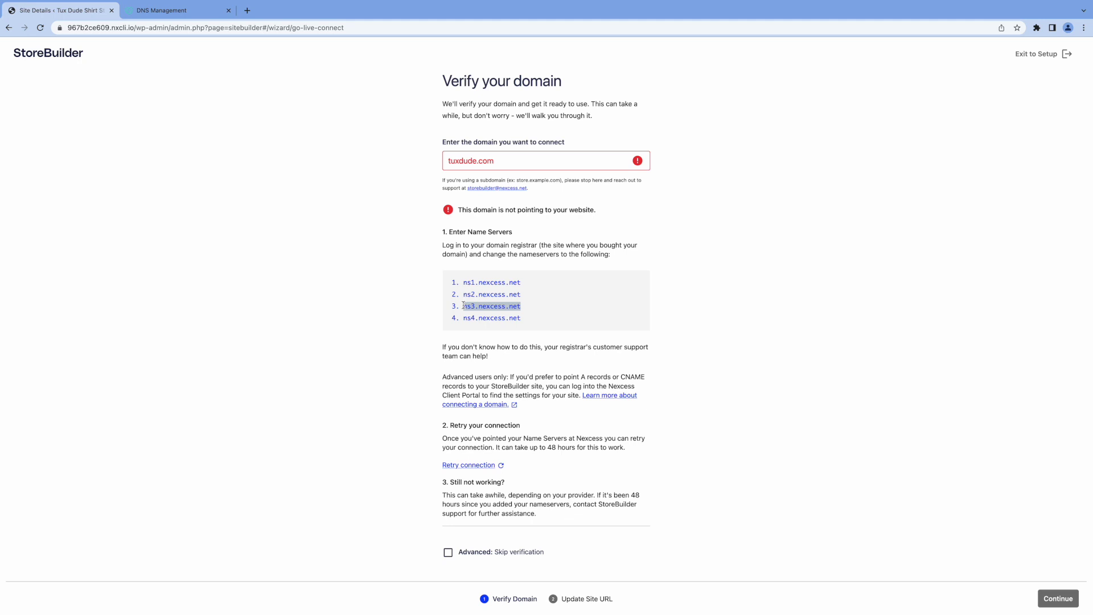
left_click(204, 11)
left_click(443, 367)
key("ctrl+v")
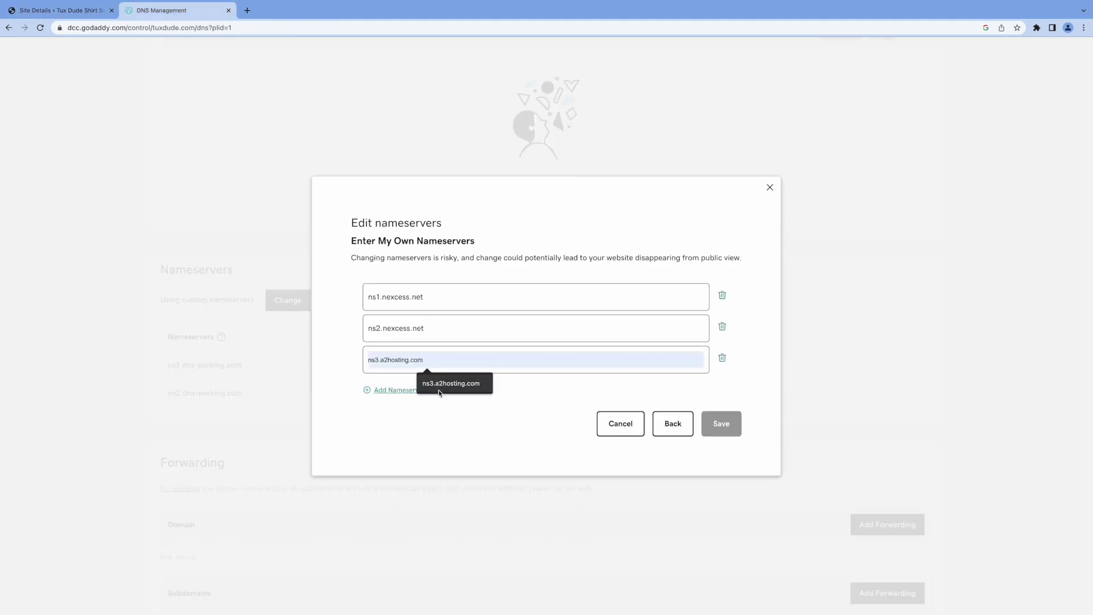
Step: Add a fourth nameserver entry and paste ns4.nexcess.net into it
left_click(409, 390)
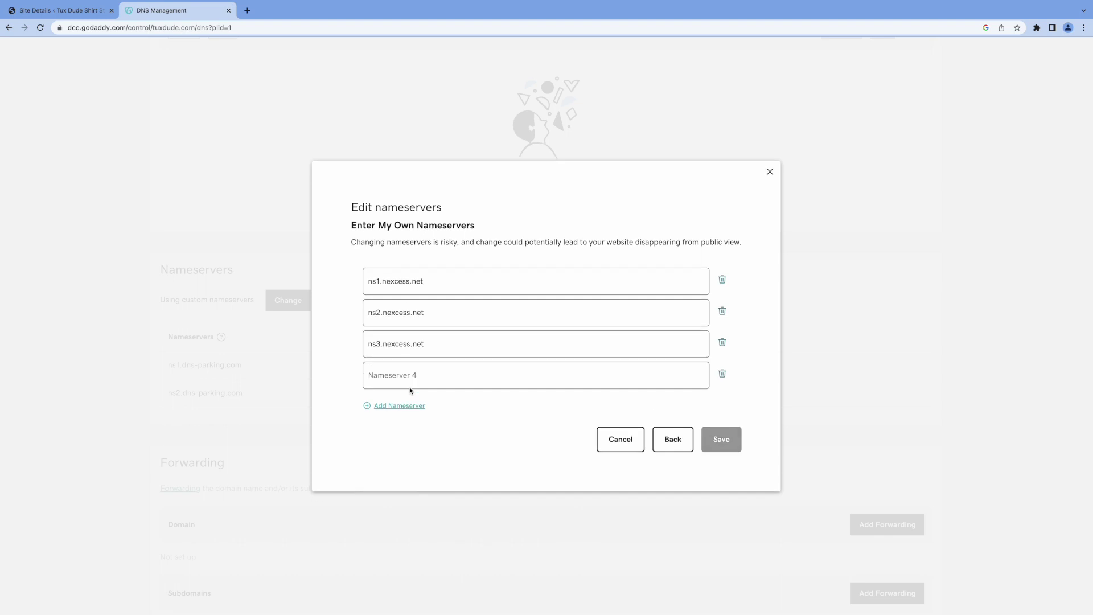
left_click(28, 10)
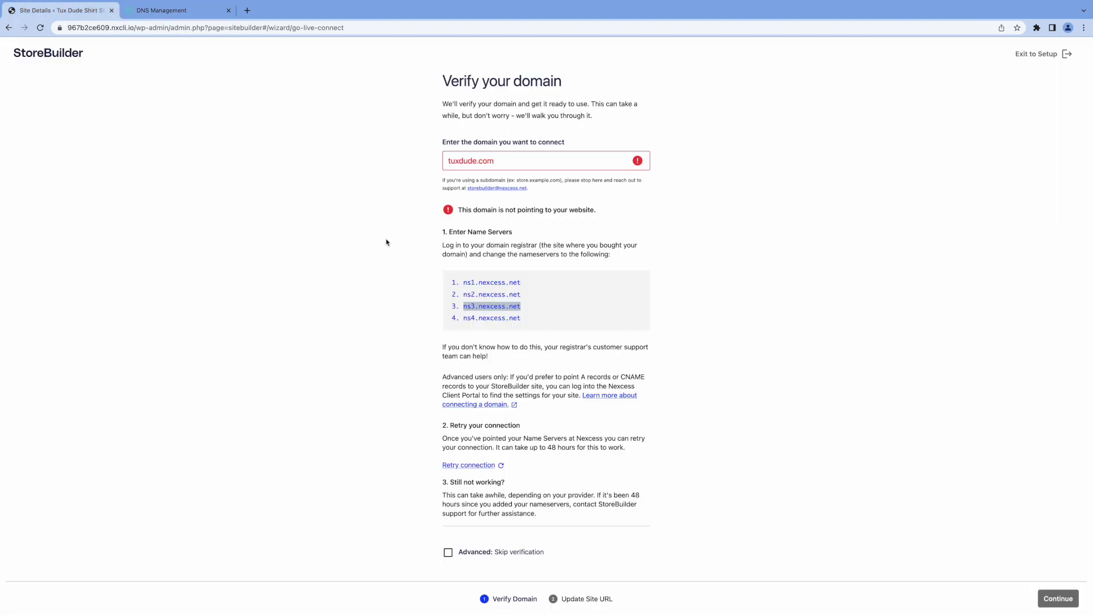
left_click_drag(523, 319, 464, 317)
key("ctrl+c")
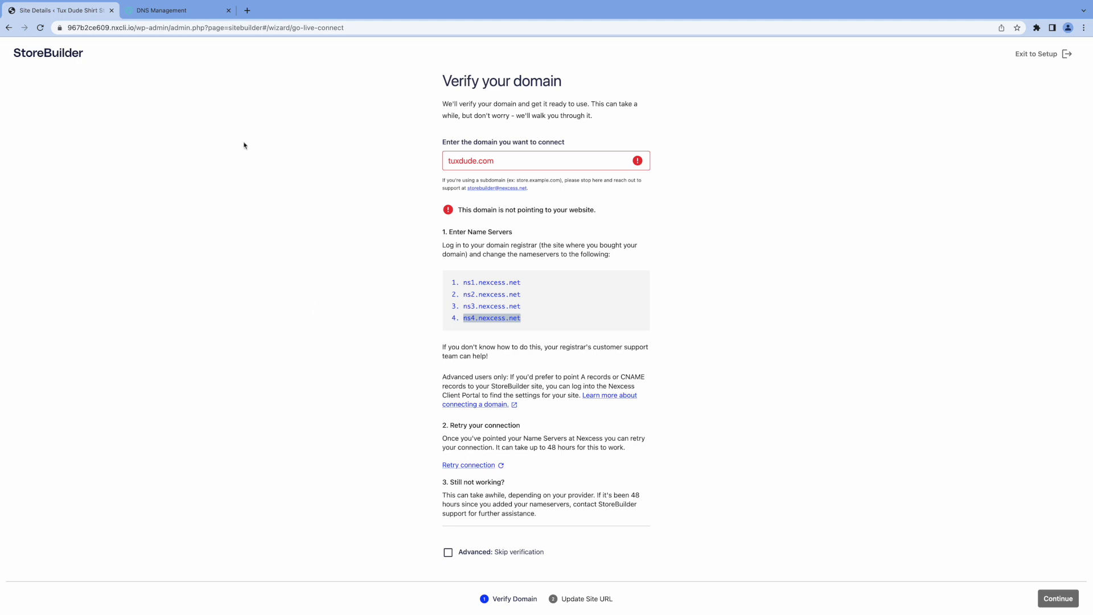
left_click(161, 12)
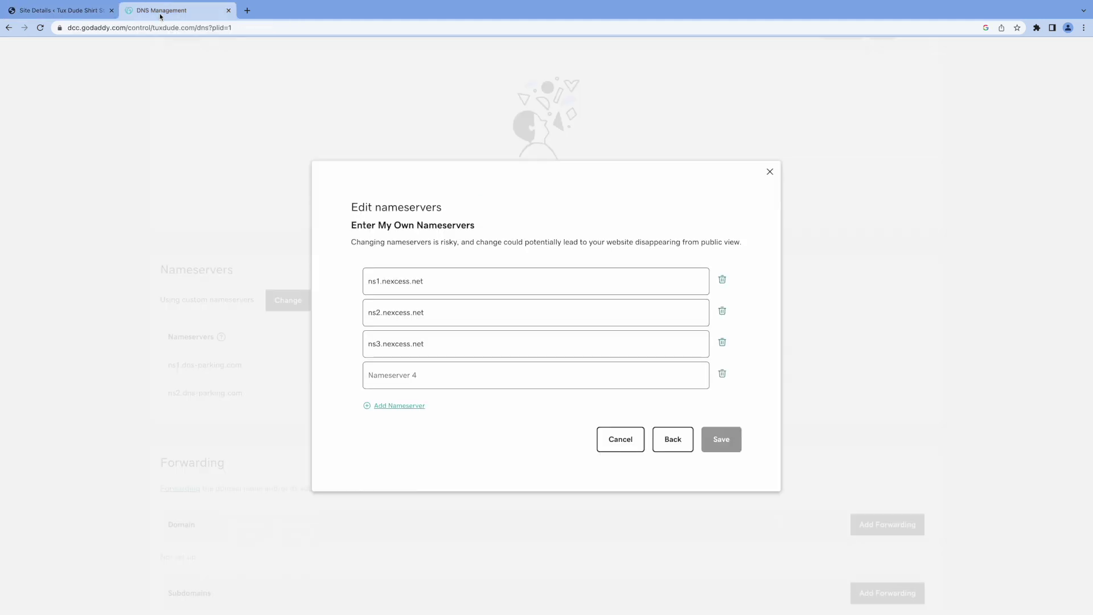
left_click(367, 375)
key("ctrl+v")
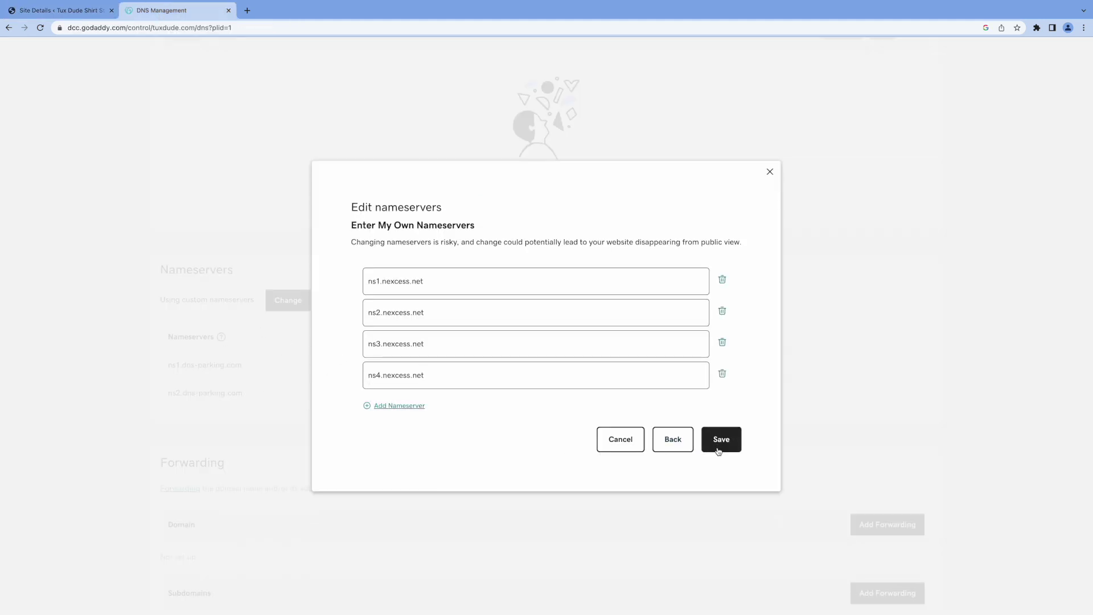
Step: Save the four nameservers, give consent, confirm the update, and close the DNS page
left_click(721, 446)
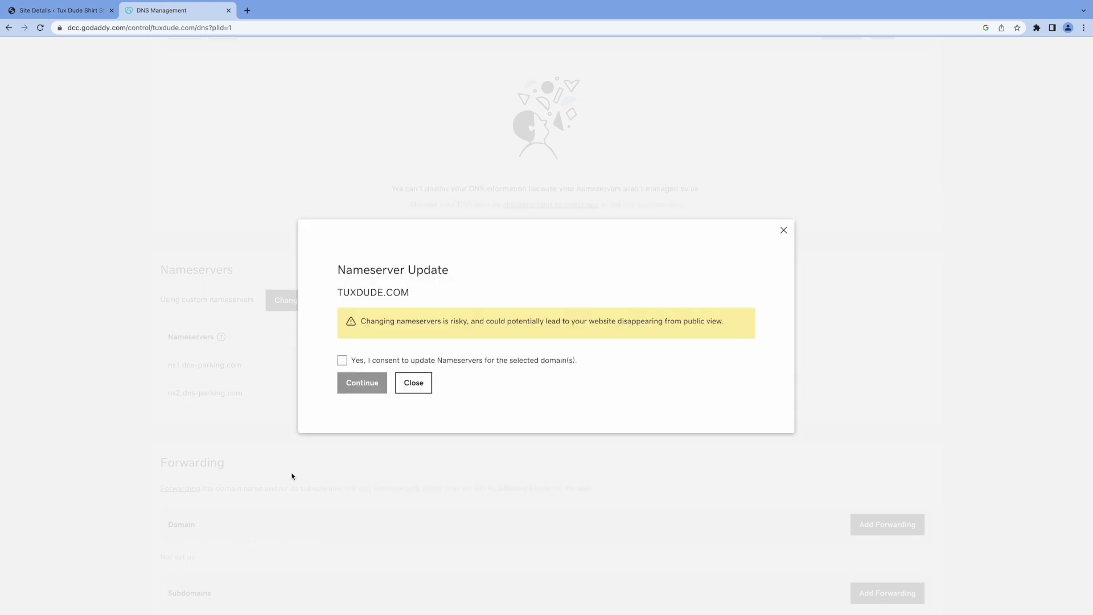
left_click(342, 360)
left_click(364, 383)
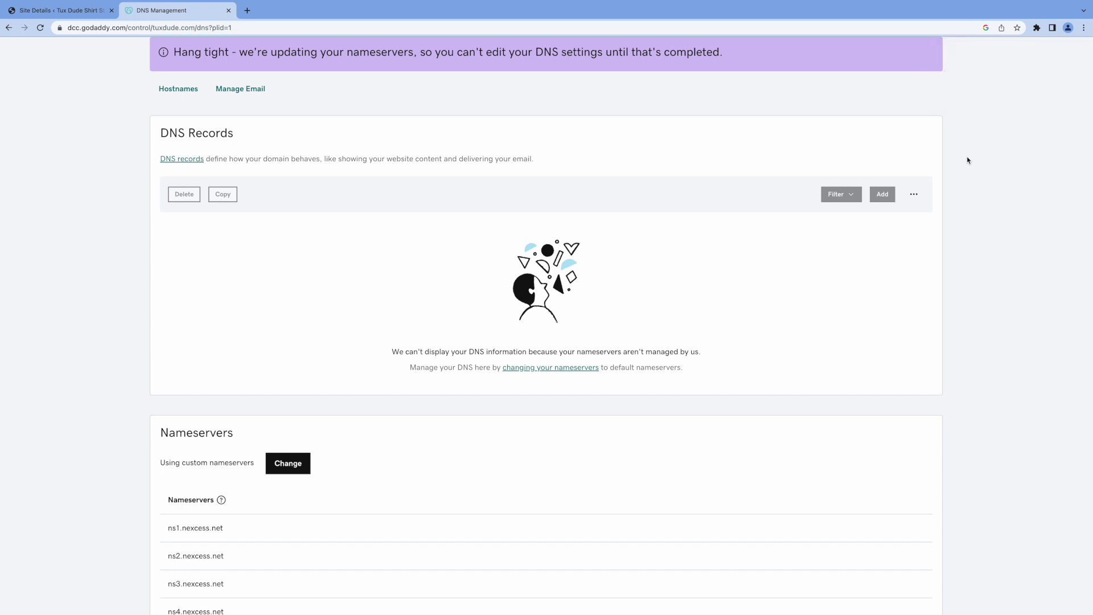
key("super+w")
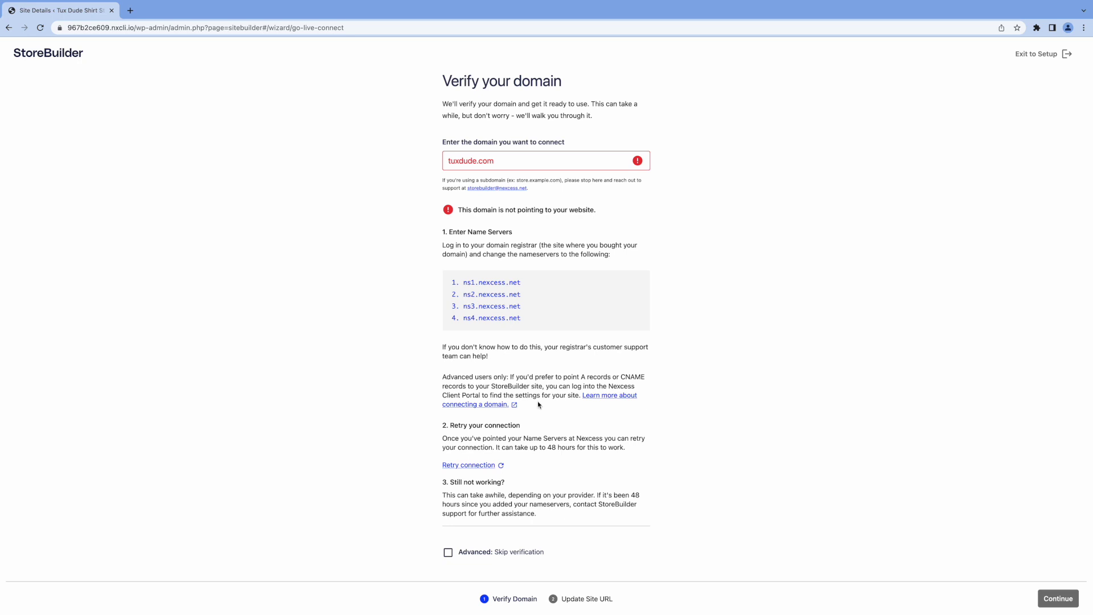
Step: Retry the connection to verify tuxdude.com, continue, and begin the Site URL update
left_click(472, 471)
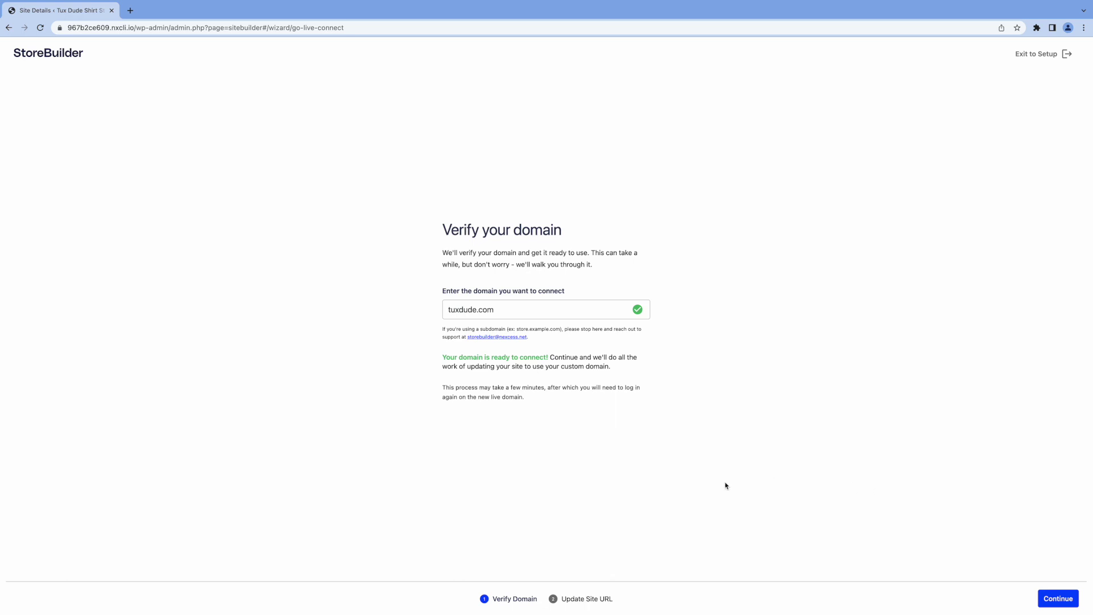
left_click(1039, 604)
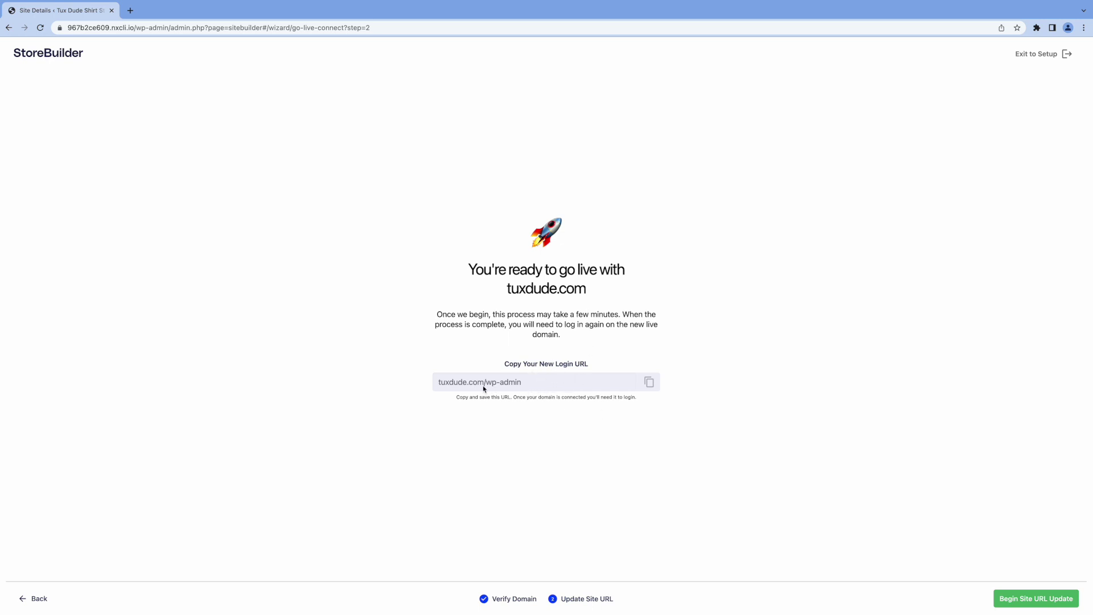
left_click_drag(541, 386, 378, 378)
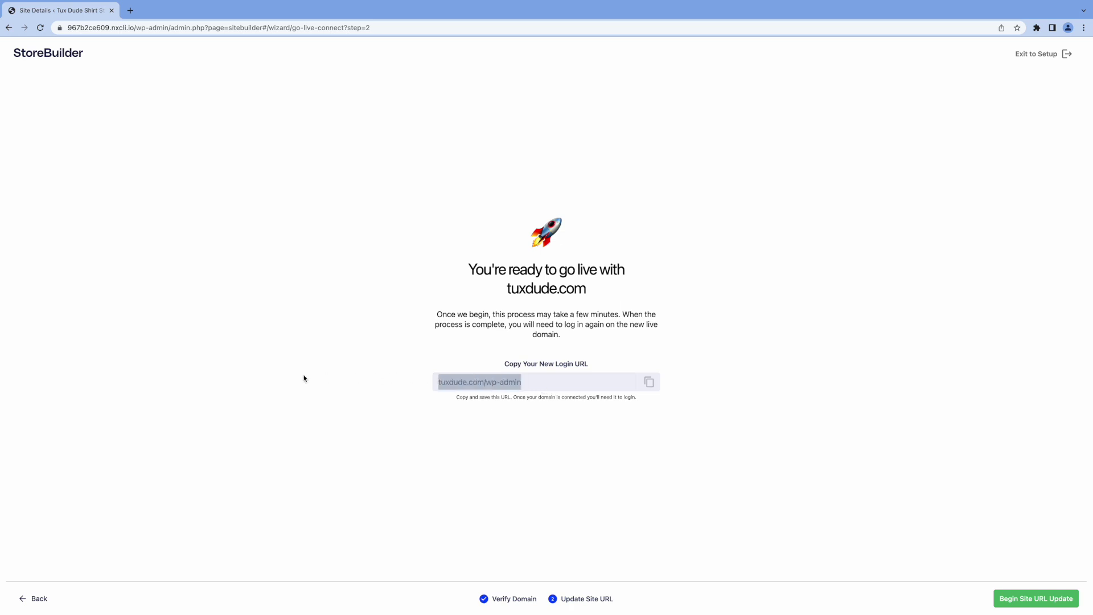
left_click(458, 419)
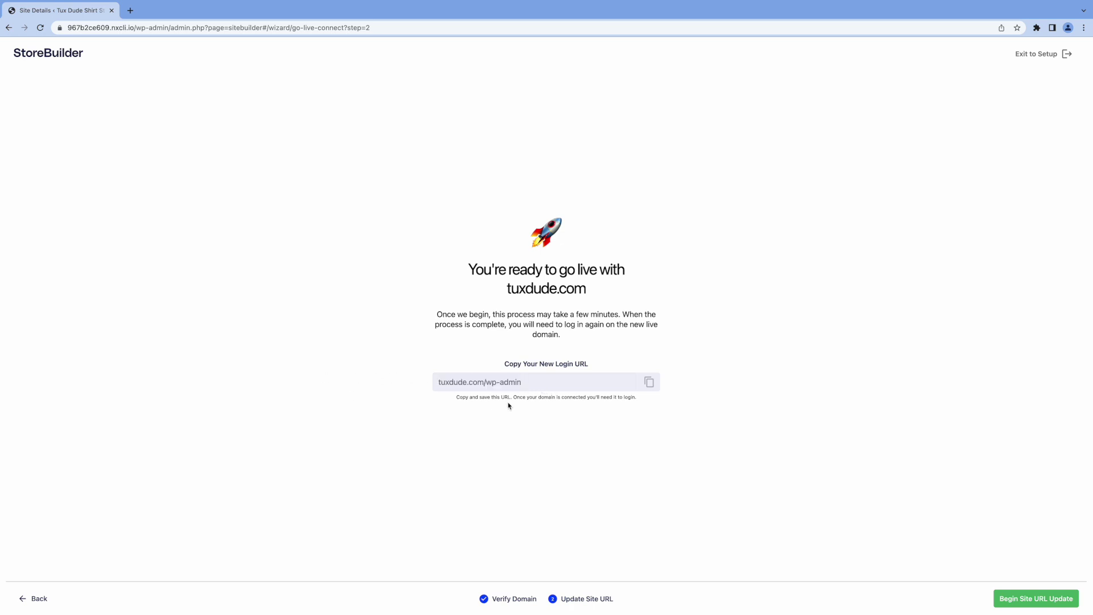
left_click(1028, 599)
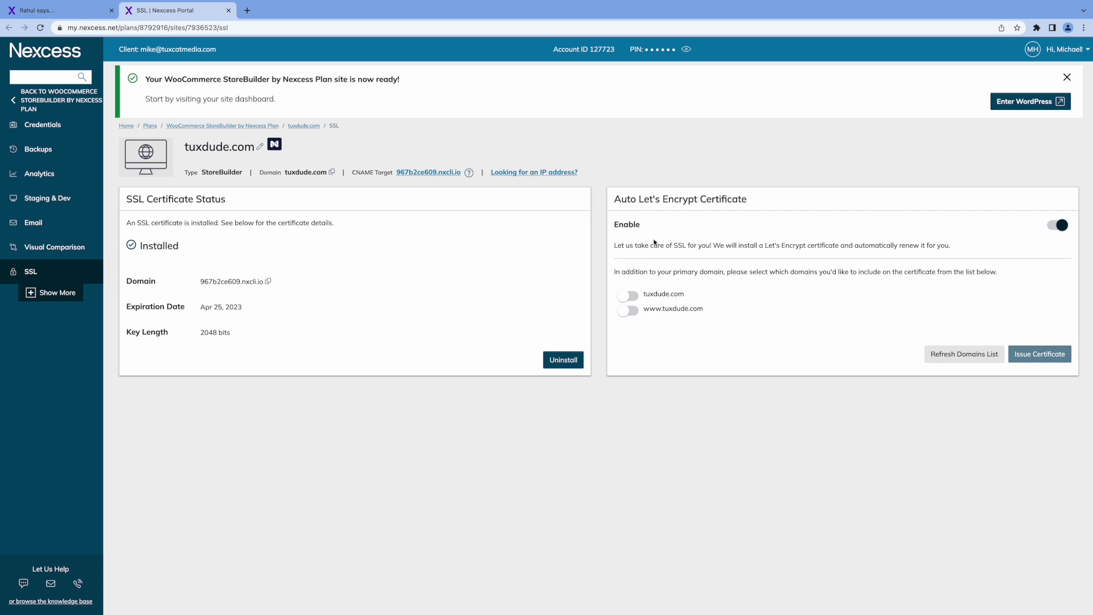
left_click(629, 295)
left_click(637, 312)
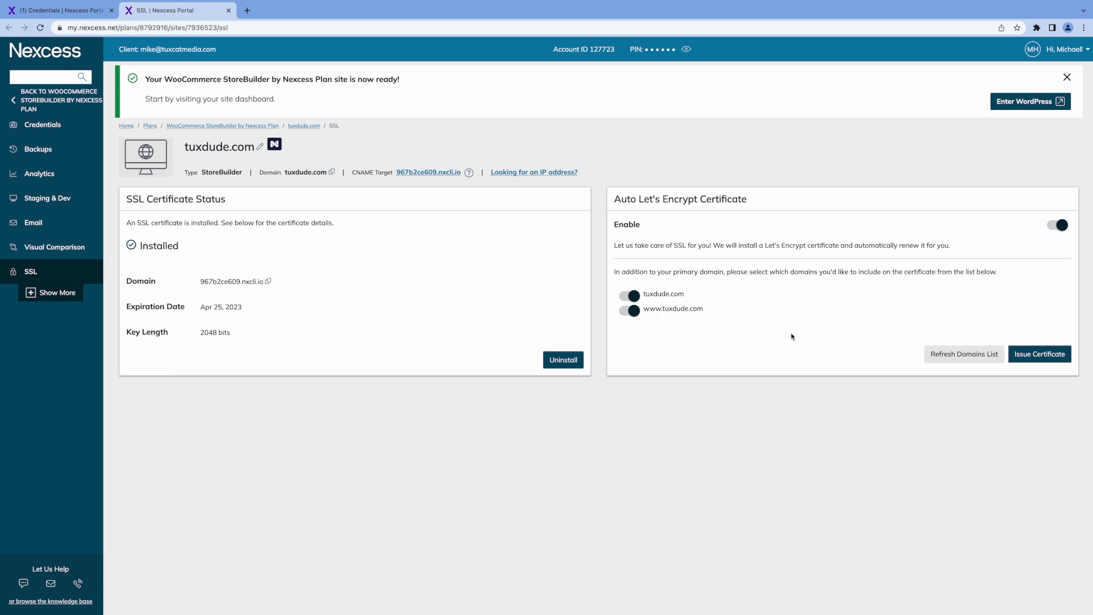
left_click(1030, 356)
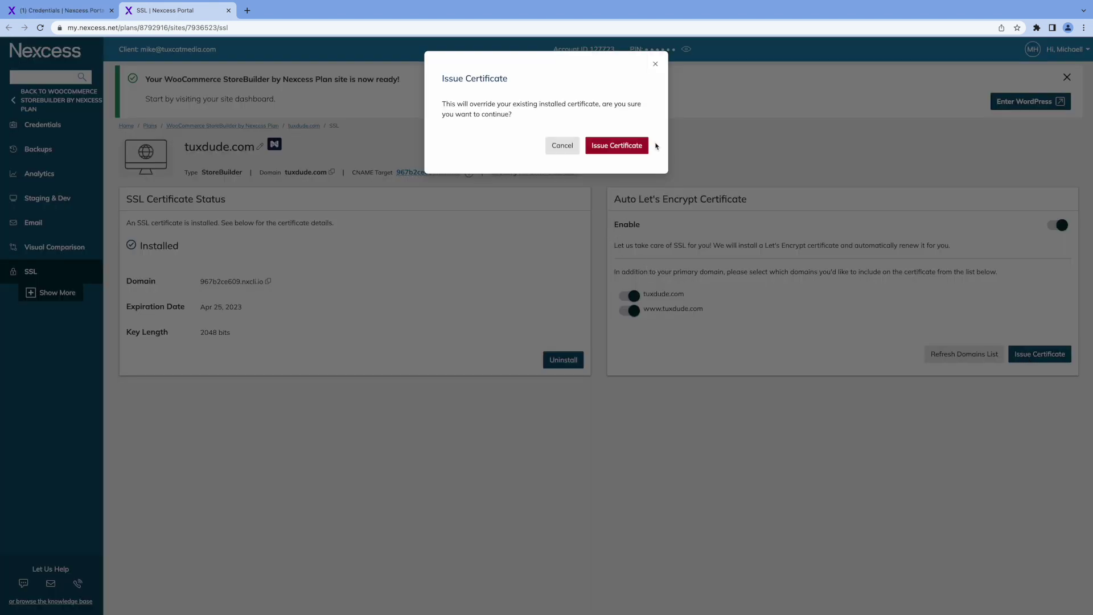
left_click(616, 146)
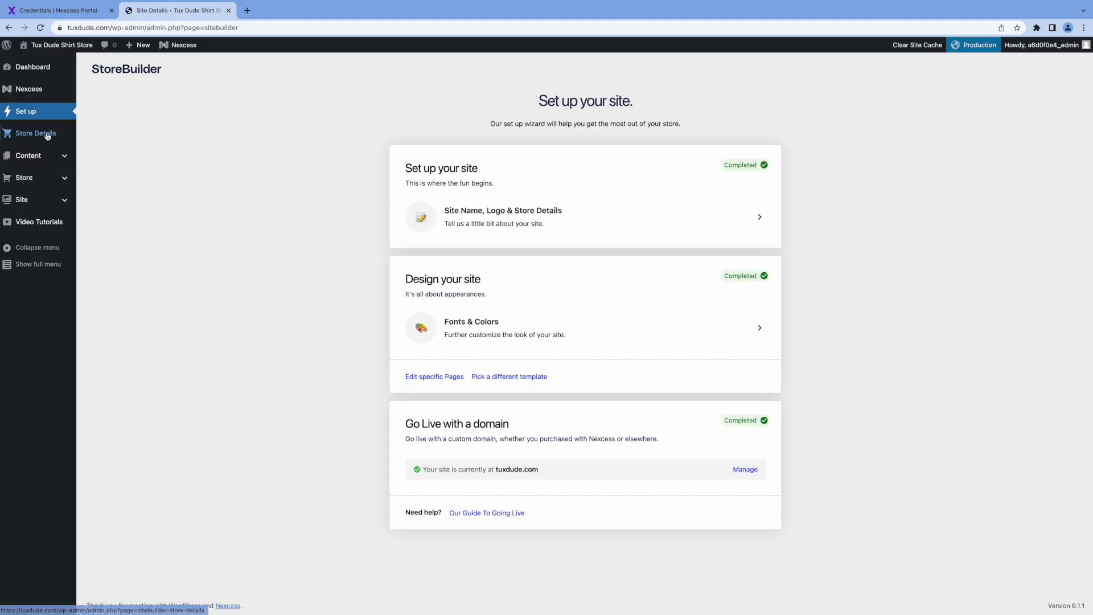
left_click(46, 135)
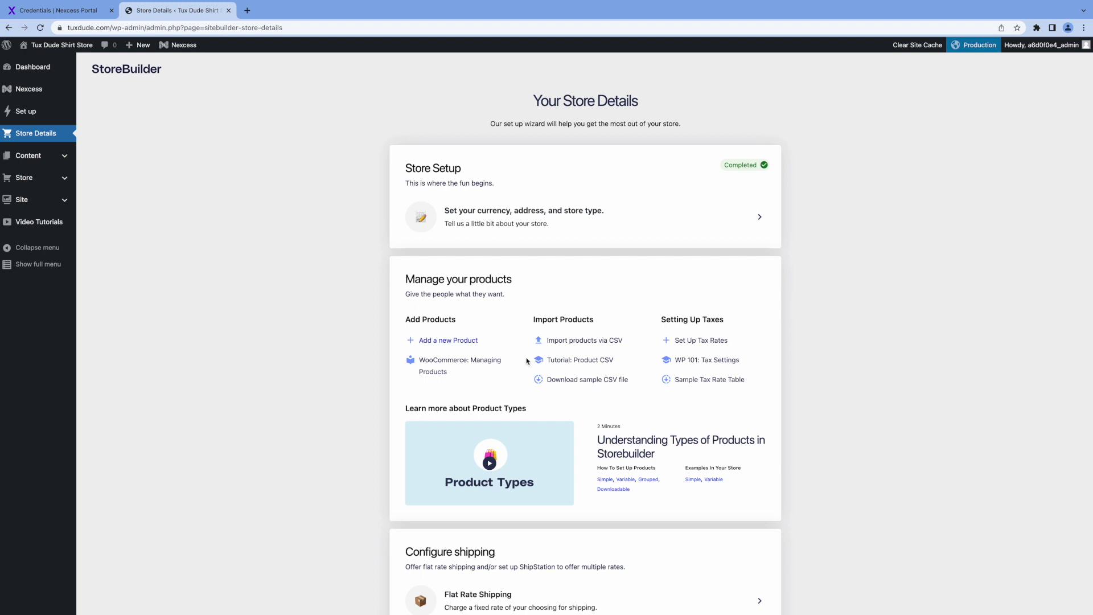
Step: Scroll to Configure shipping and open the Flat Rate Settings to reach the shipping zones
scroll(870, 415, "down", 4)
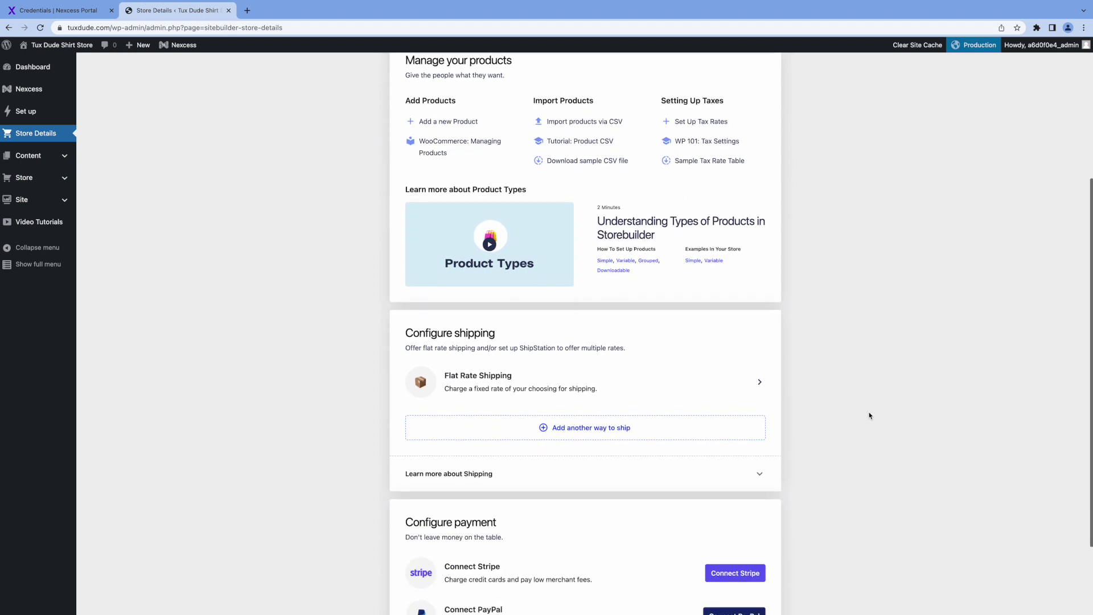
scroll(870, 416, "down", 1)
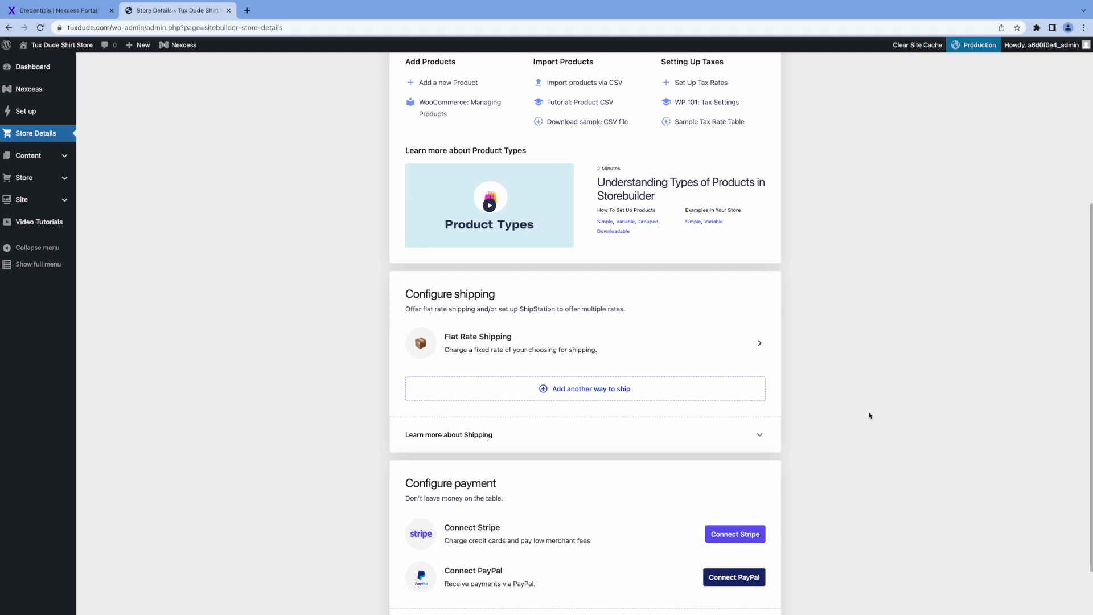
scroll(869, 416, "down", 1)
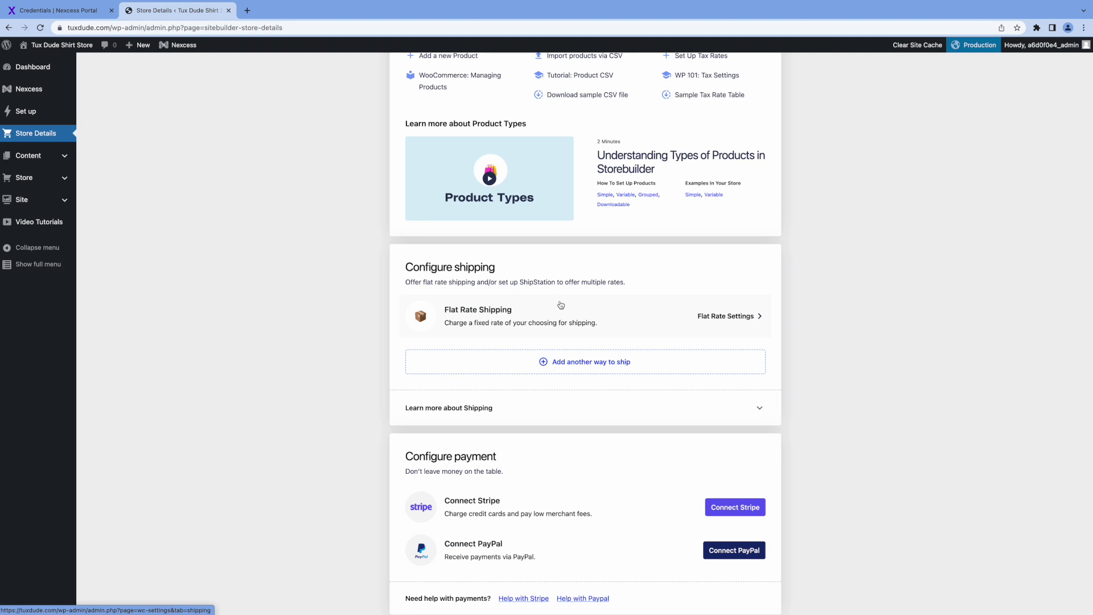
left_click(706, 317)
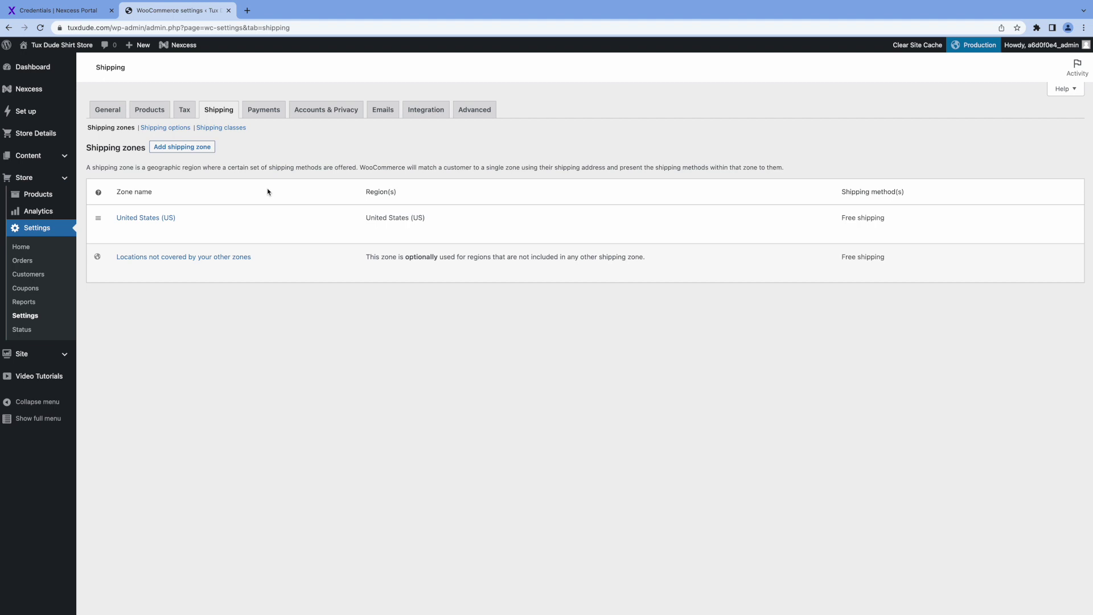
Step: Add a Flat rate shipping method to the United States (US) zone
left_click(175, 130)
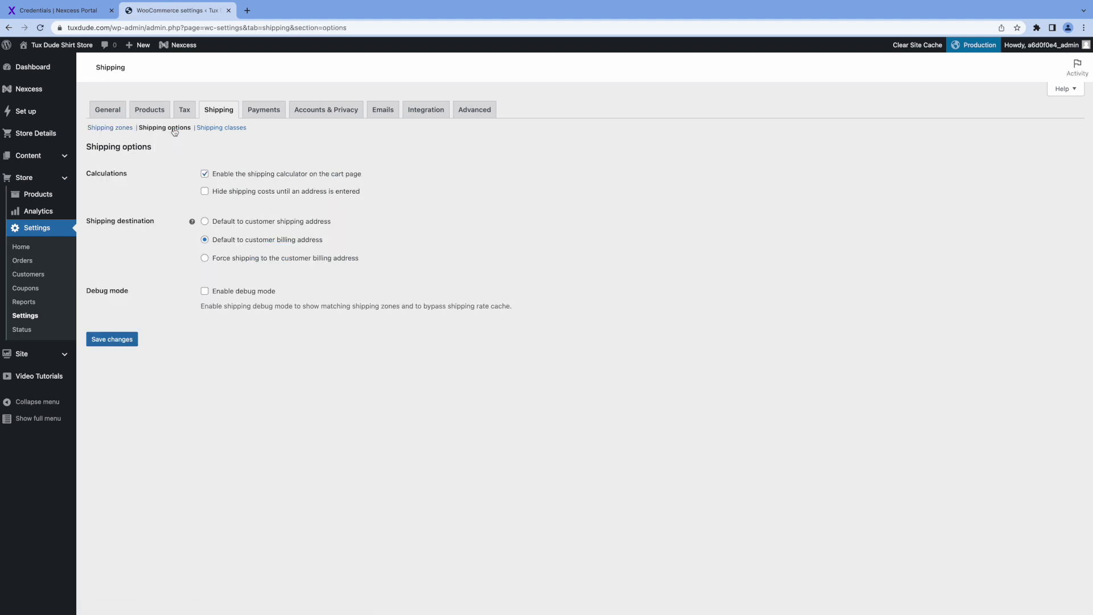
left_click(221, 128)
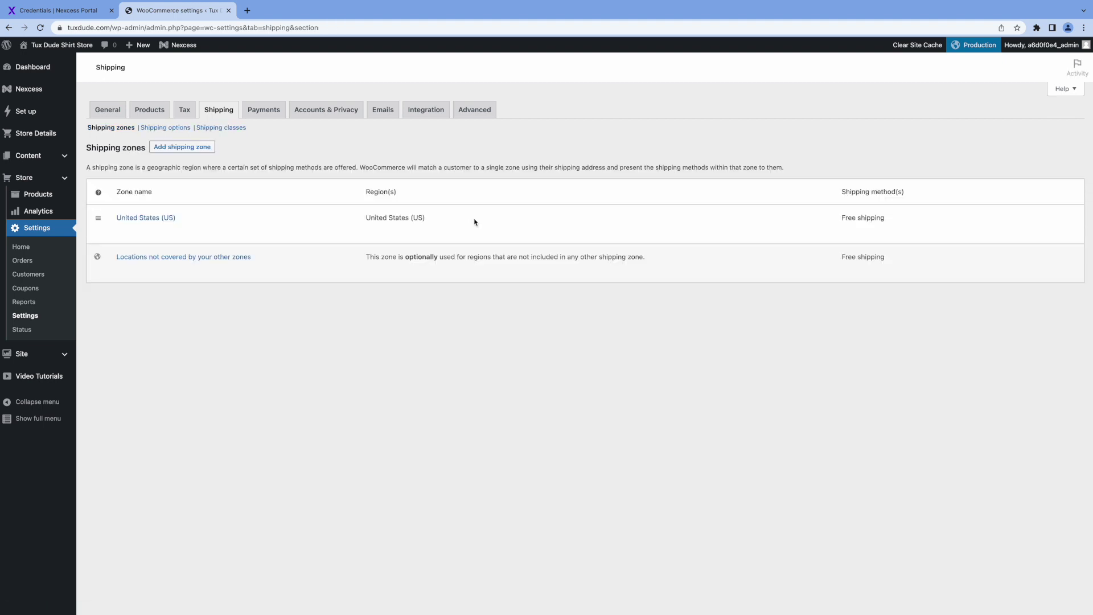
mouse_move(471, 222)
left_click(123, 231)
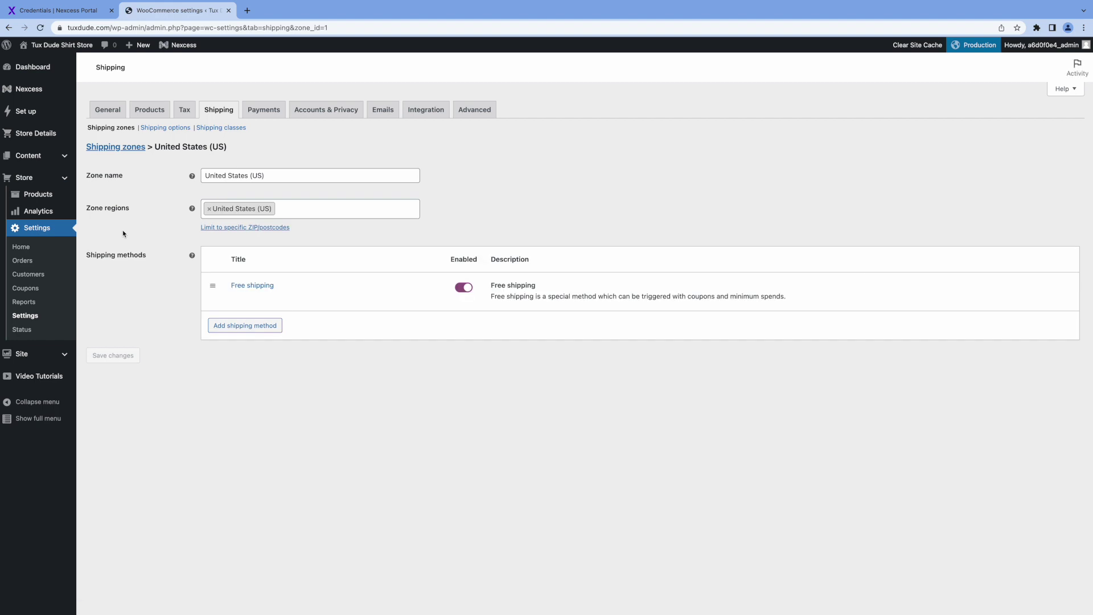
mouse_move(299, 305)
left_click(267, 328)
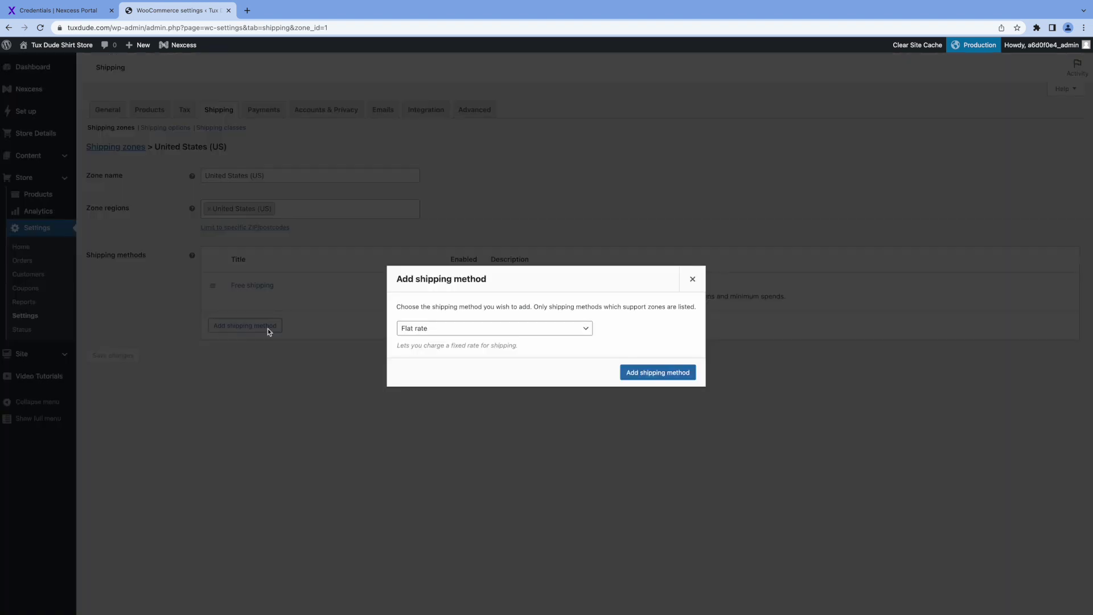
left_click(589, 331)
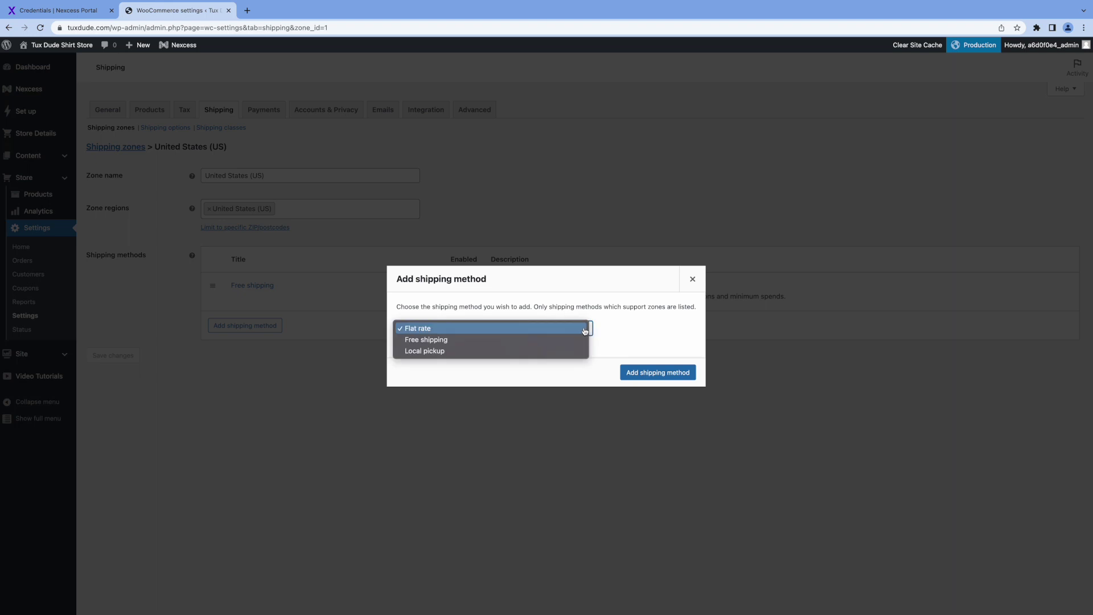
left_click(585, 330)
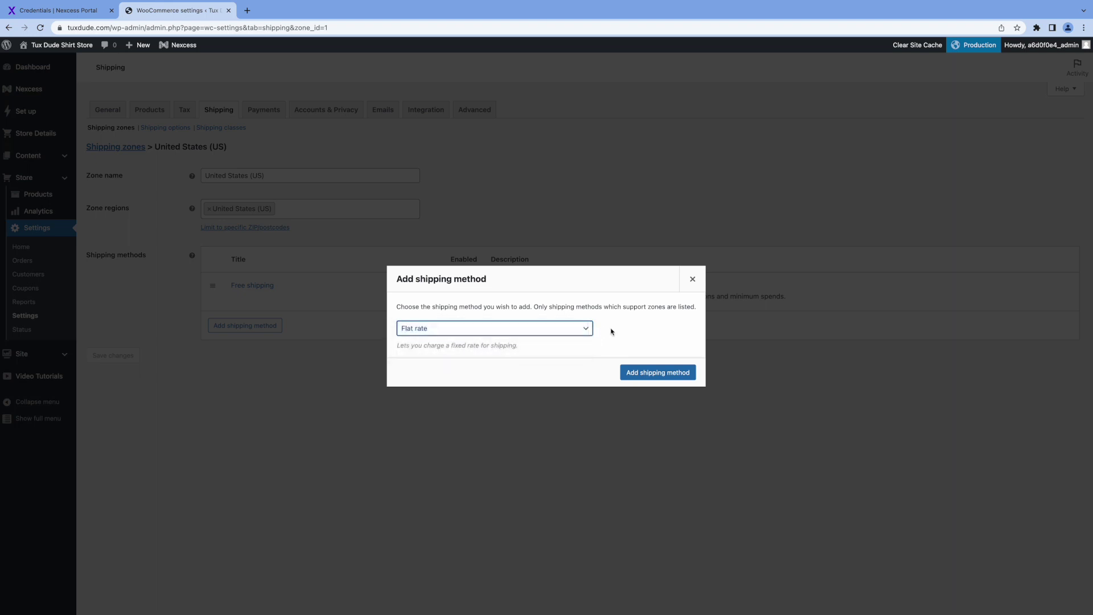
left_click(664, 374)
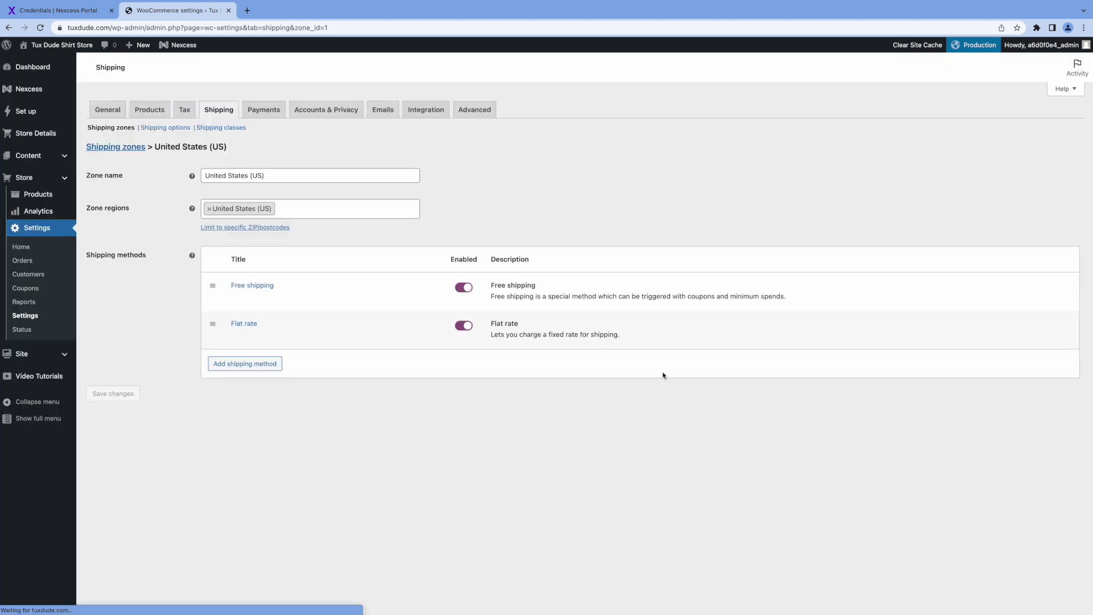
Step: Set the flat rate's cost to 5 and its title to Express, then save
left_click(238, 337)
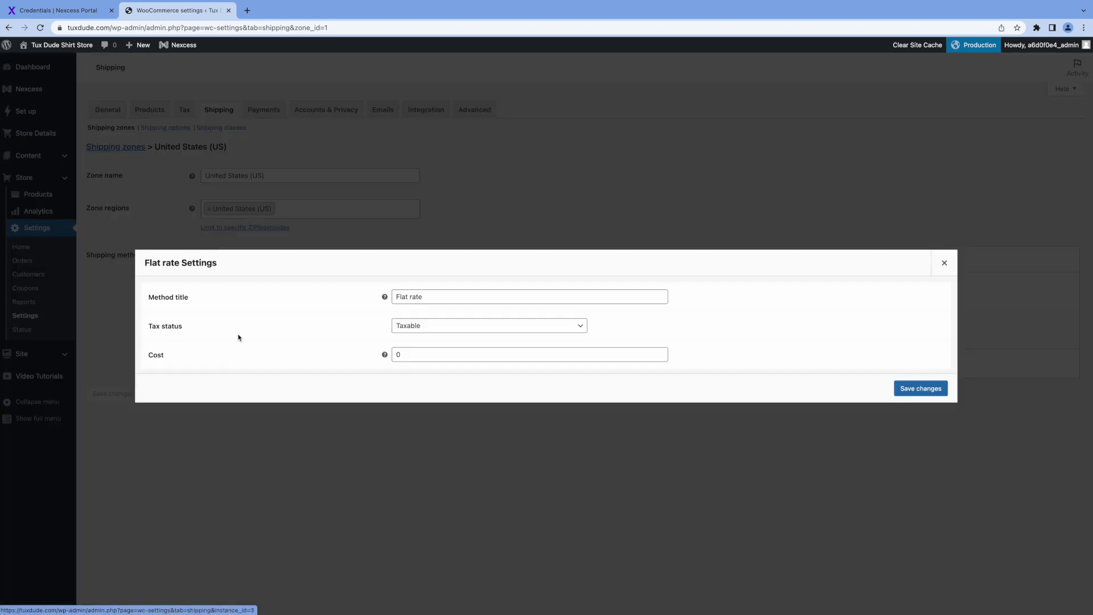
double_click(397, 355)
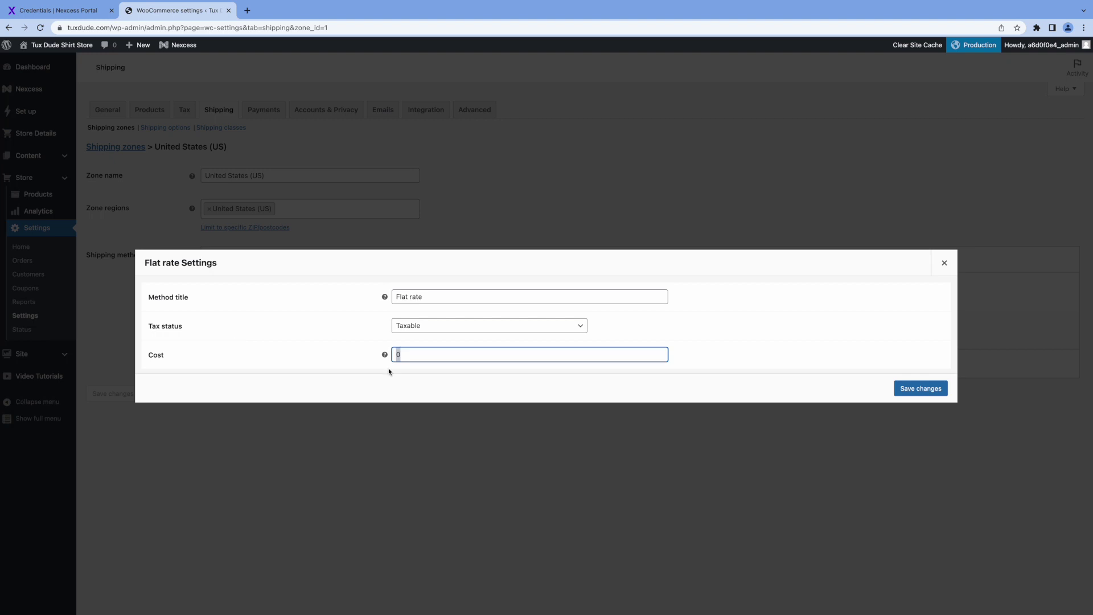
type("5")
left_click_drag(428, 297, 394, 297)
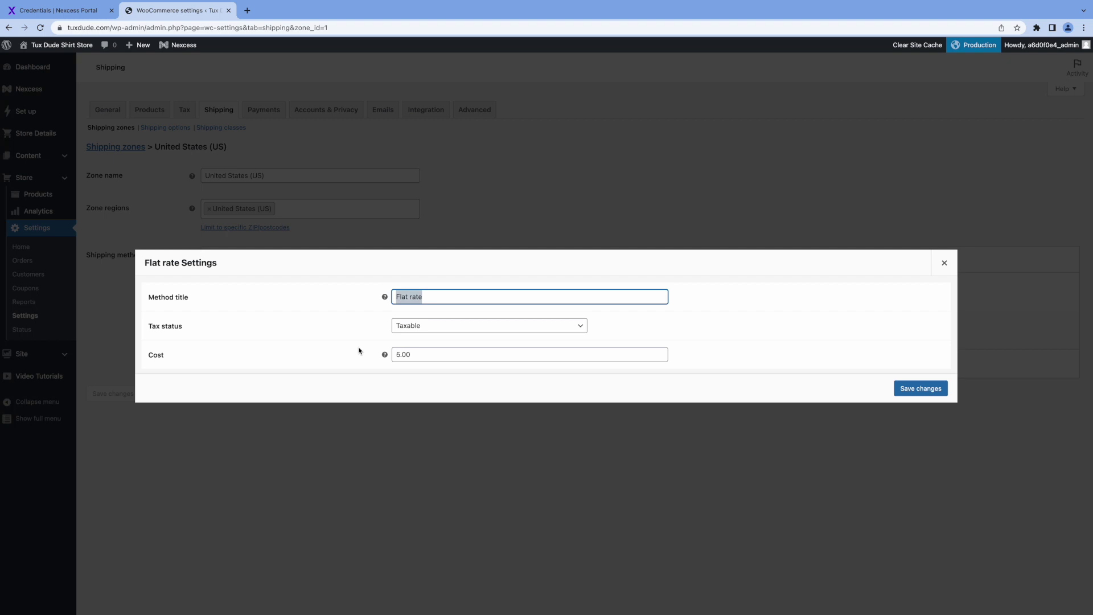
type("Express")
left_click(899, 391)
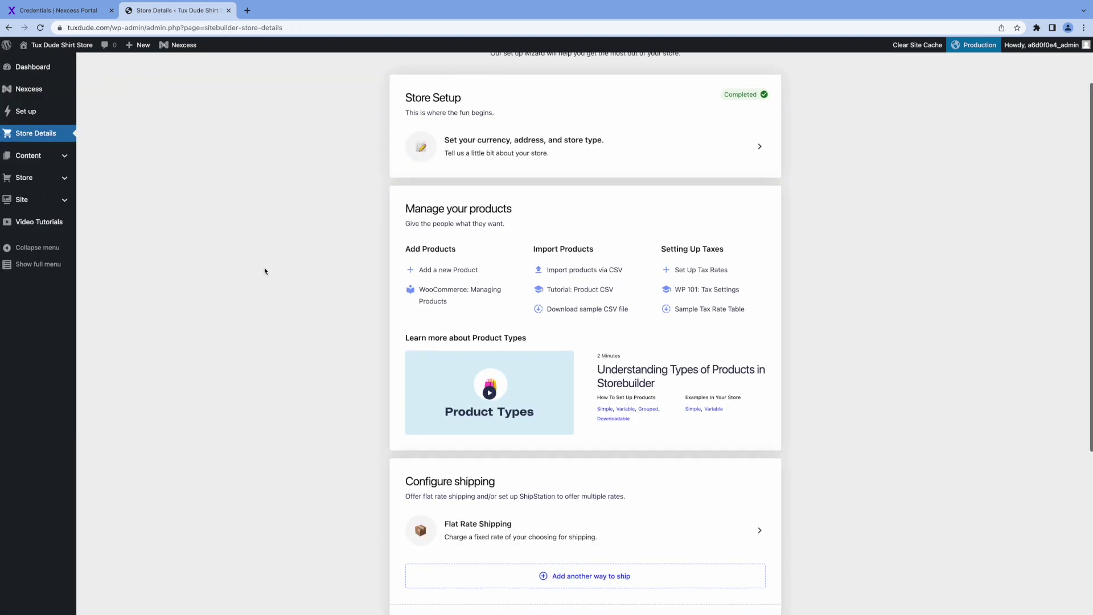
Step: Connect PayPal on the Standard Card Processing plan and activate it
scroll(264, 271, "down", 5)
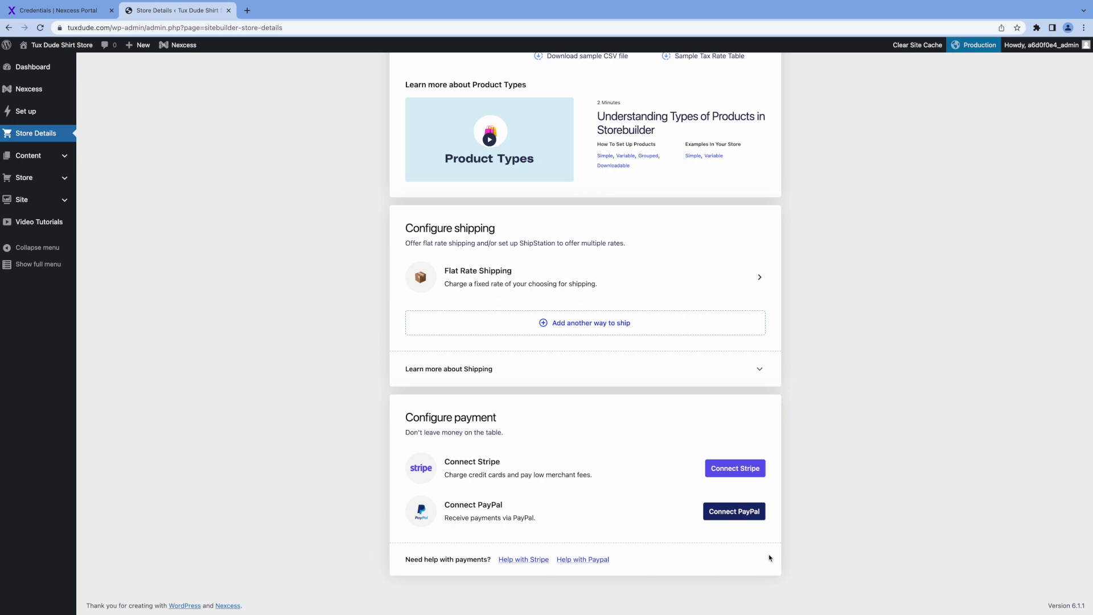
left_click(732, 512)
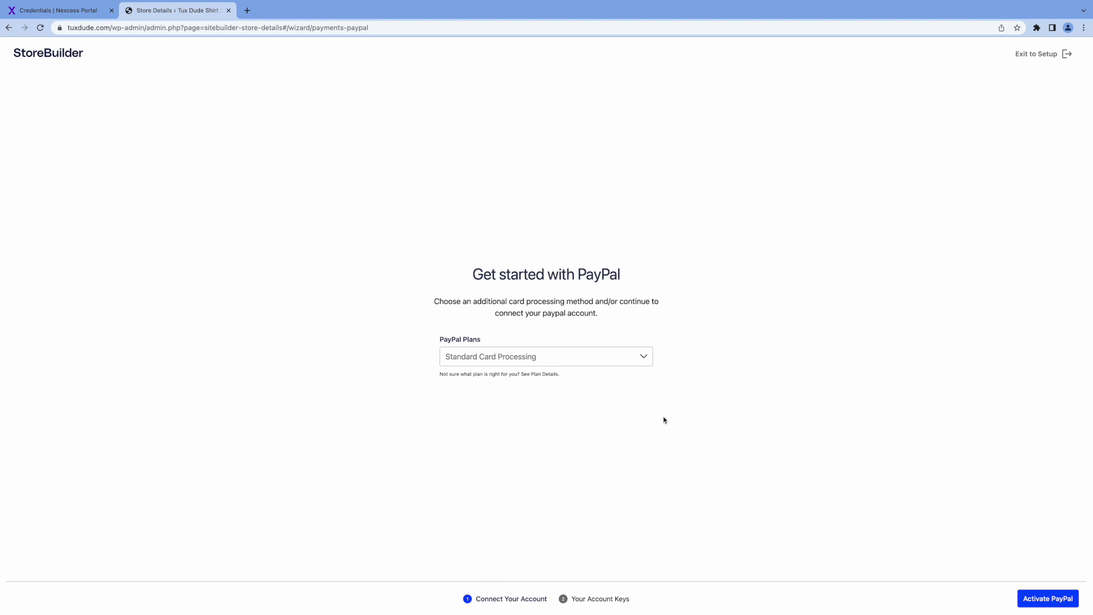
left_click(646, 360)
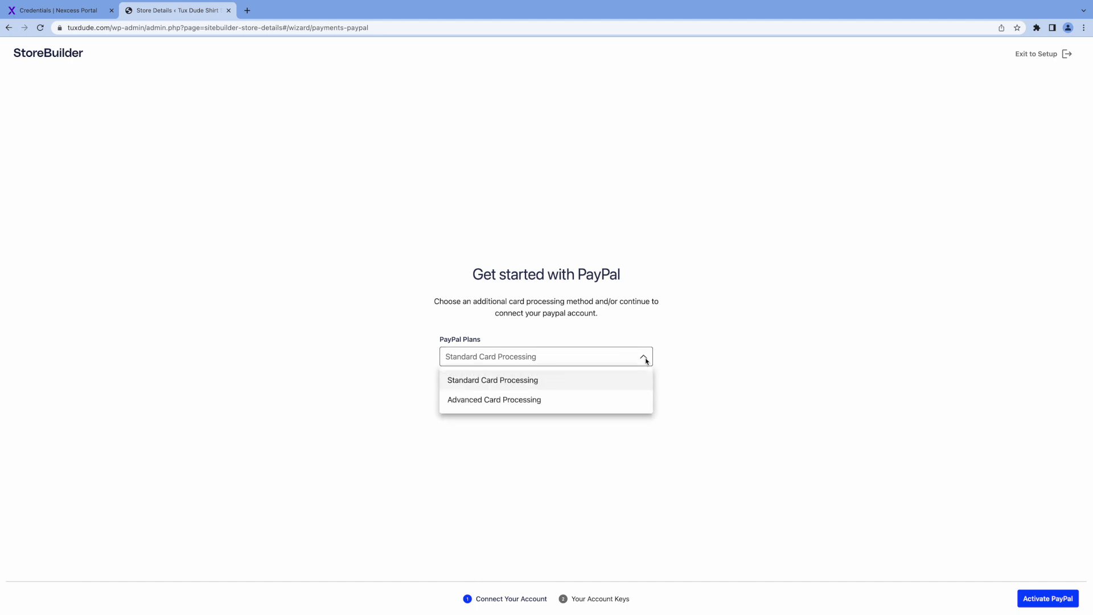
left_click(627, 380)
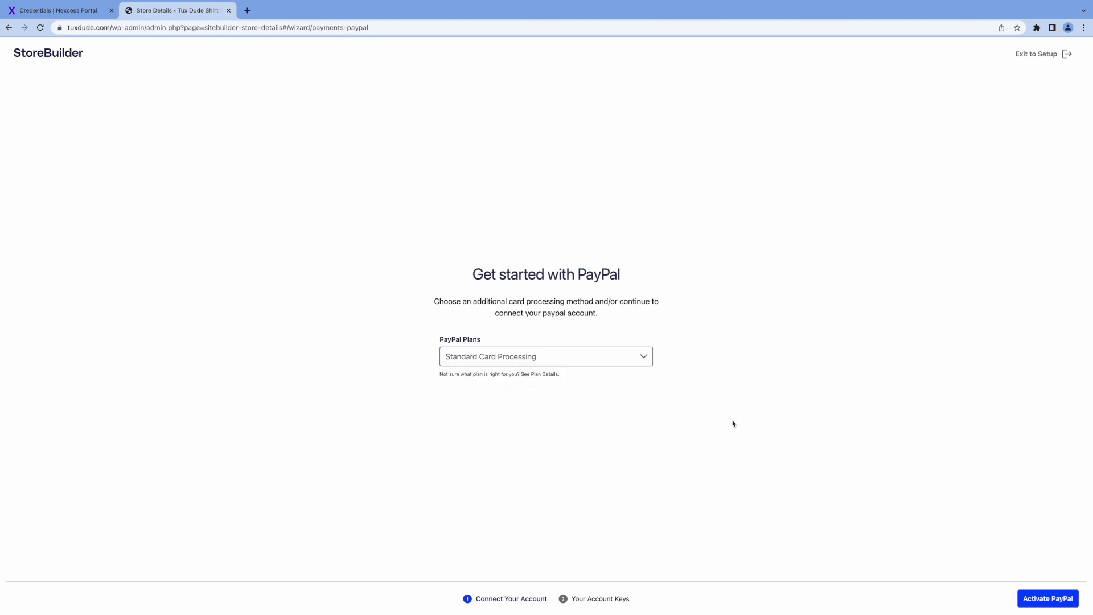
left_click(1040, 600)
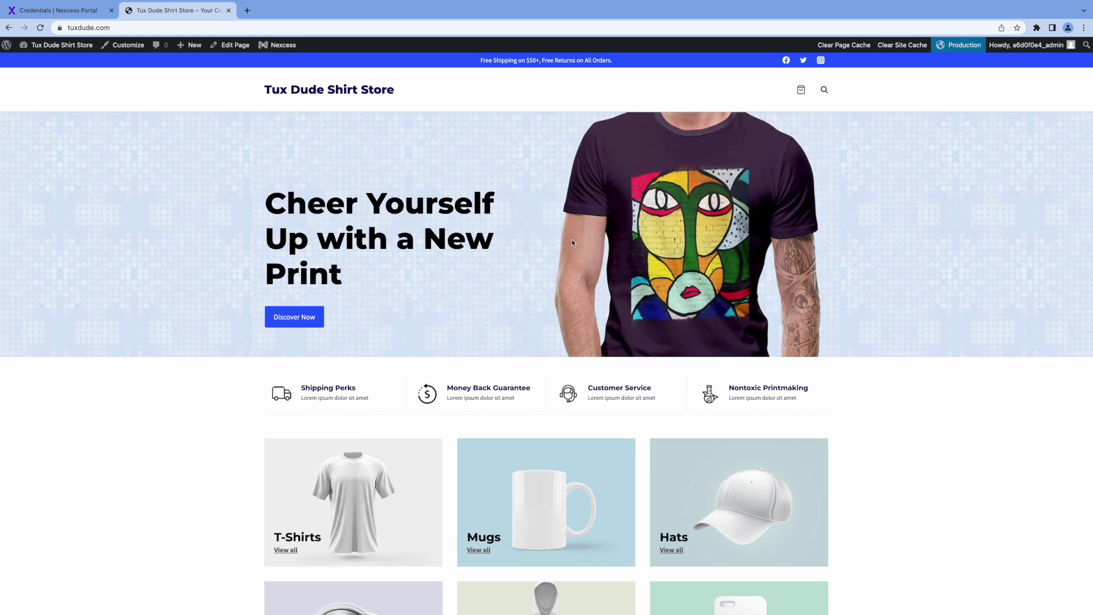
Step: Open the Blue Shirt product from Featured Products and choose size Medium
scroll(630, 317, "down", 7)
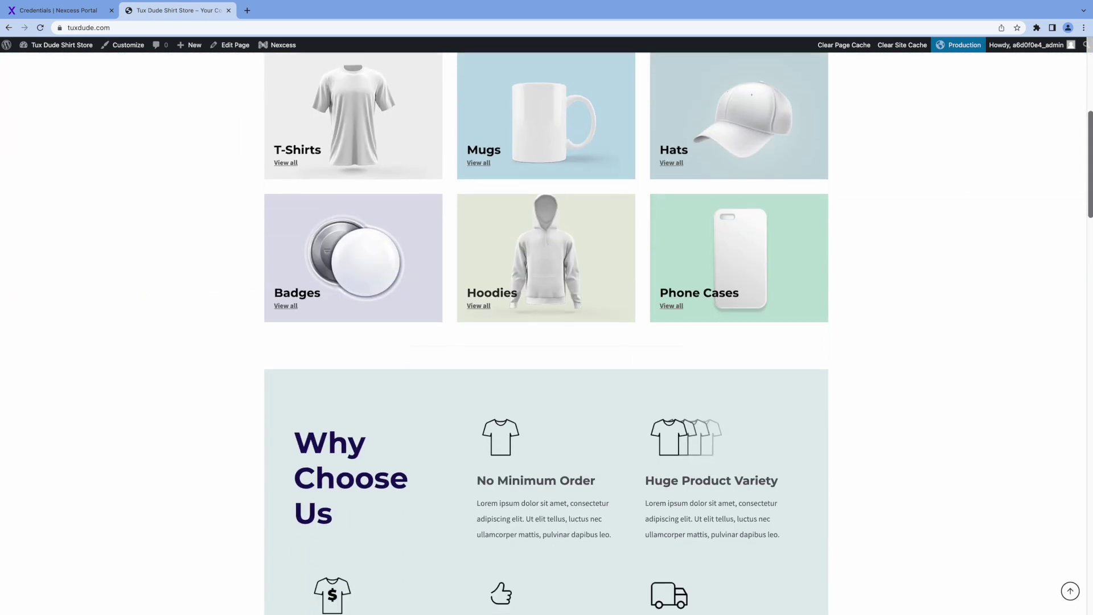
scroll(629, 316, "down", 13)
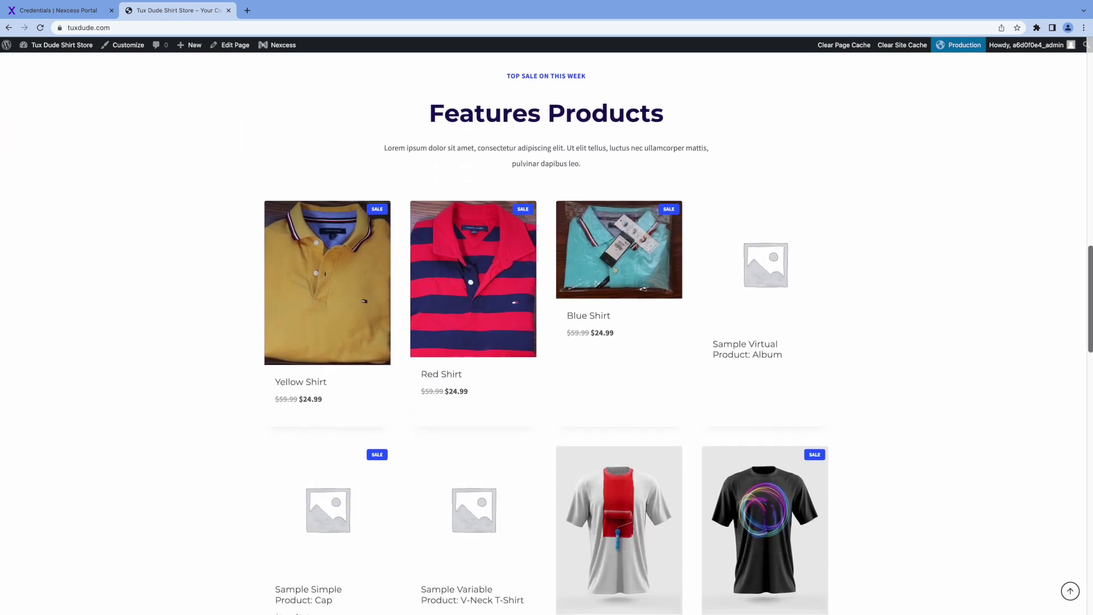
mouse_move(520, 245)
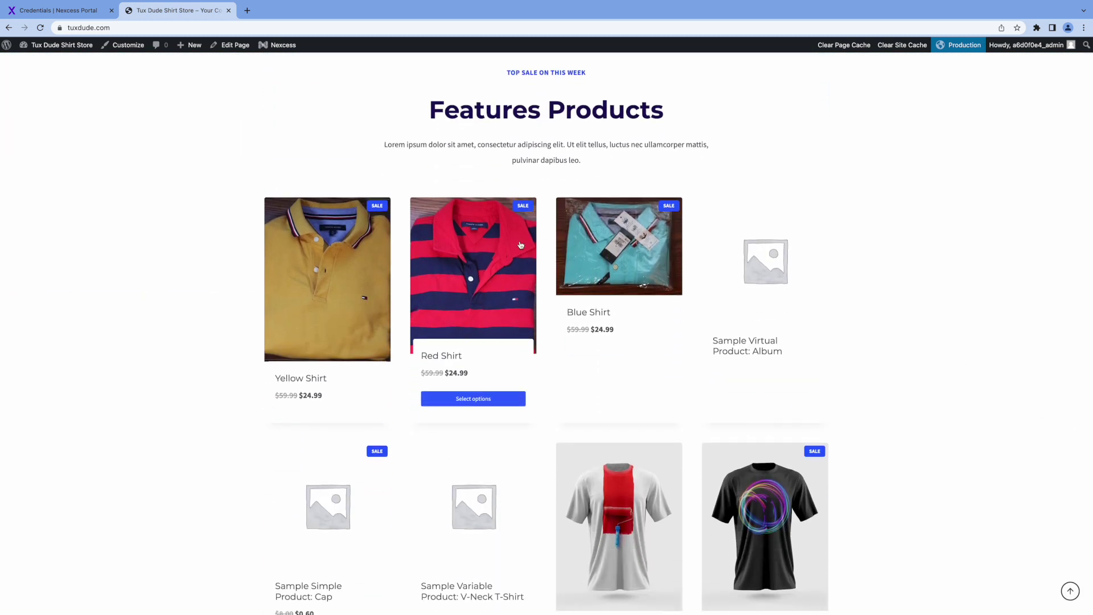
left_click(588, 250)
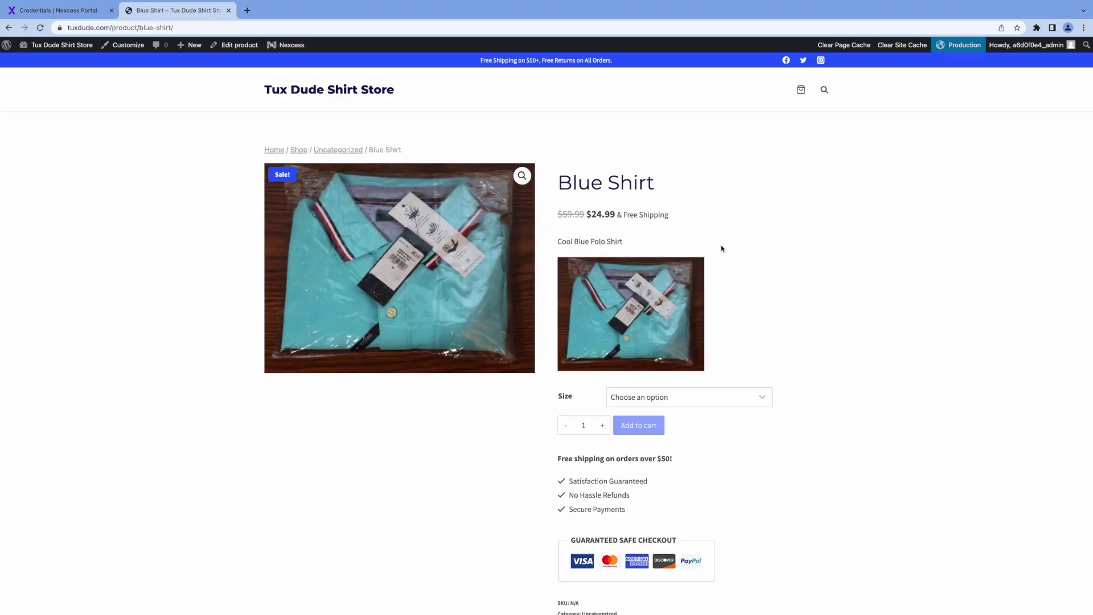
left_click(691, 397)
left_click(691, 422)
Step: Look over the rest of the Blue Shirt page, then bring up the storefront homepage
scroll(730, 493, "down", 1)
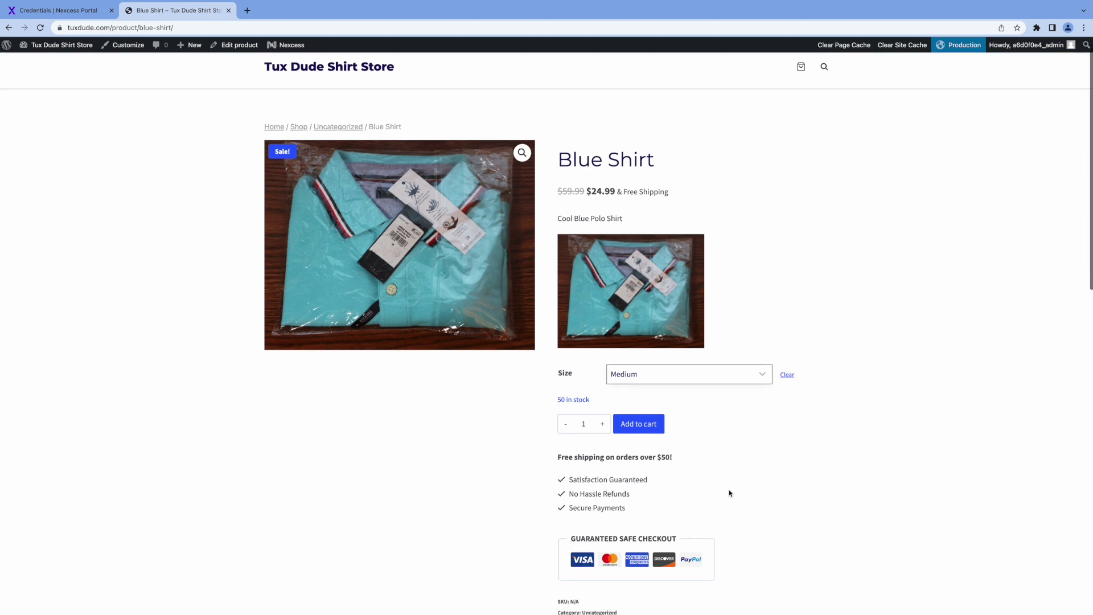
scroll(731, 494, "down", 2)
scroll(735, 492, "down", 3)
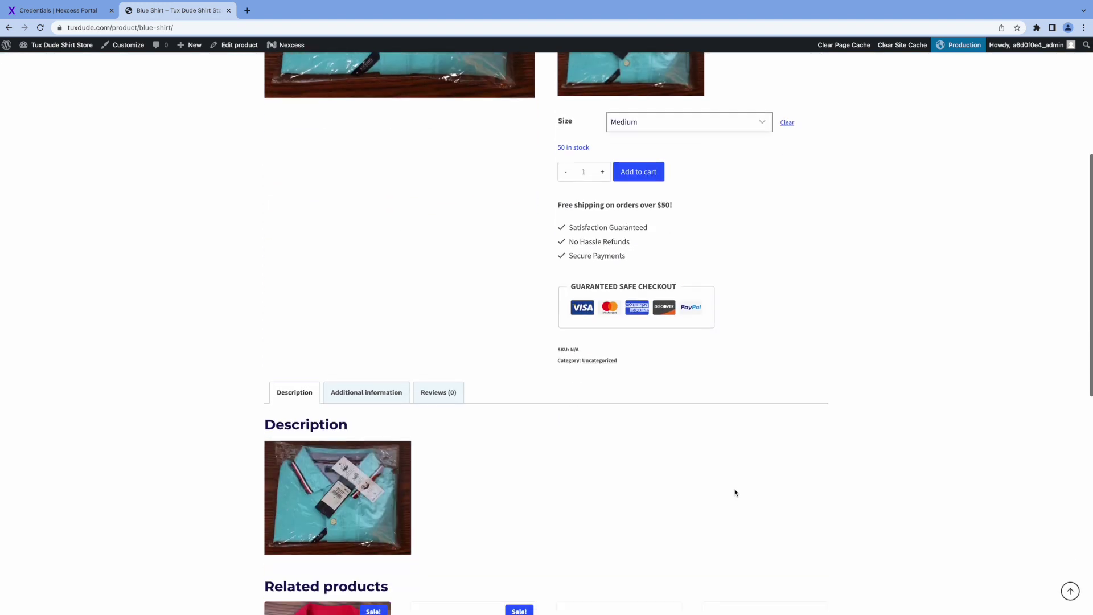
scroll(734, 493, "down", 1)
scroll(735, 493, "down", 4)
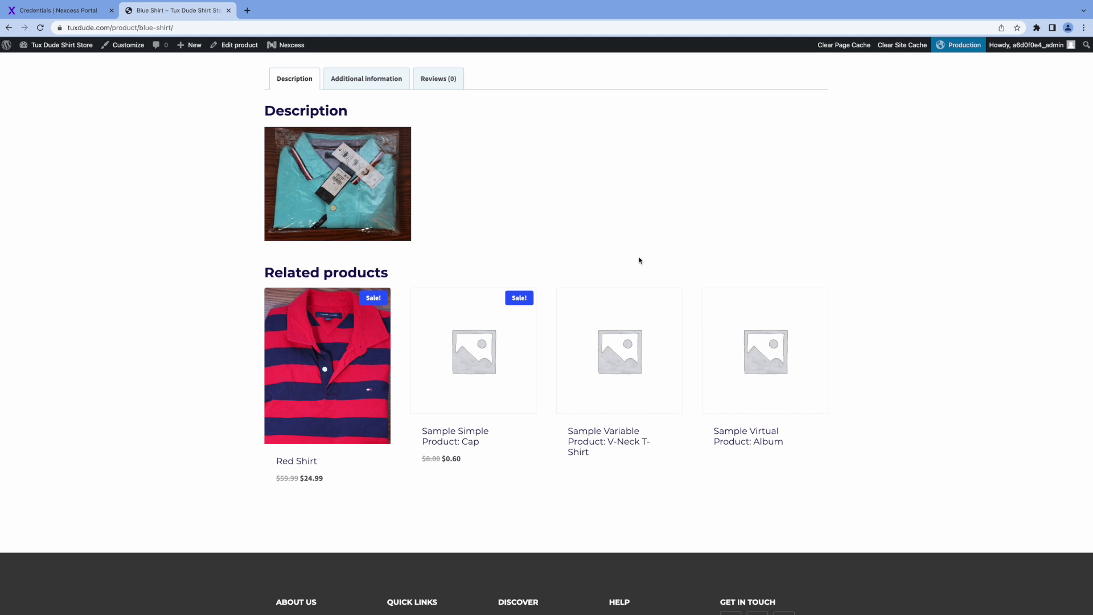
scroll(643, 265, "up", 10)
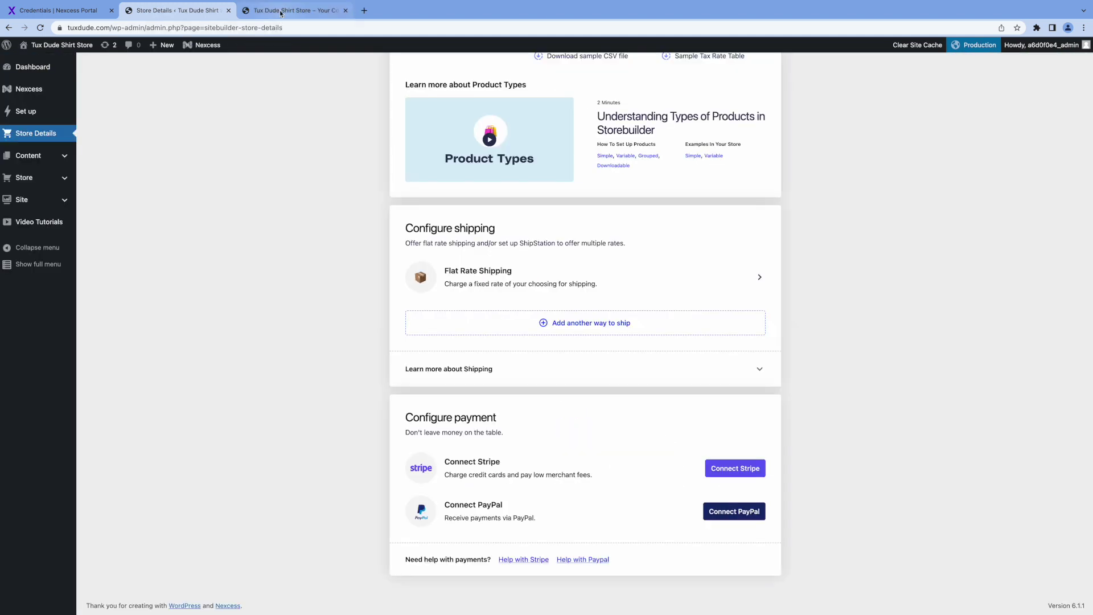
left_click(281, 12)
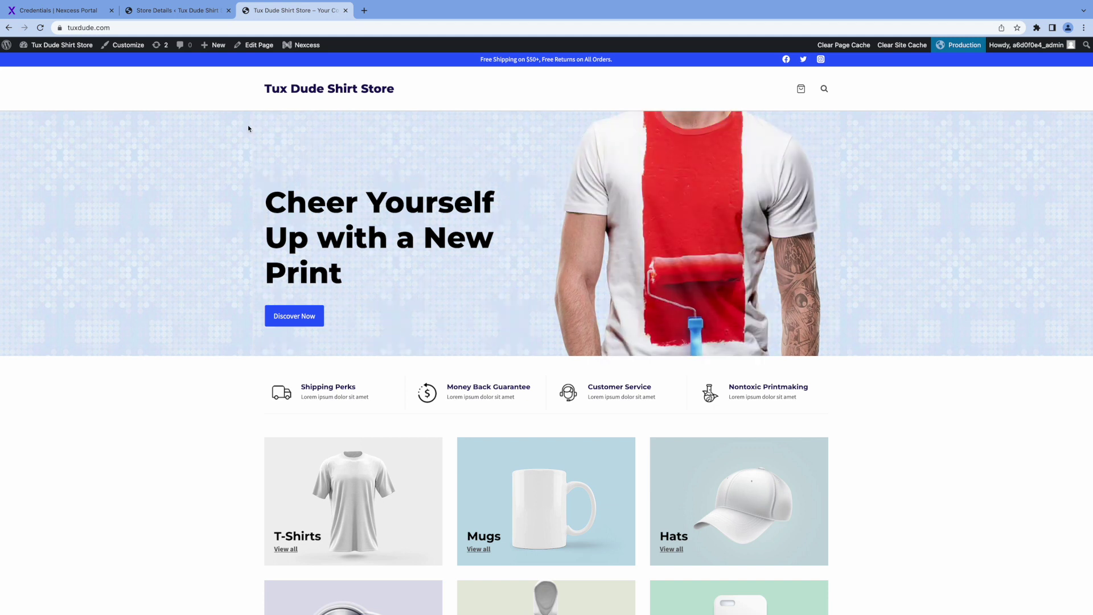
Step: Return to the Store Details admin page showing Flat Rate Shipping, Stripe and PayPal
left_click(176, 14)
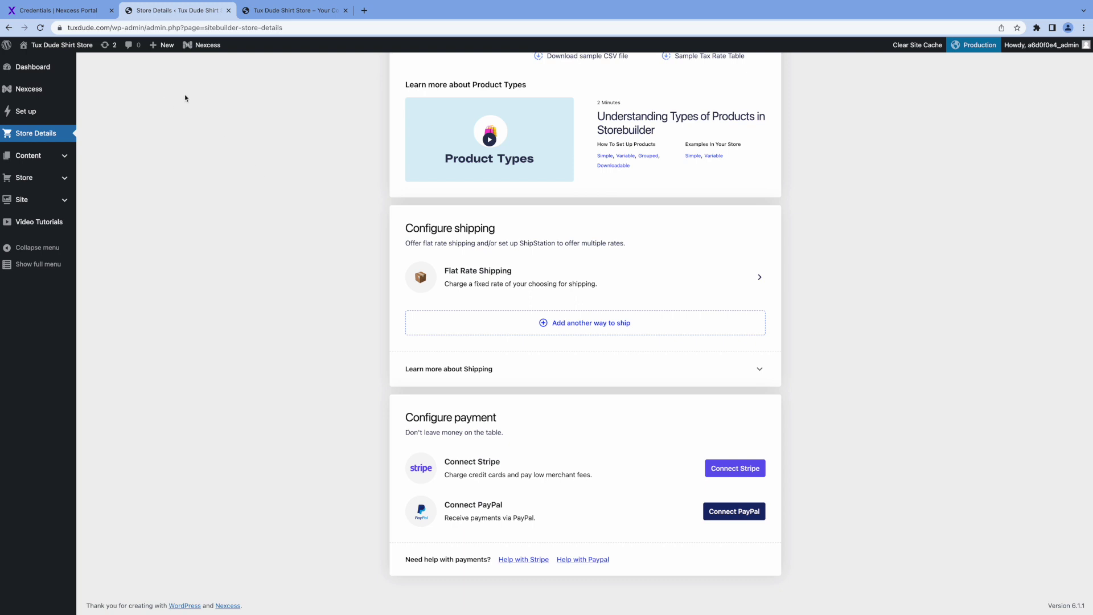
scroll(182, 124, "up", 1)
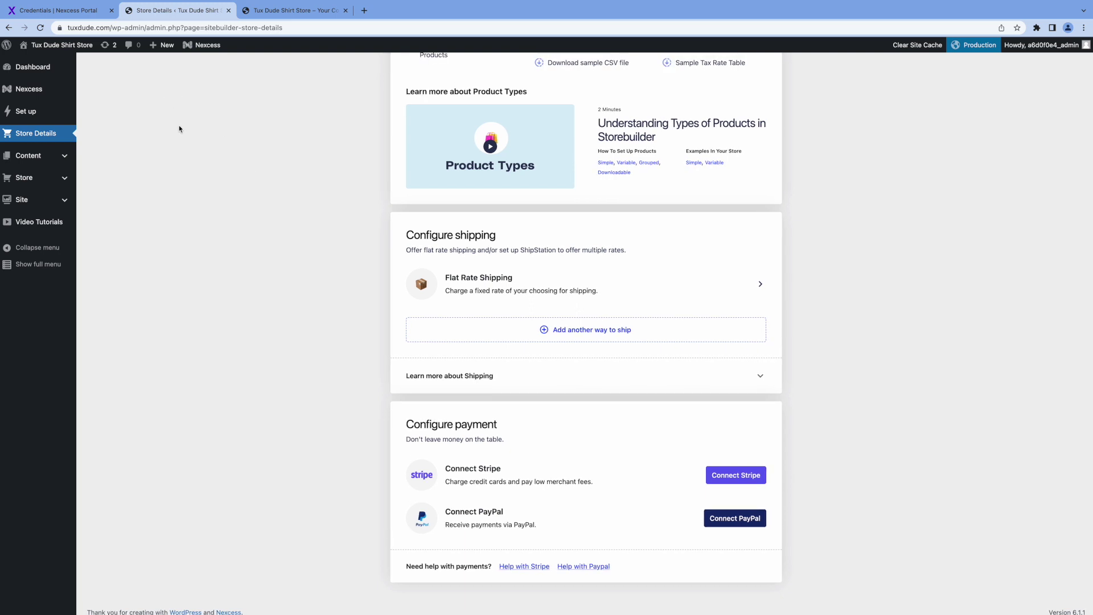
Step: Open the Home page in the block editor via Content > Pages > All Pages
left_click(66, 158)
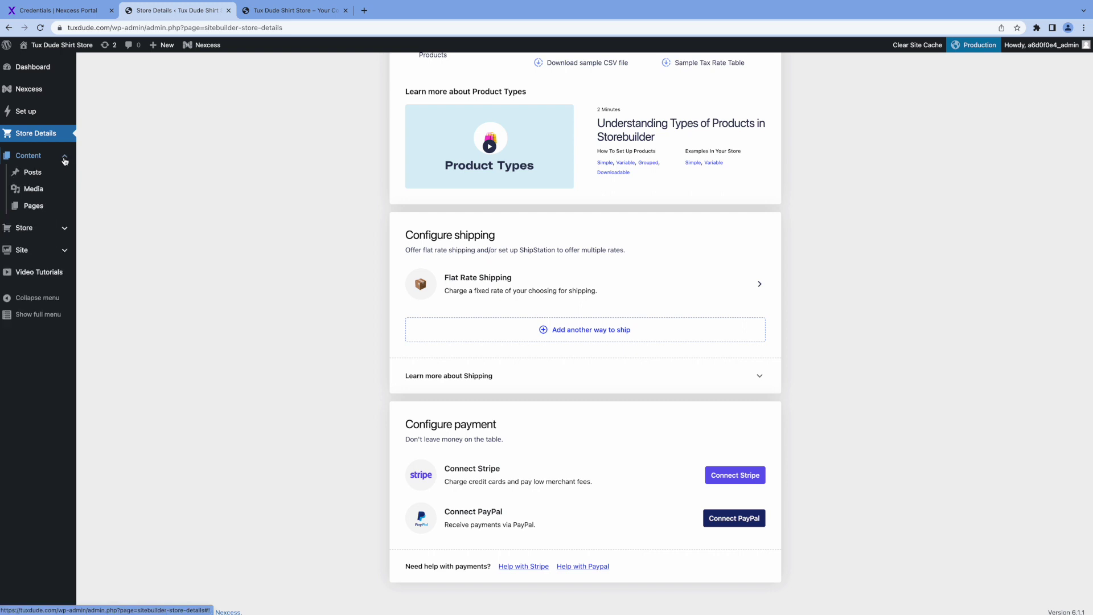
left_click(30, 209)
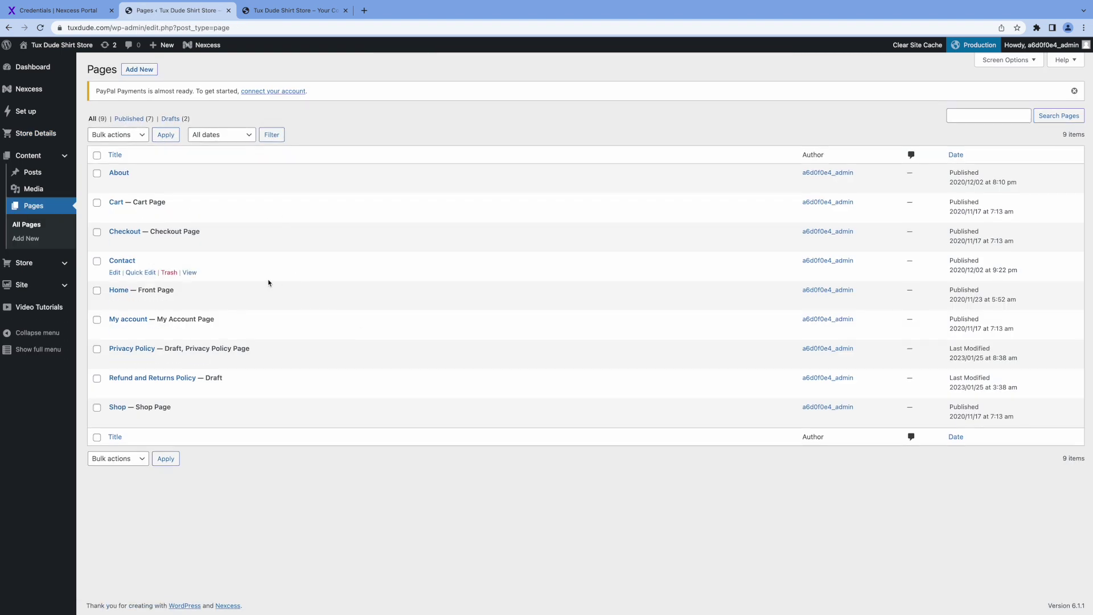
left_click(119, 291)
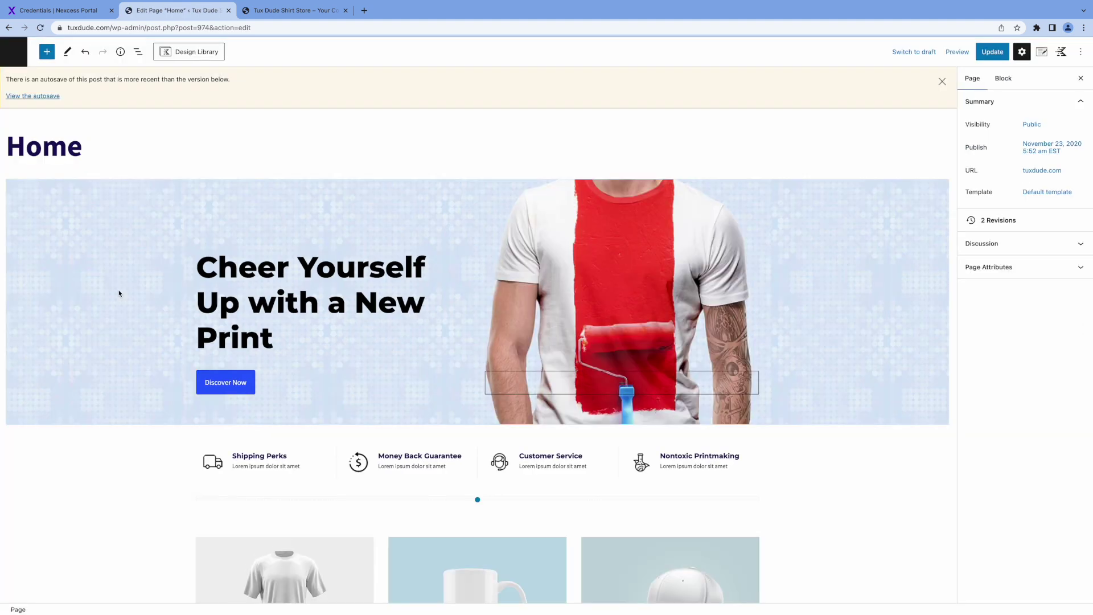
Step: Replace the word 'Print' in the hero heading with 'Polo Shirt!'
left_click(297, 303)
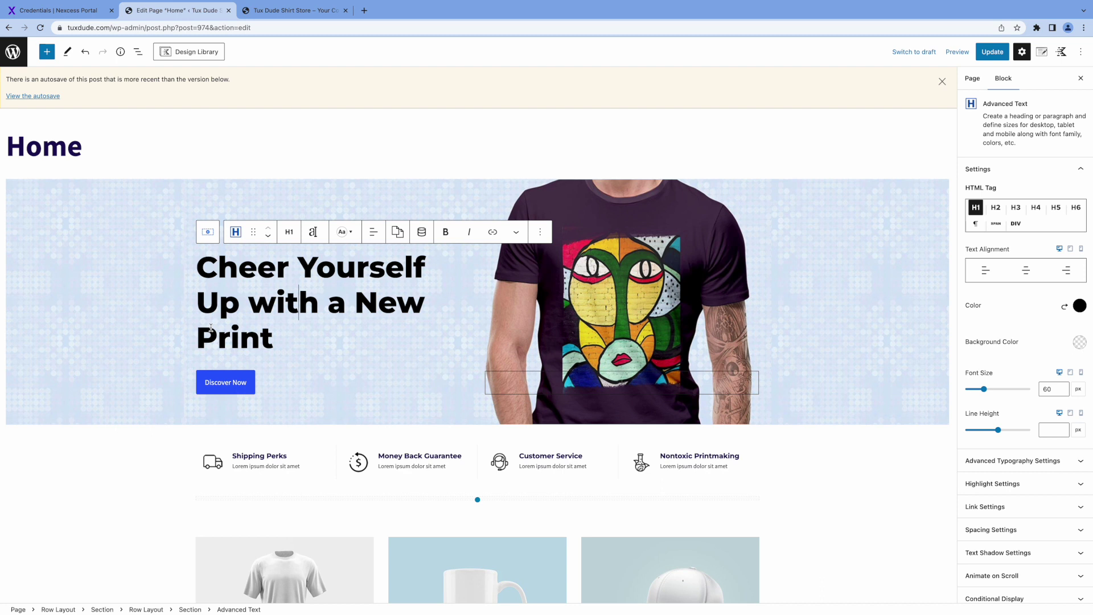
left_click_drag(197, 339, 281, 340)
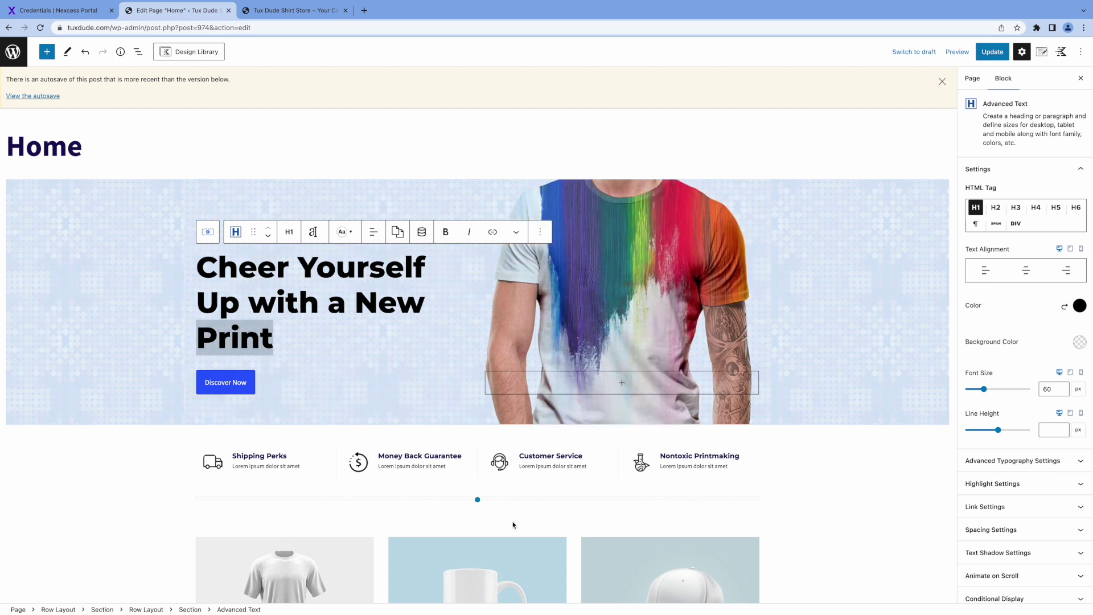
type("Polo S")
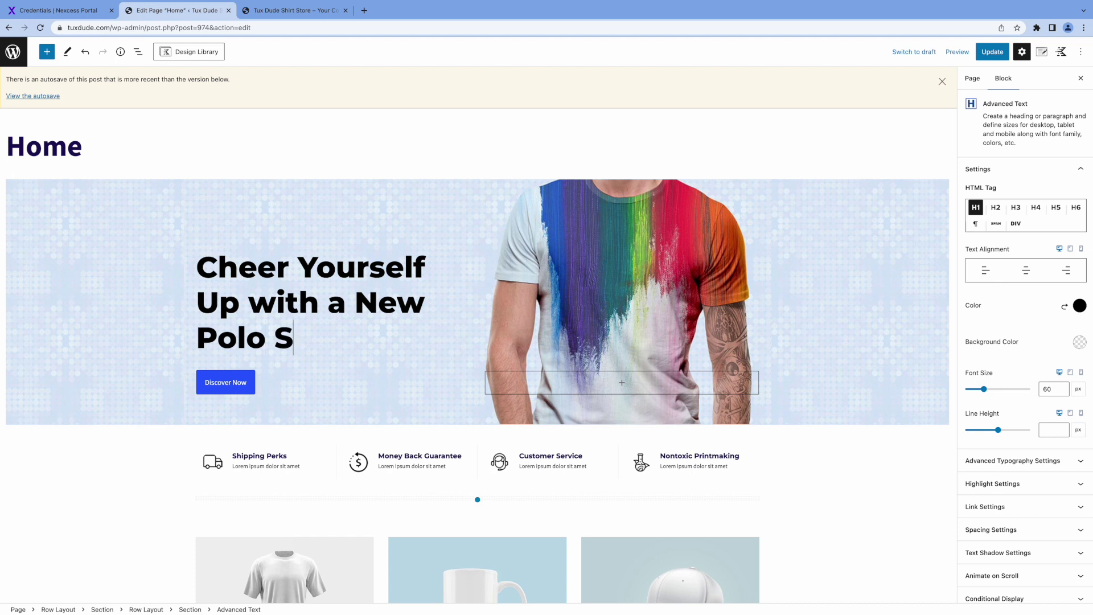
type("hirt!")
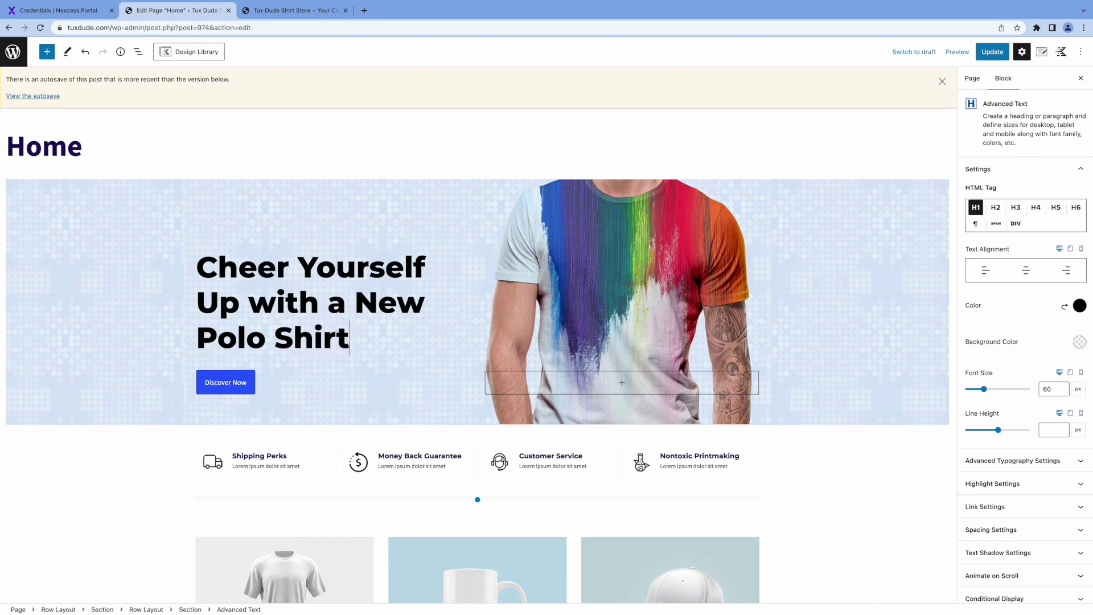
type("t!")
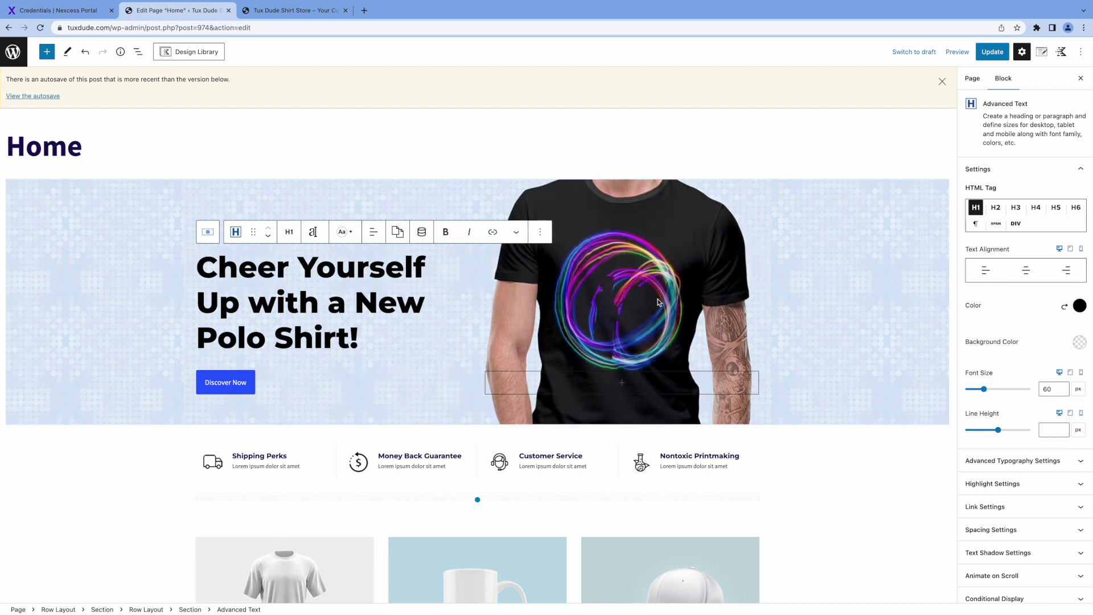
Step: In the hero's background slideshow settings, set slide 1 to the yellow polo shirt photo
left_click(644, 302)
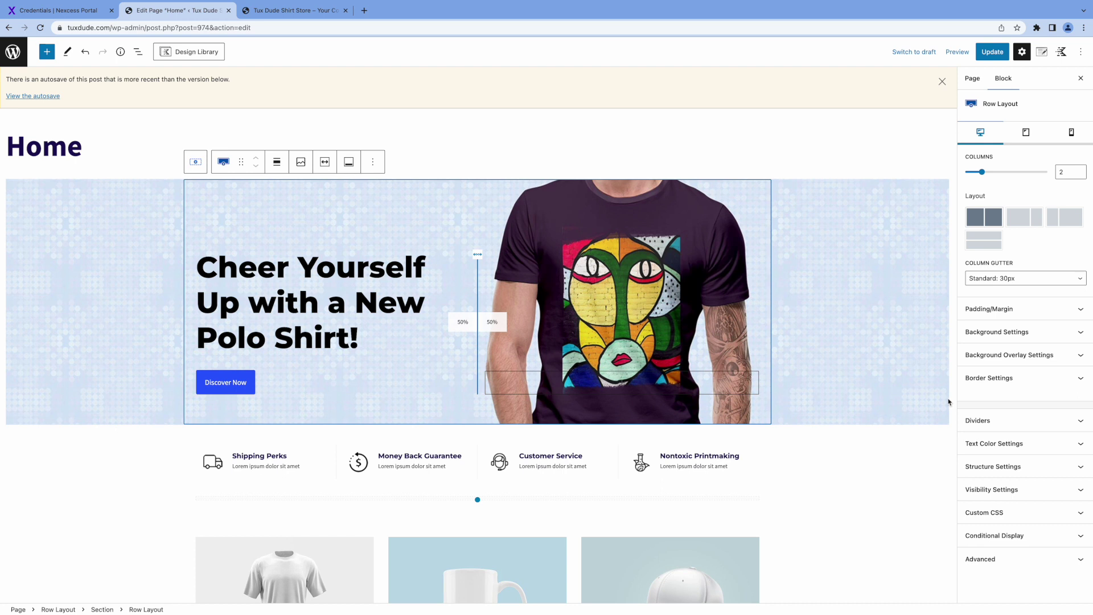
left_click(998, 332)
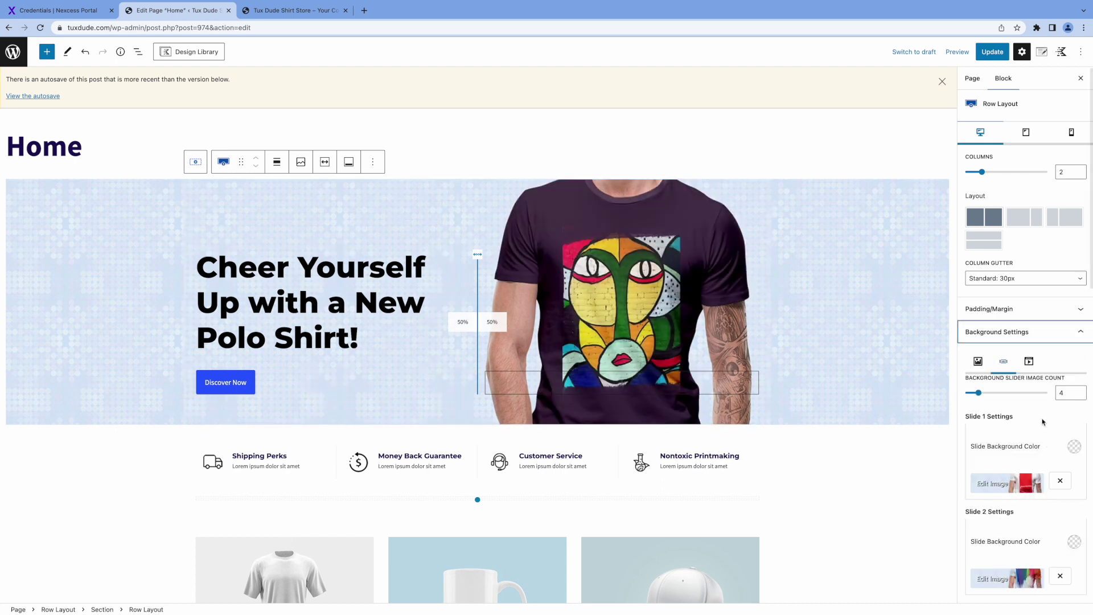
scroll(1044, 421, "down", 7)
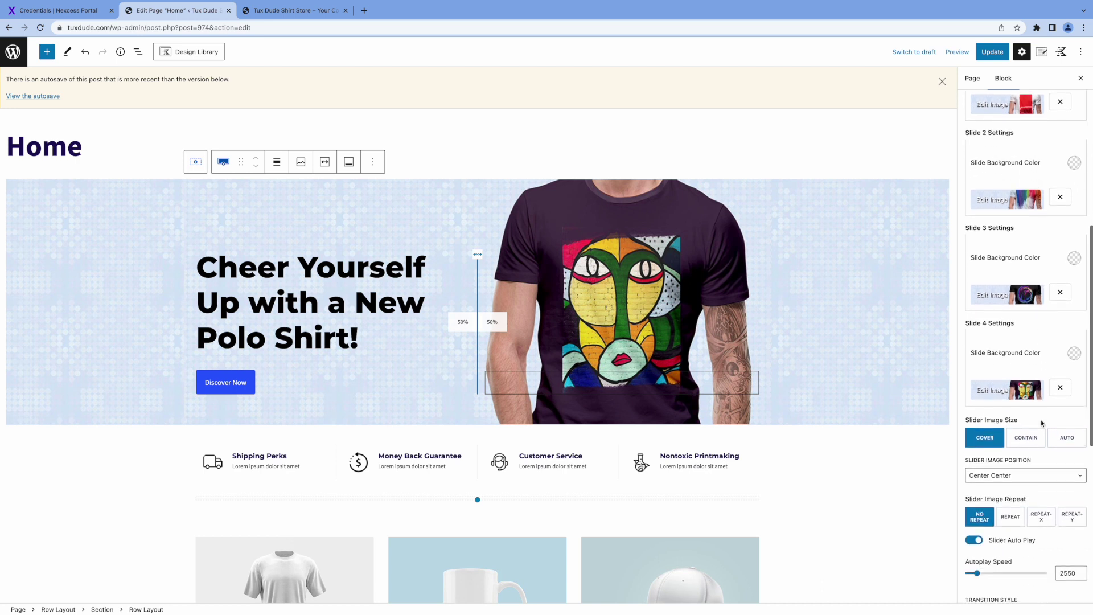
scroll(1025, 410, "up", 7)
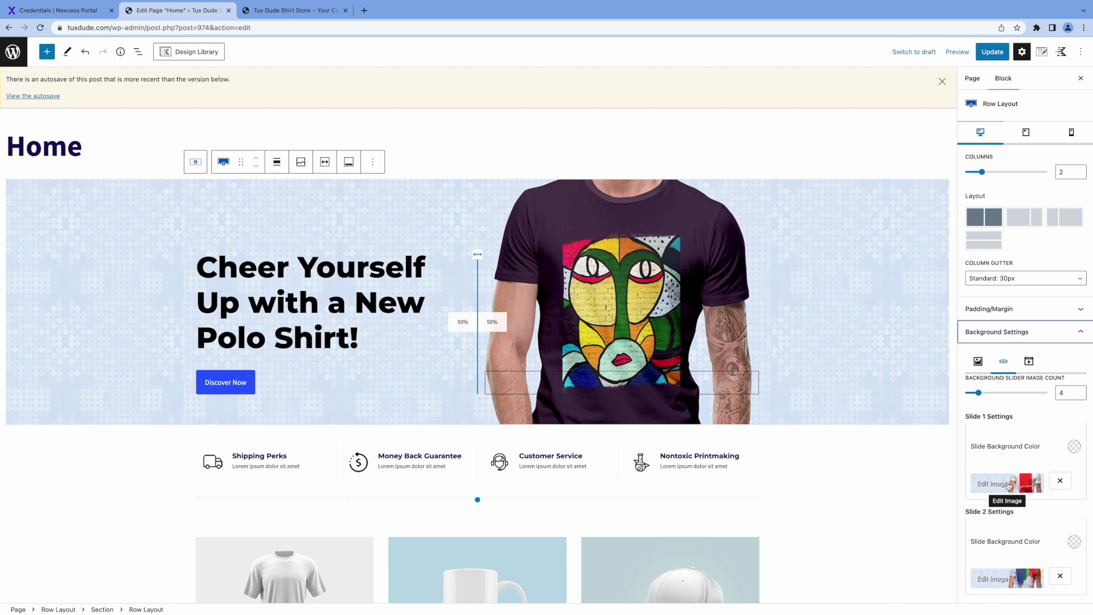
left_click(1009, 485)
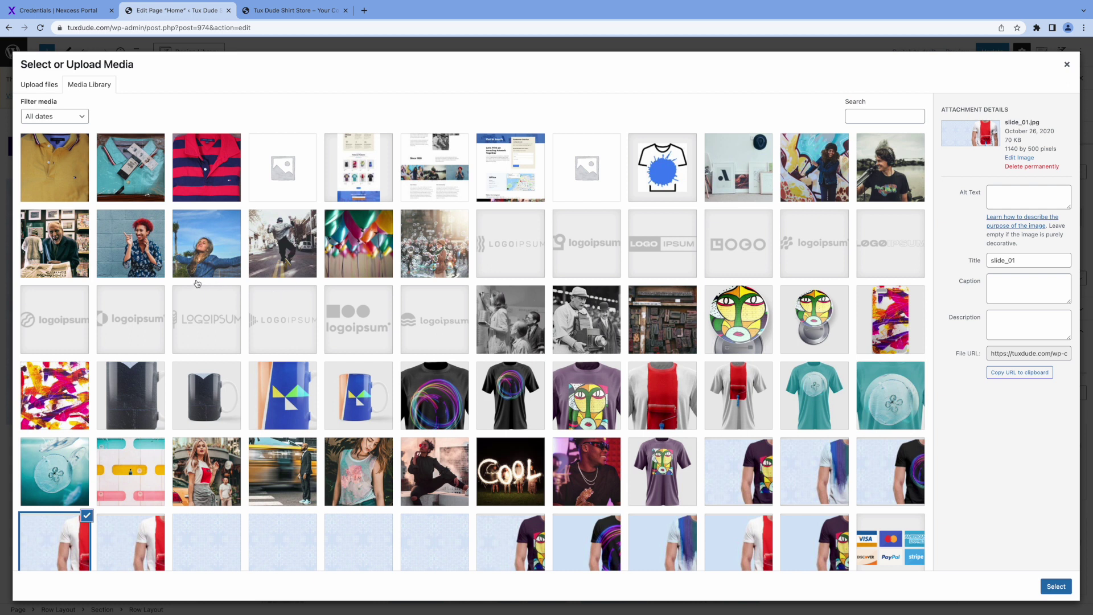
left_click(56, 194)
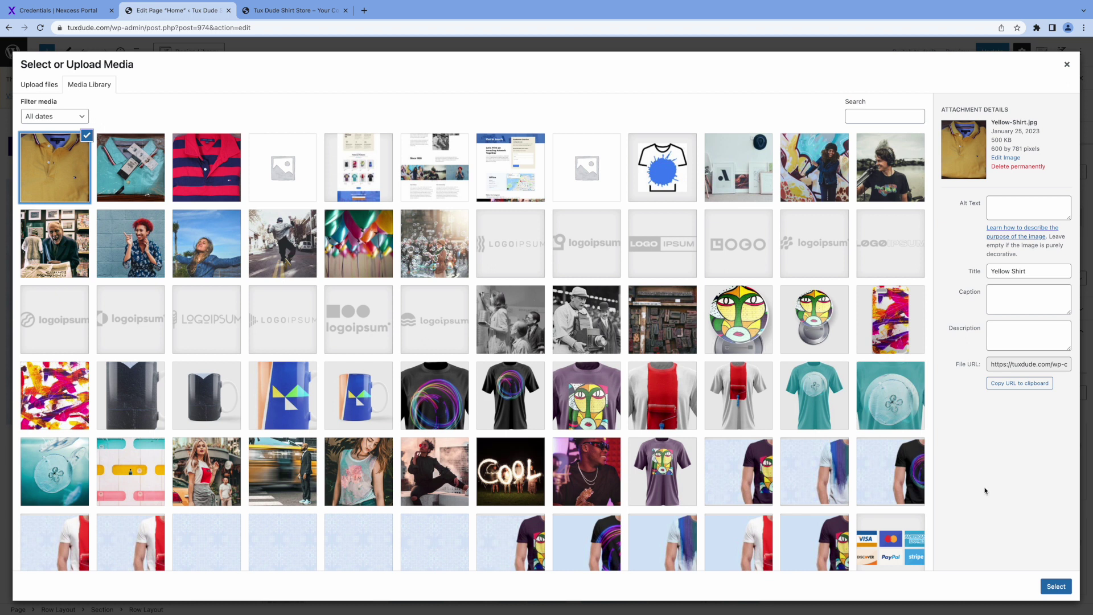
left_click(1053, 586)
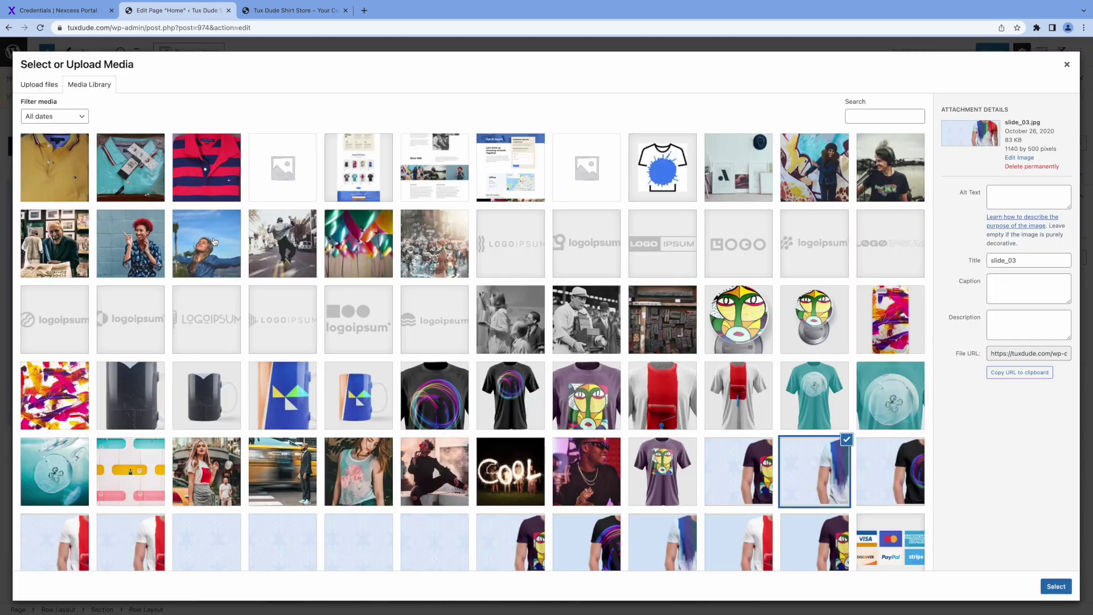
Step: Set slide 2 to the red striped shirt and slide 3 to the blue shirt photo
left_click(1006, 578)
left_click(212, 176)
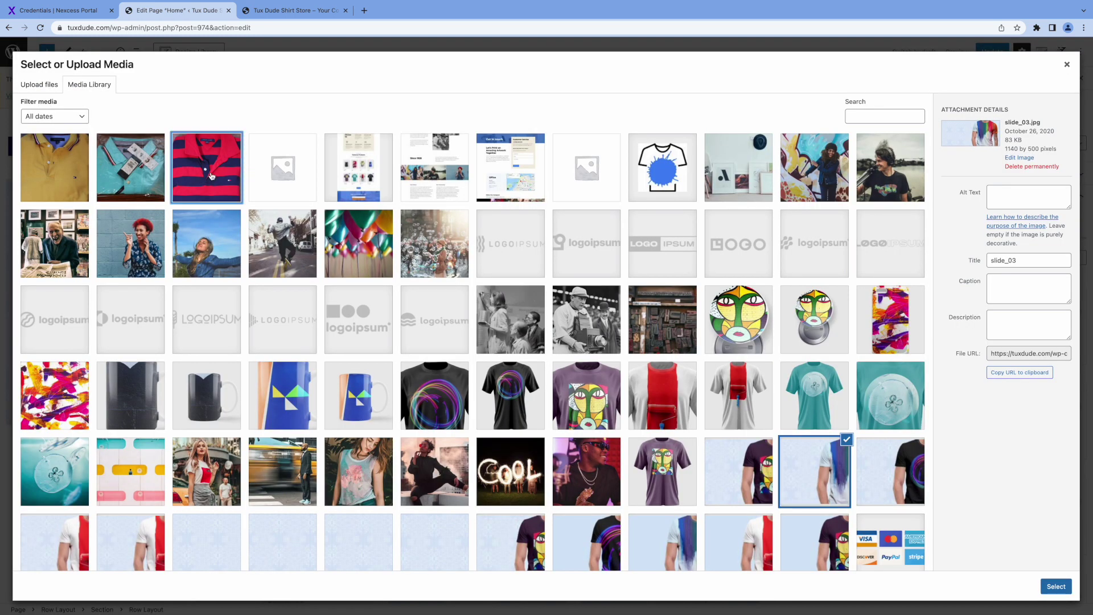
left_click(1055, 587)
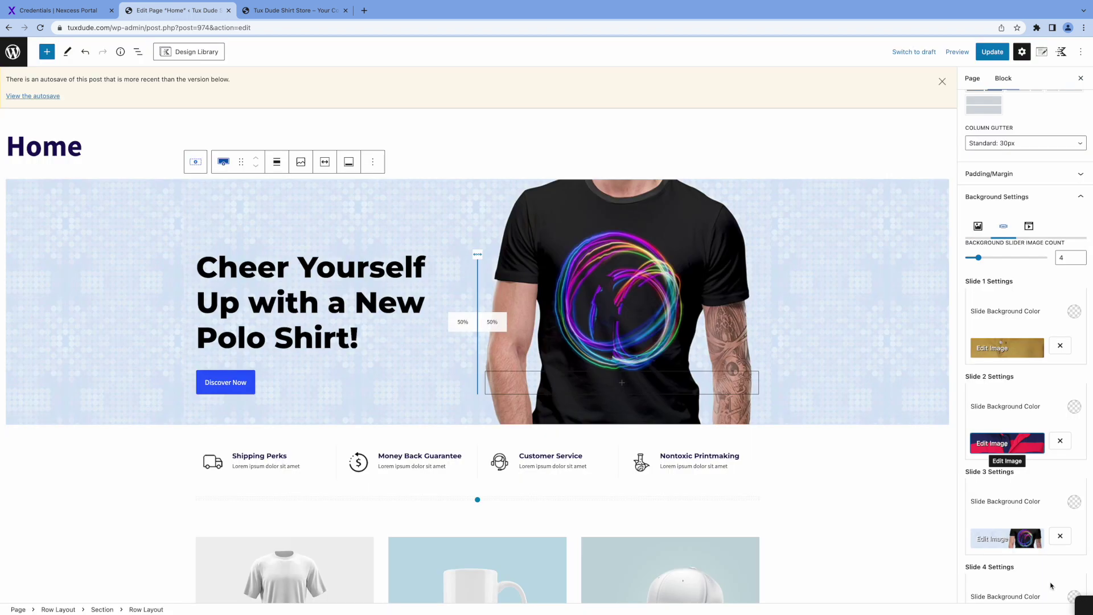
left_click(1013, 541)
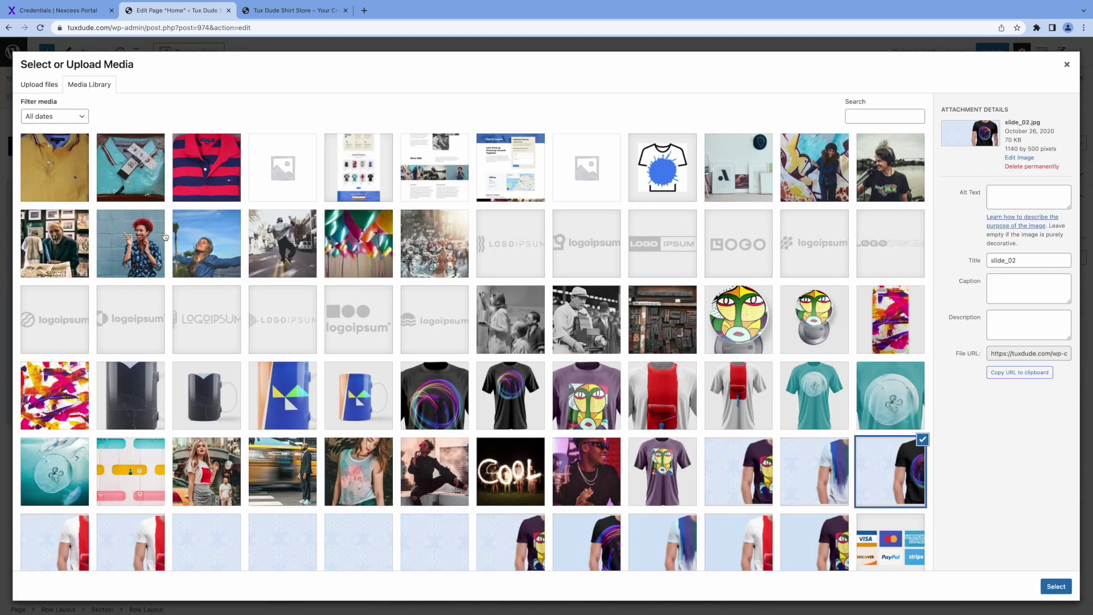
left_click(134, 189)
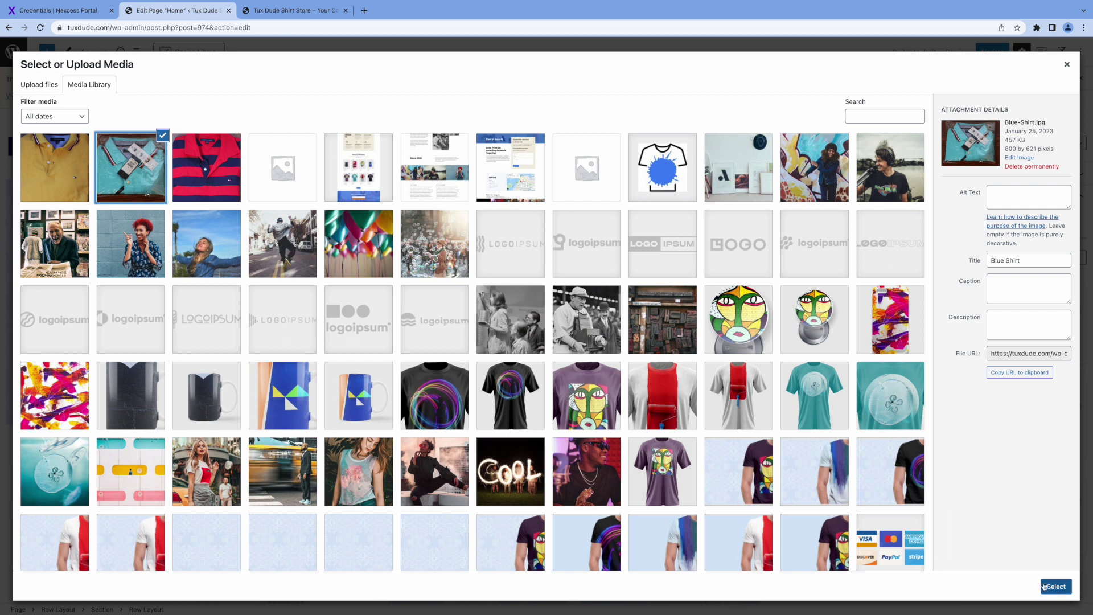
left_click(1058, 587)
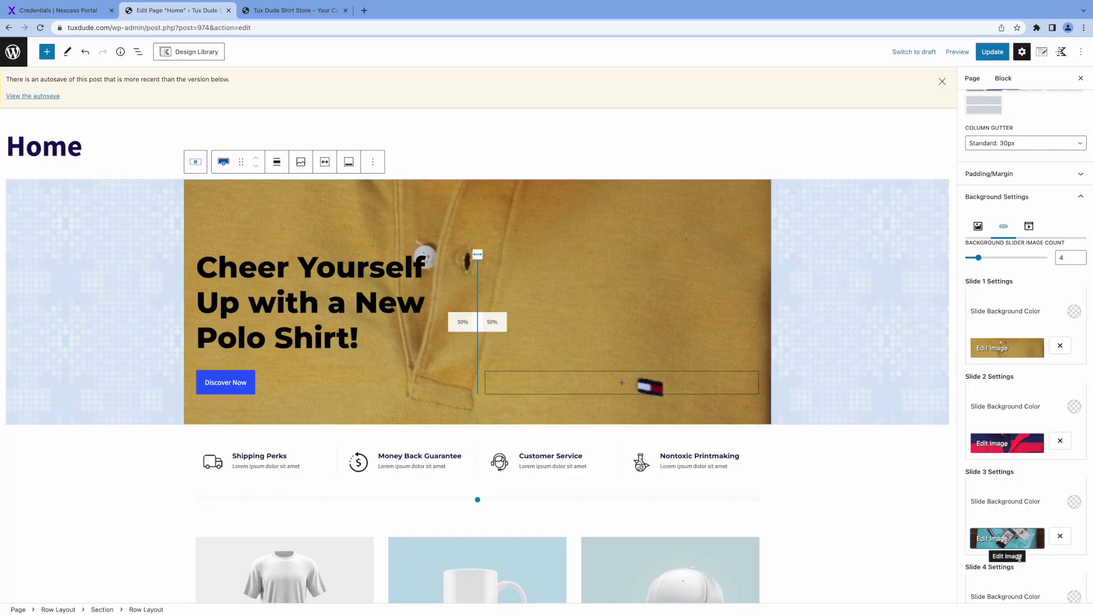
Step: Set slide 4 to the woman-in-tank-top photo, save the page, and view the live storefront
scroll(1020, 563, "down", 5)
scroll(1017, 479, "up", 2)
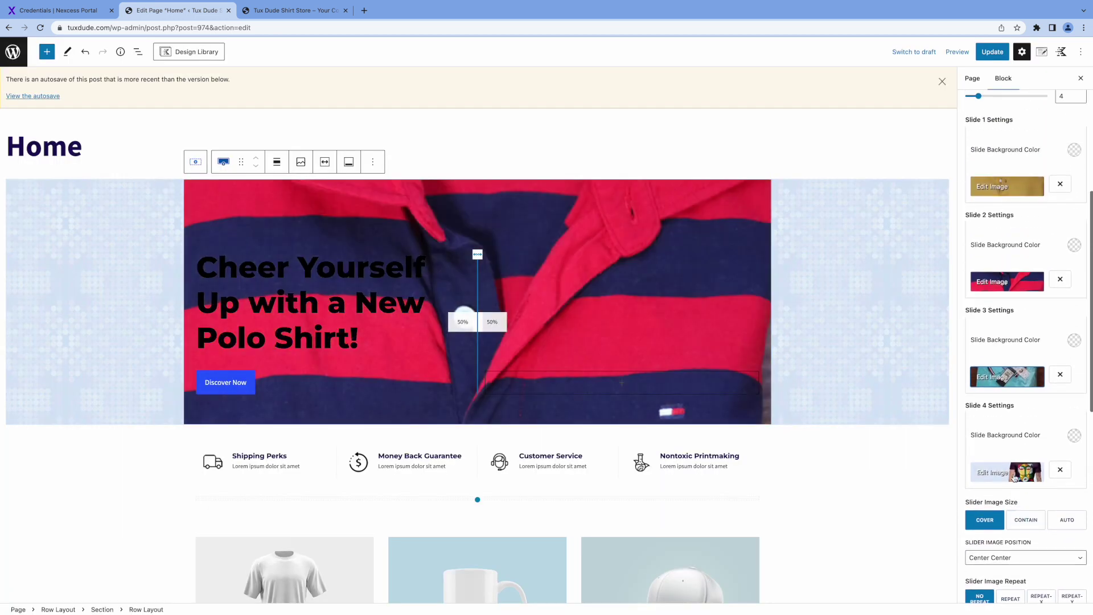
left_click(1017, 478)
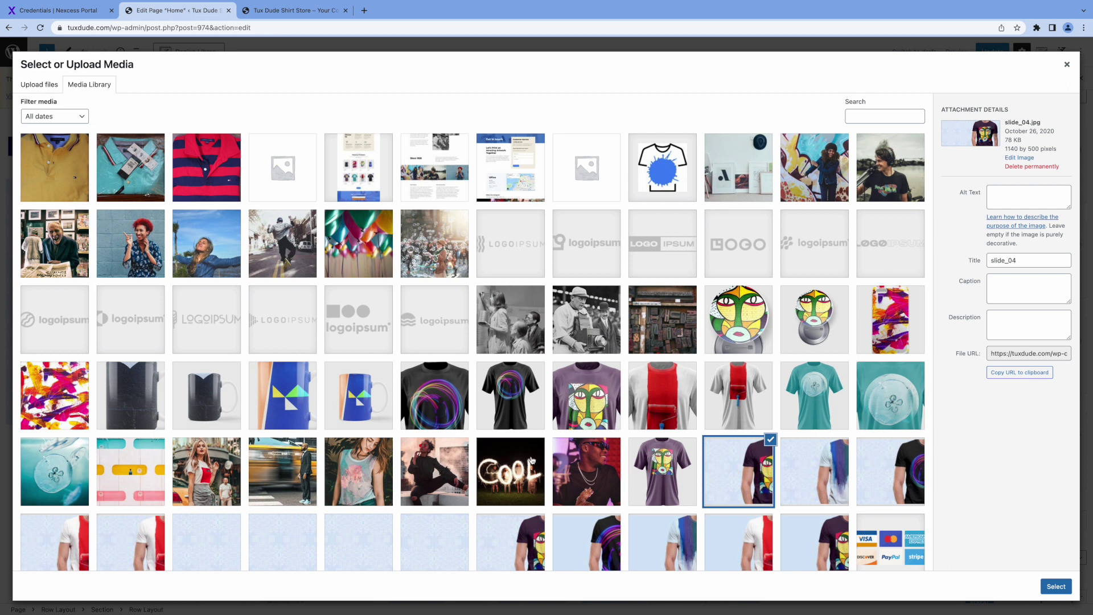
scroll(527, 465, "down", 3)
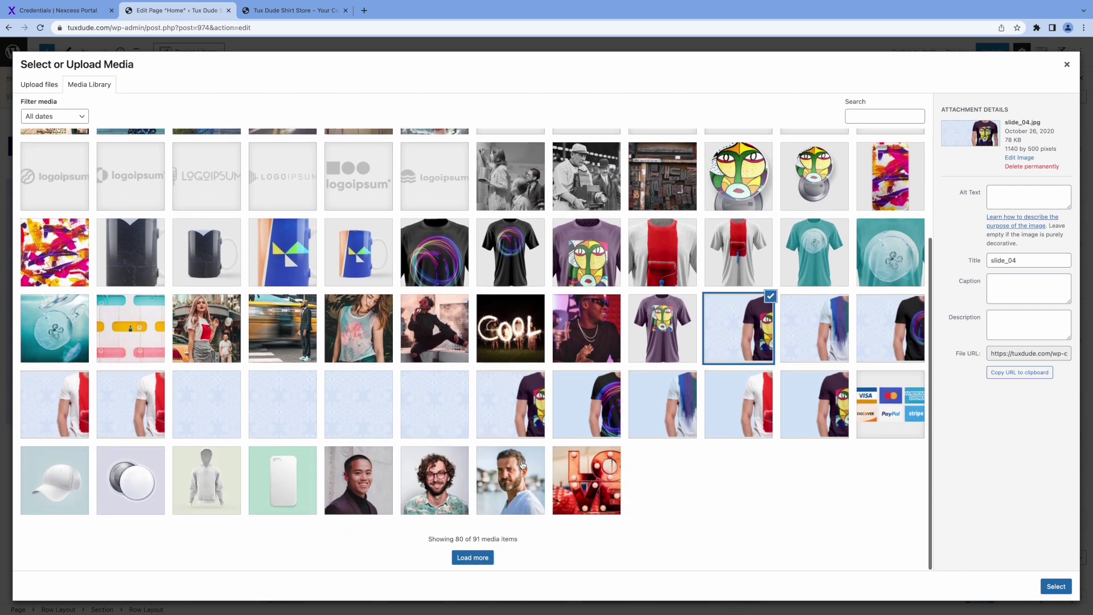
scroll(523, 466, "up", 3)
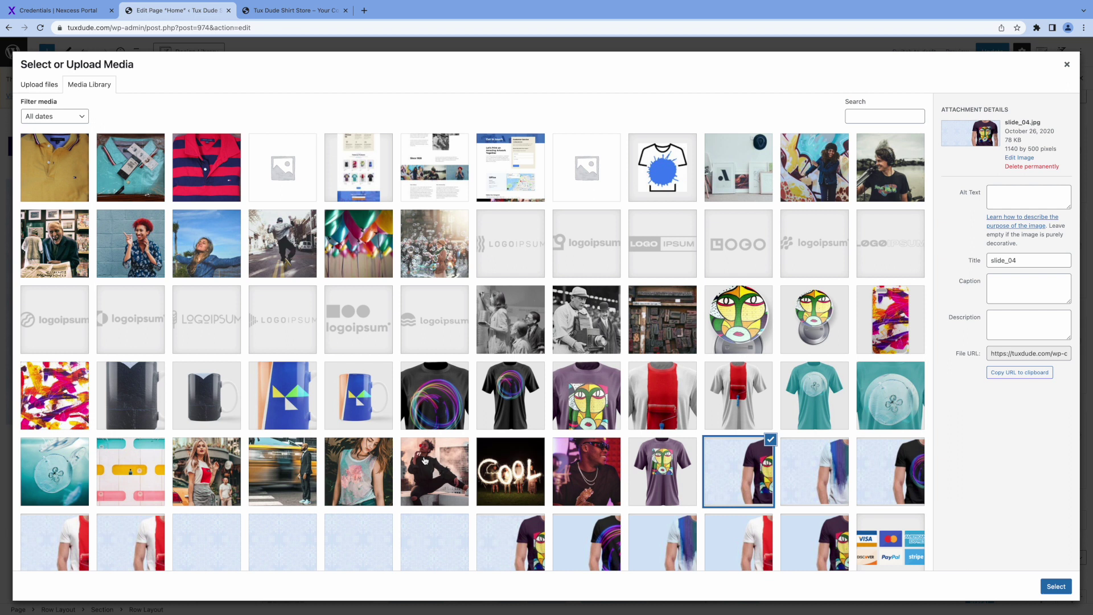
left_click(360, 475)
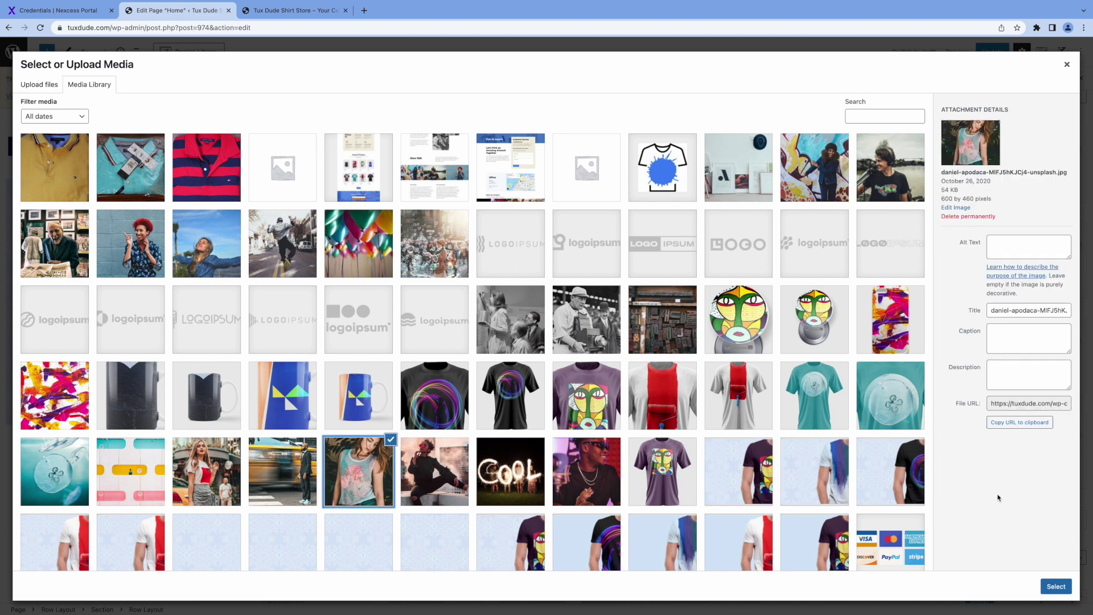
left_click(1061, 588)
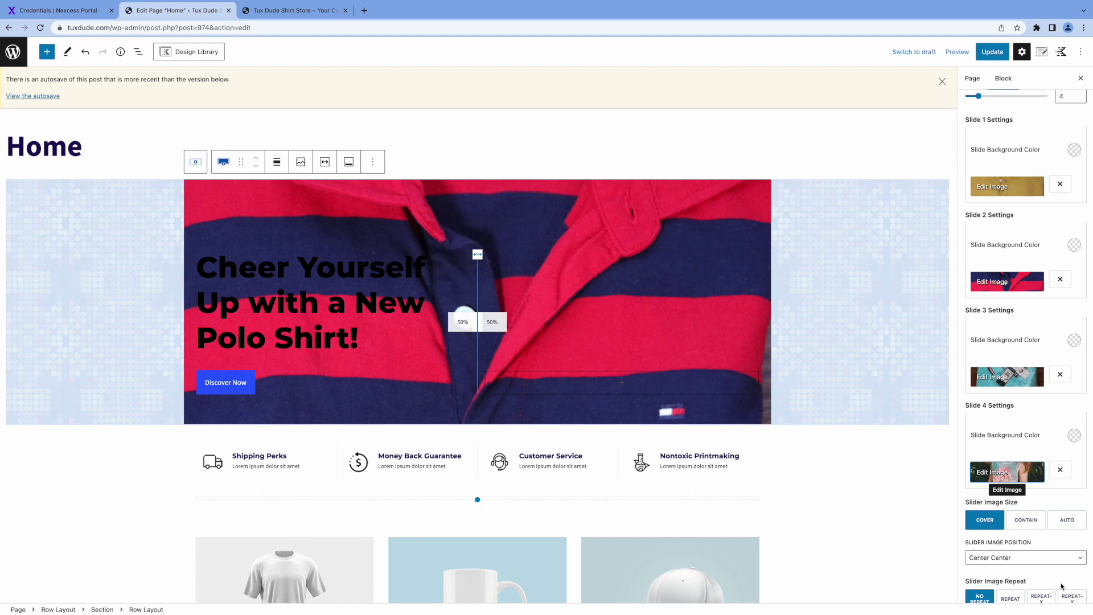
key("super+s")
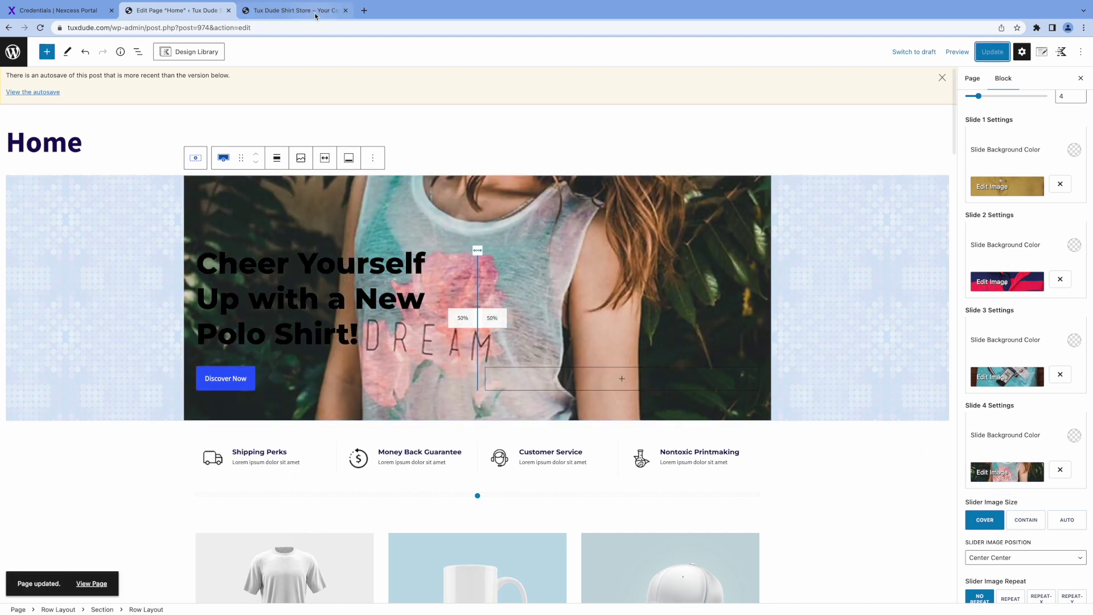
left_click(315, 14)
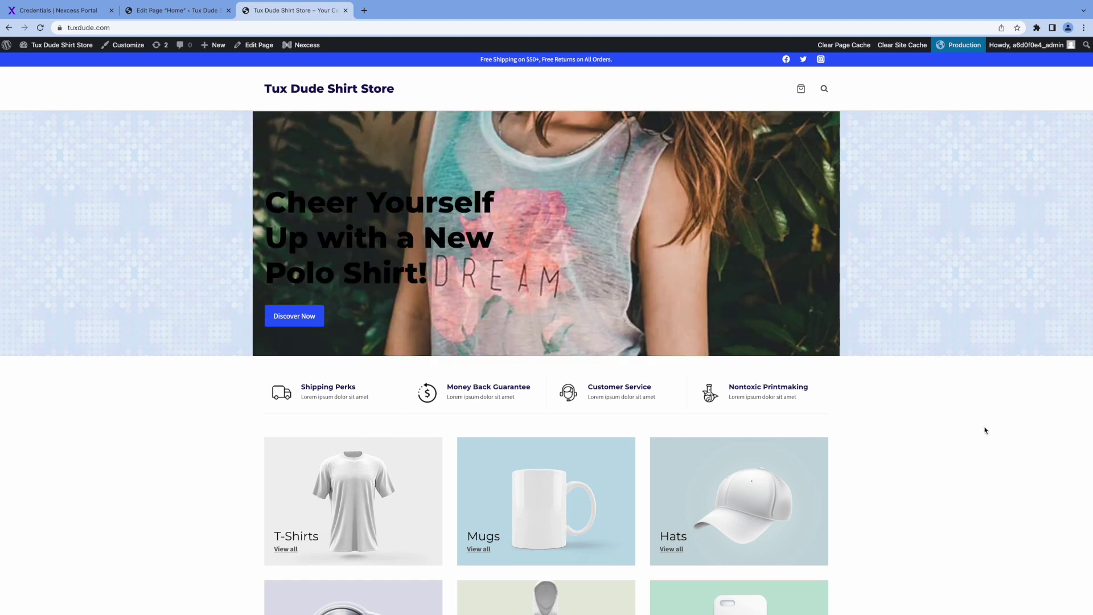
scroll(985, 432, "down", 3)
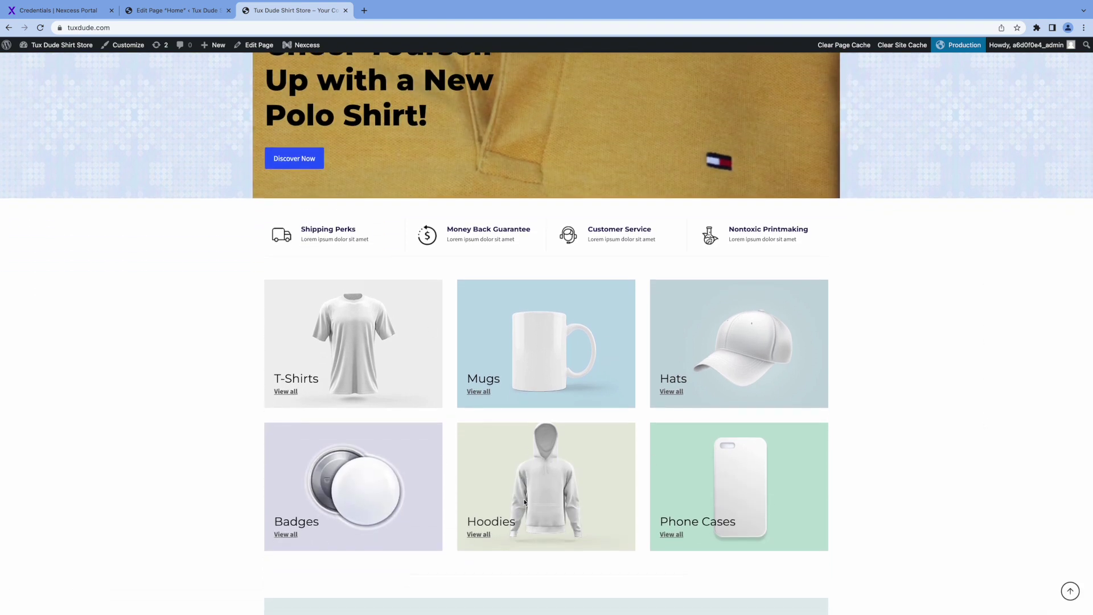
scroll(954, 495, "down", 6)
scroll(955, 496, "up", 9)
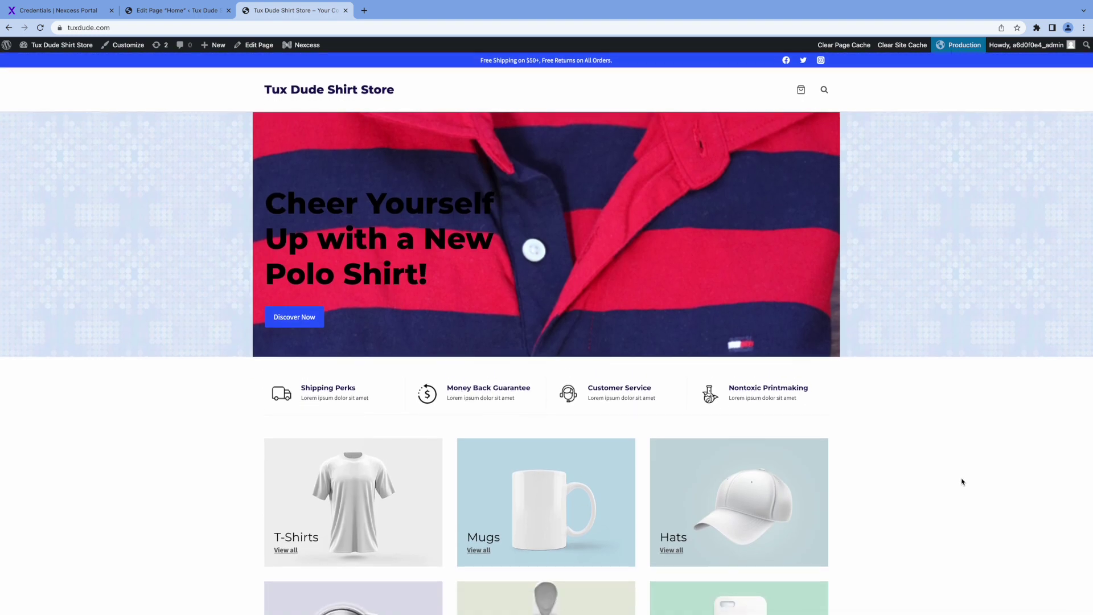
scroll(200, 67, "down", 1)
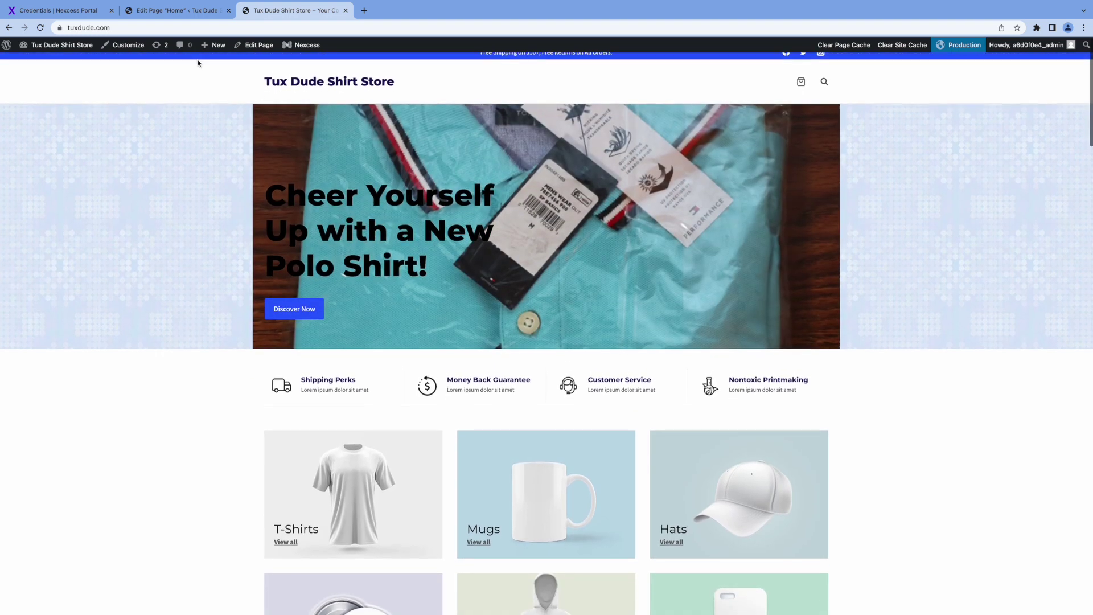
key("ctrl+shift+Tab")
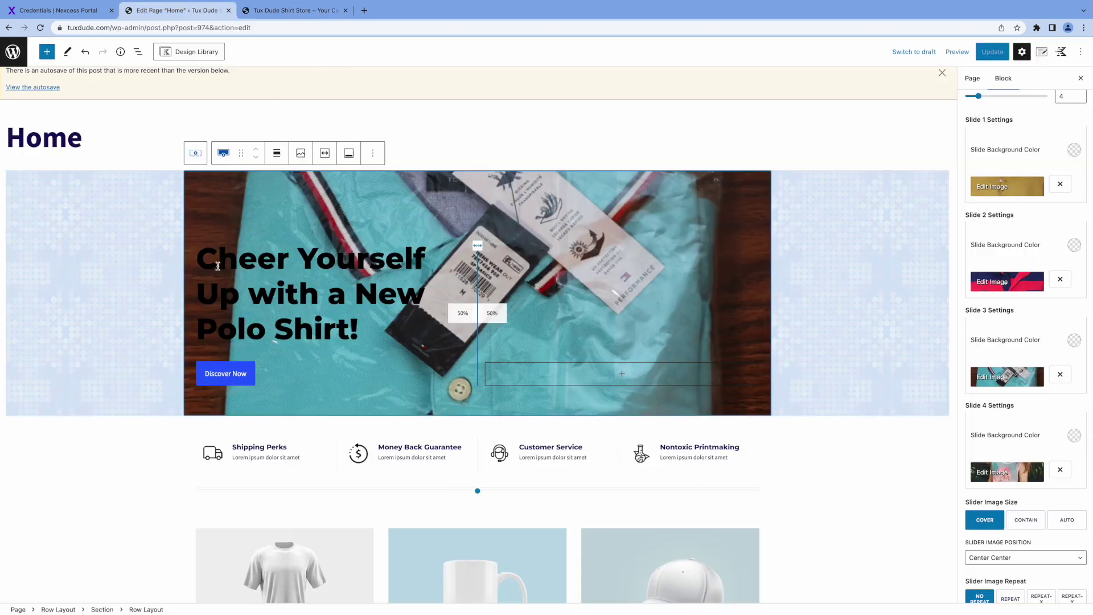
Step: Make the hero heading text white (FFFFFF)
left_click(216, 266)
left_click_drag(196, 259, 359, 329)
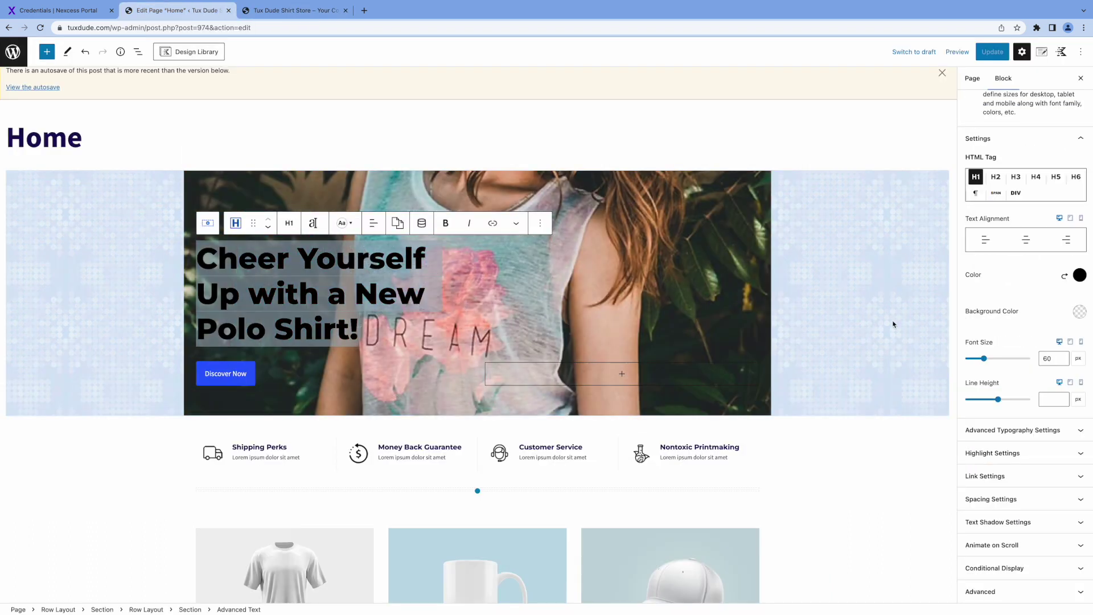
left_click(1079, 275)
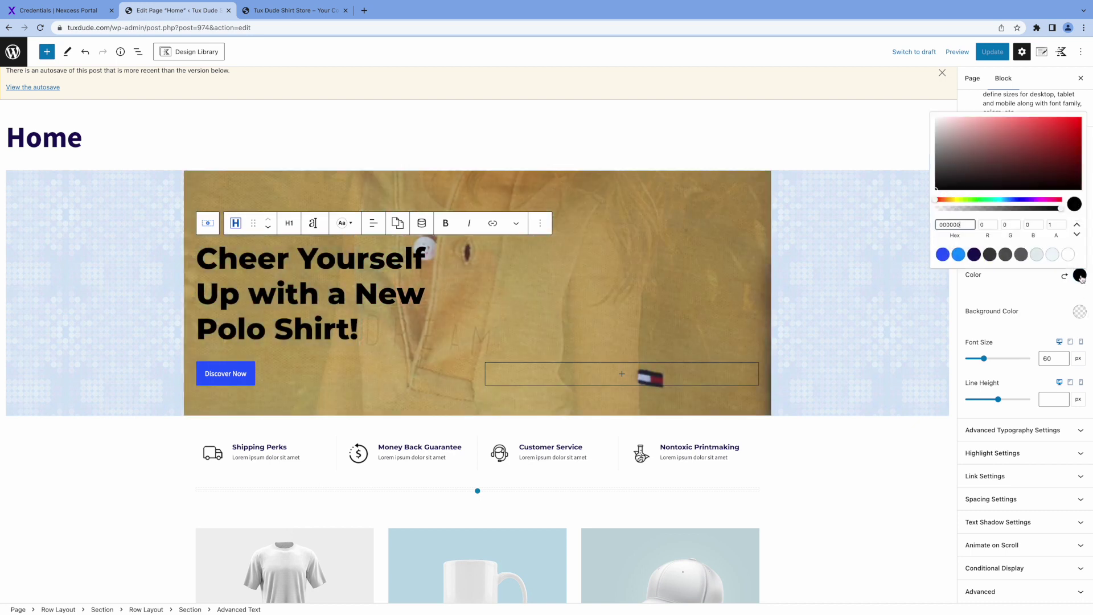
left_click(1069, 256)
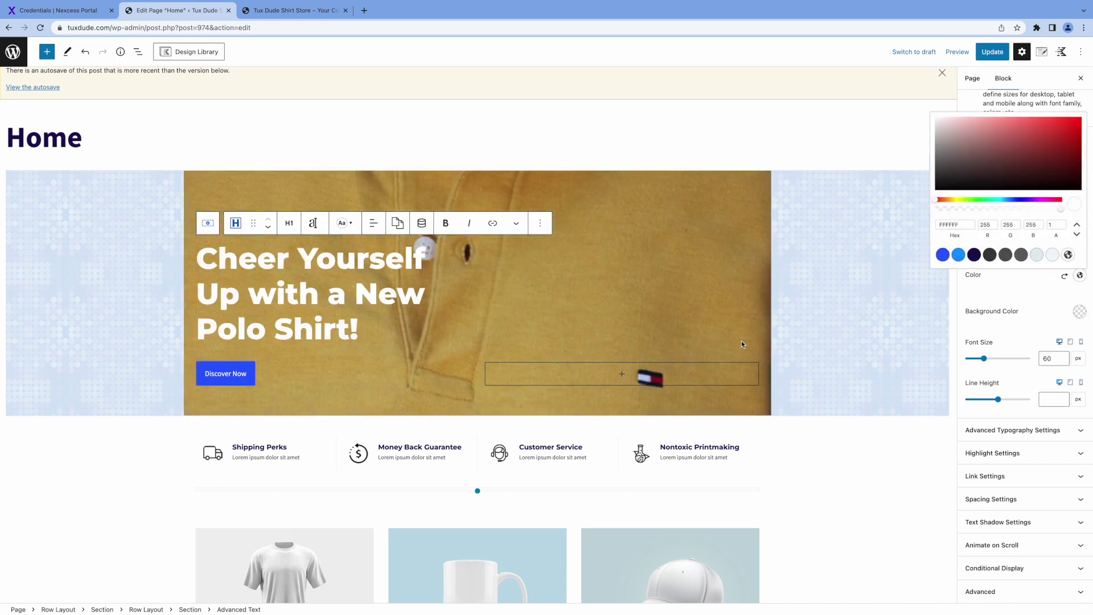
Step: Update the Home page and reload the live storefront to see the changes
left_click(991, 52)
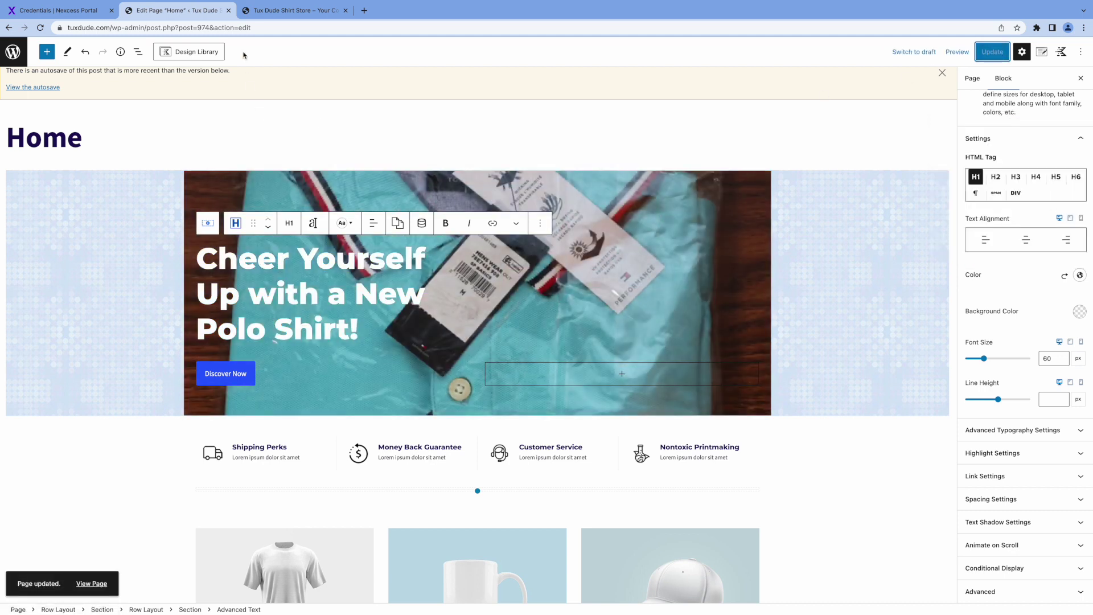
left_click(256, 10)
left_click(43, 30)
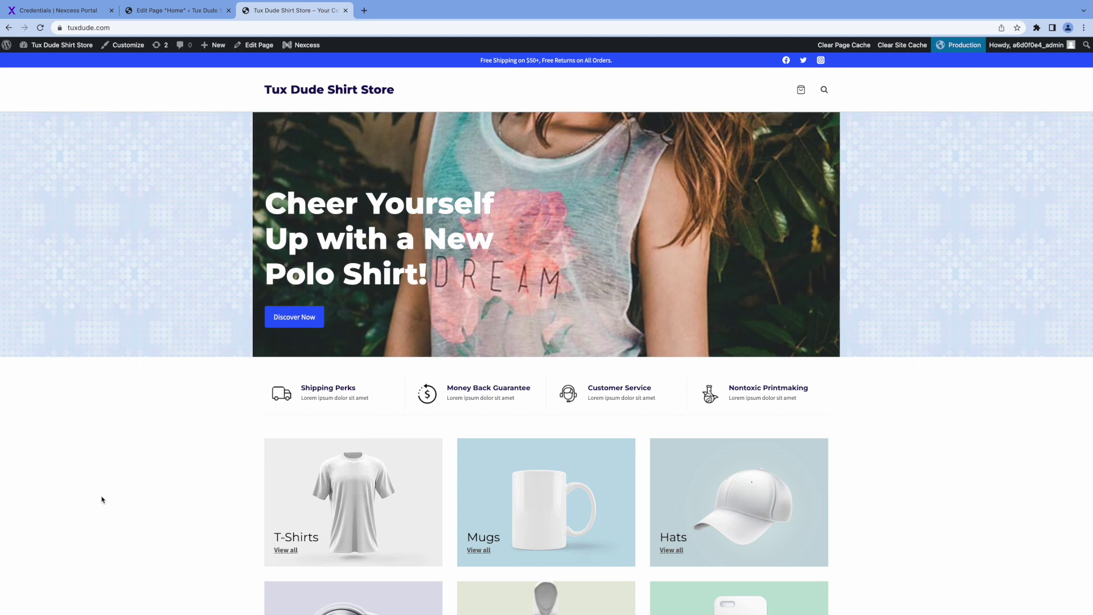
Step: Scroll the refreshed homepage to check the white 'Polo Shirt!' hero heading
scroll(102, 500, "down", 4)
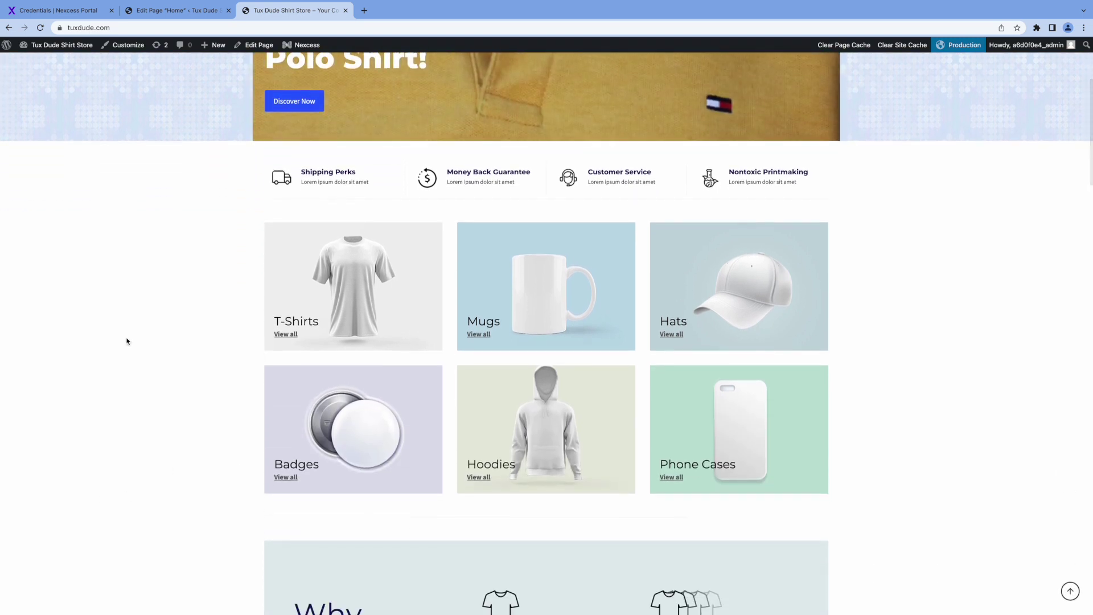
scroll(171, 284, "up", 4)
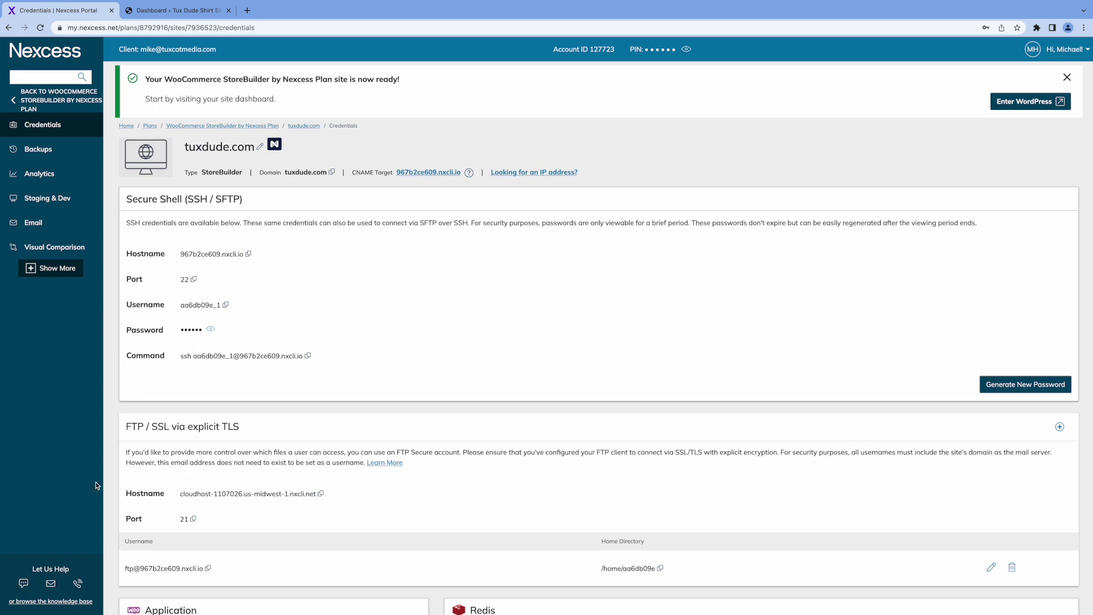
Step: Start a support chat with the Support department selected
left_click(23, 584)
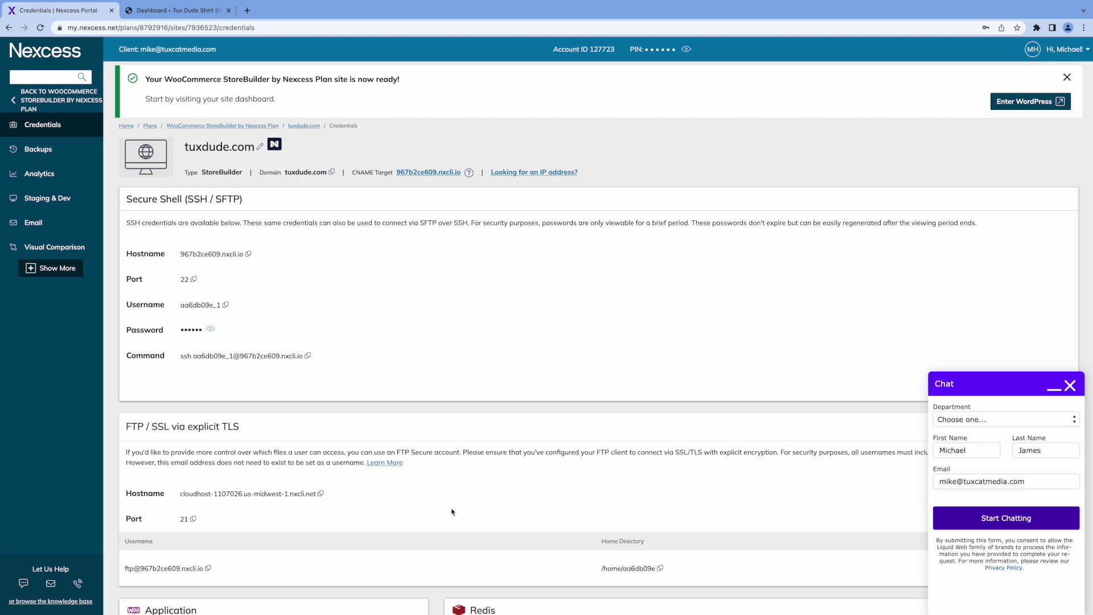
left_click(1075, 422)
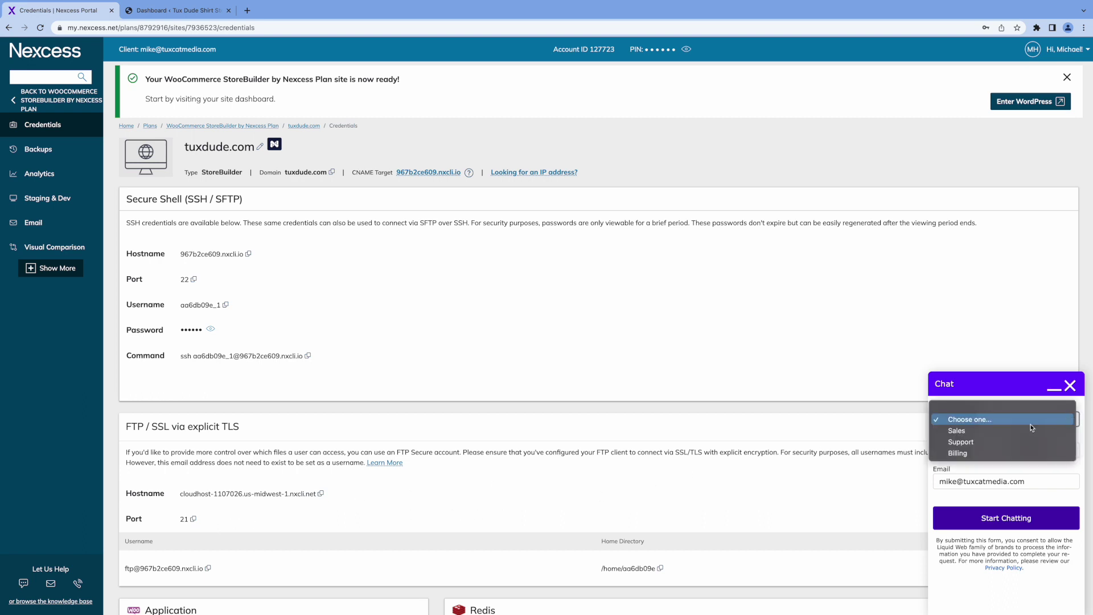
left_click(1024, 442)
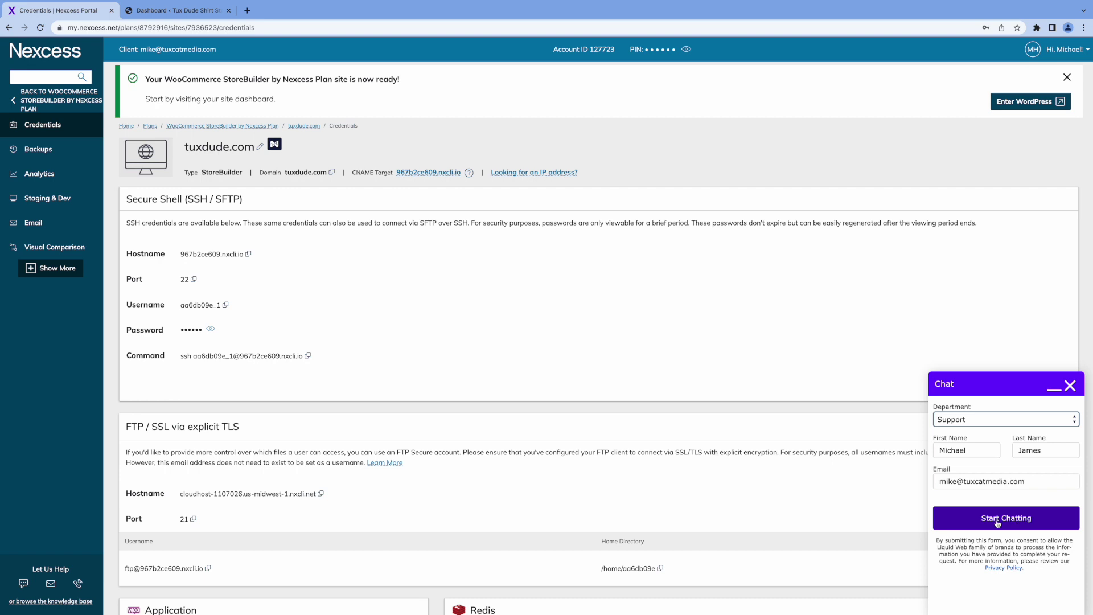